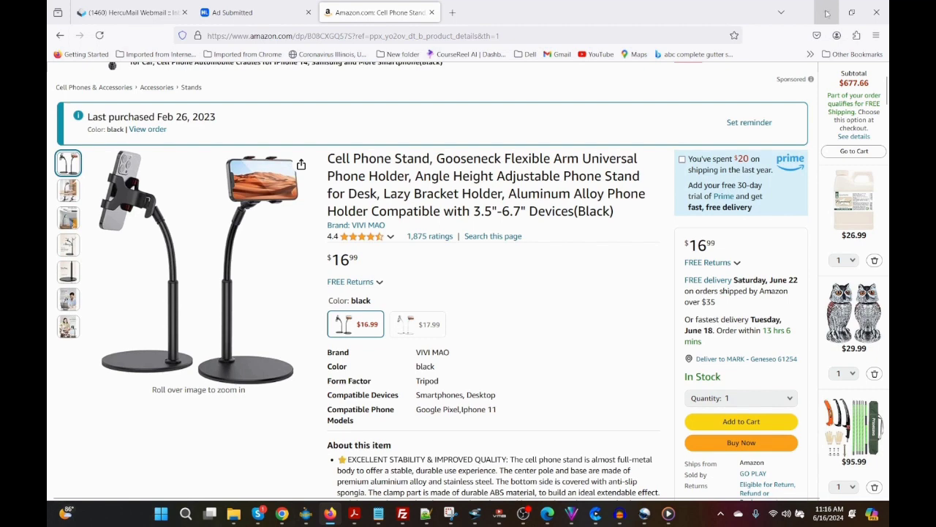
- Minimize the Amazon window to show the RocketClips AI dashboard with its three campaigns
{"action": "left_click", "coordinate": [827, 14]}
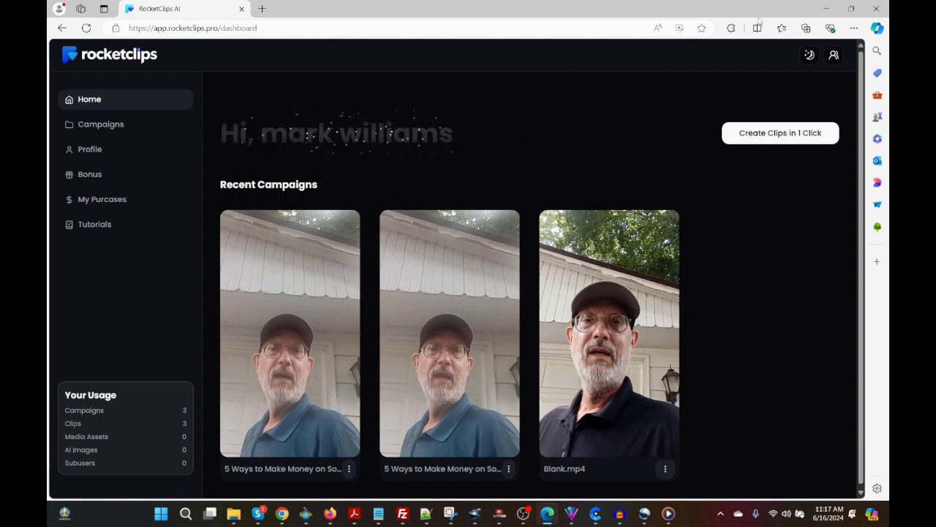
- Show the Corel VideoStudio Ultimate 2023 Amazon page, scroll slightly, then bring up the affiliate tips file
{"action": "mouse_move", "coordinate": [323, 522]}
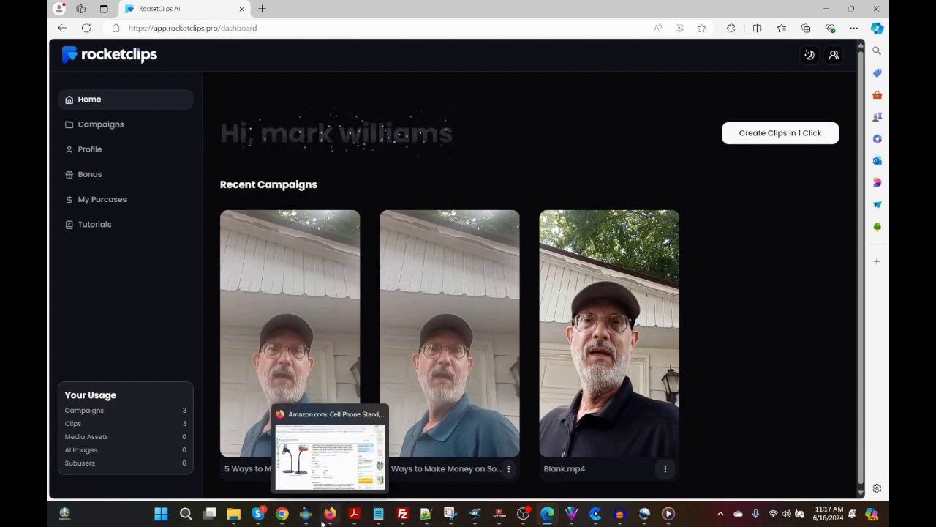
{"action": "left_click", "coordinate": [282, 513]}
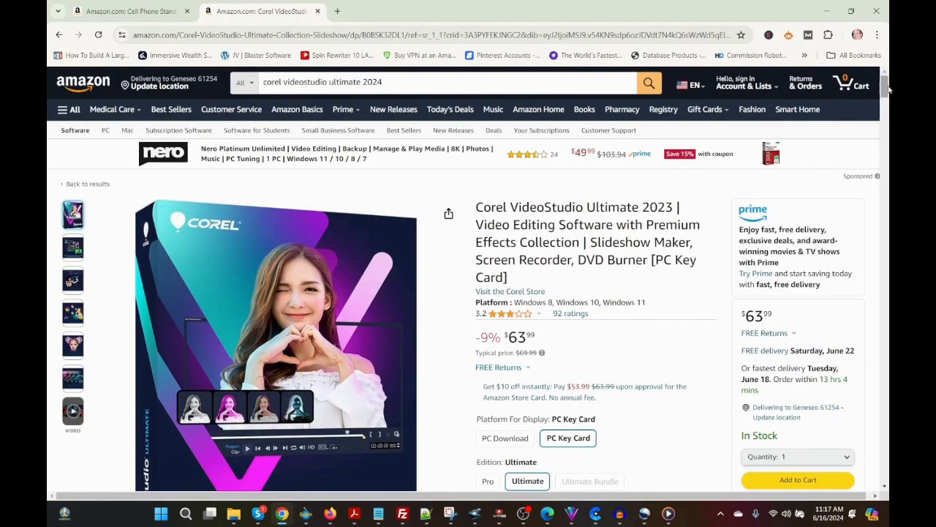
{"action": "left_click_drag", "start_coordinate": [885, 88], "coordinate": [886, 94]}
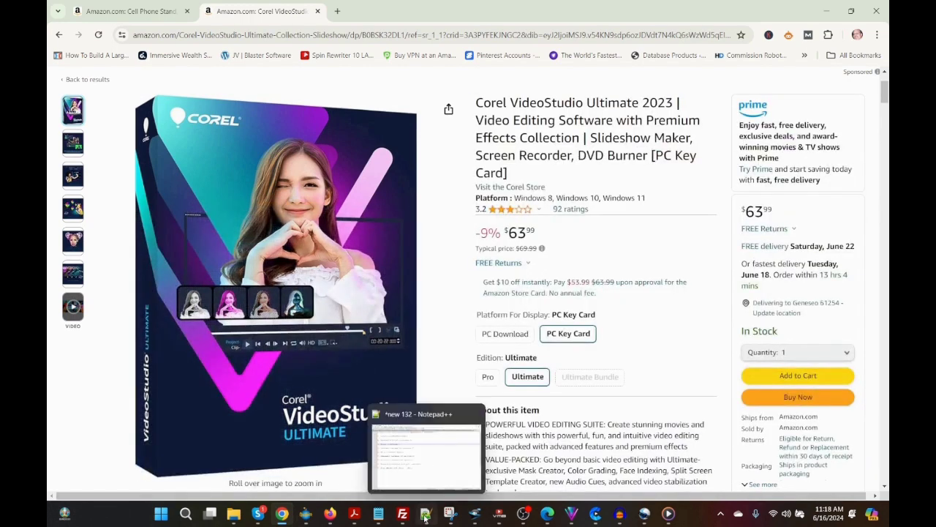
{"action": "left_click", "coordinate": [425, 515]}
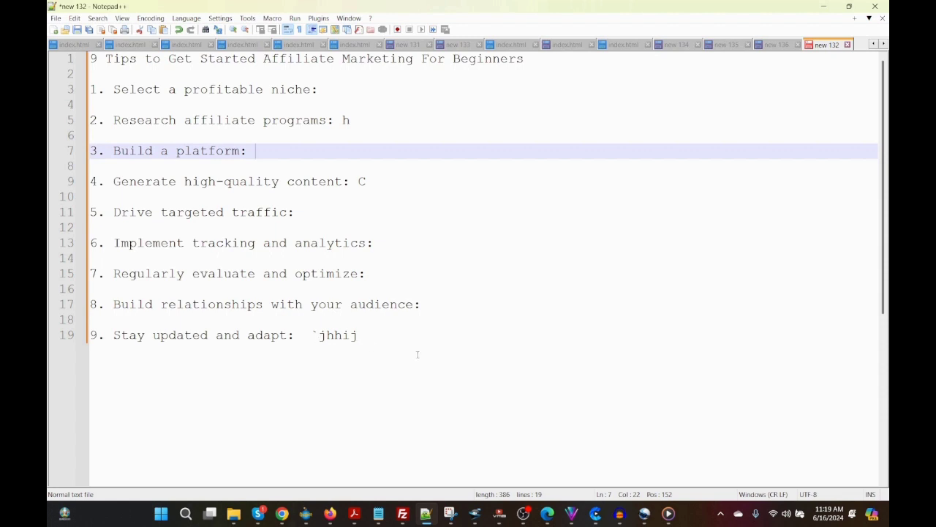
- Delete the stray characters after tips 9, 4 and 2, then minimize Notepad++
{"action": "left_click", "coordinate": [365, 338]}
{"action": "key", "text": "BackSpace"}
{"action": "key", "text": "BackSpace"}
{"action": "key", "text": "BackSpace"}
{"action": "key", "text": "BackSpace"}
{"action": "key", "text": "BackSpace"}
{"action": "key", "text": "BackSpace"}
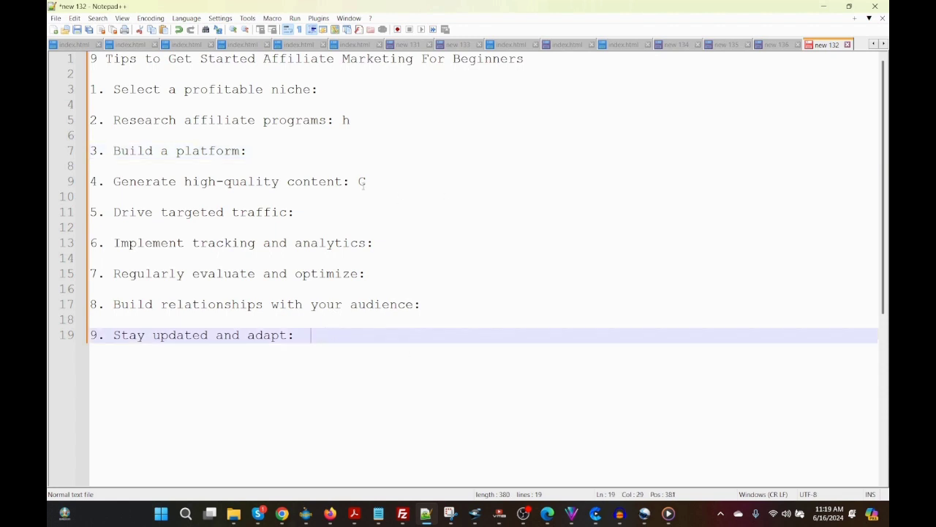
{"action": "left_click", "coordinate": [398, 185]}
{"action": "key", "text": "BackSpace"}
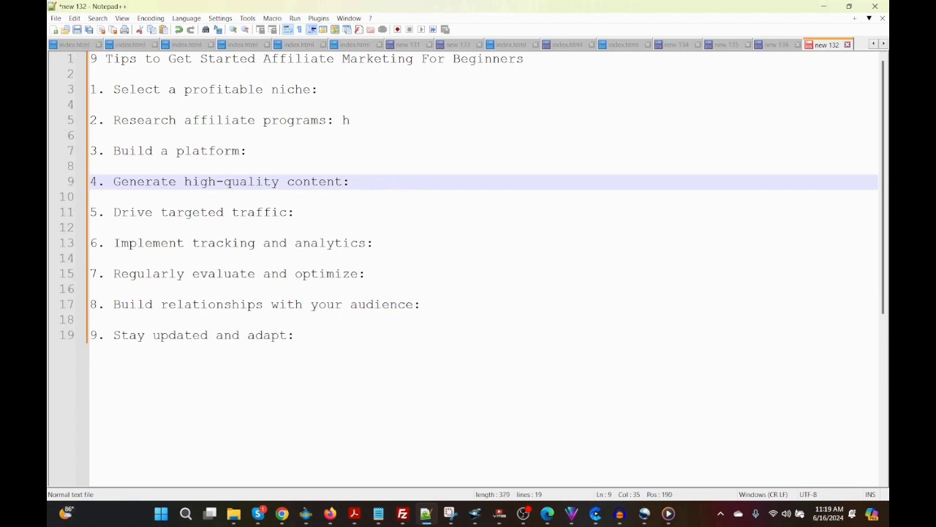
{"action": "left_click", "coordinate": [374, 122]}
{"action": "key", "text": "BackSpace"}
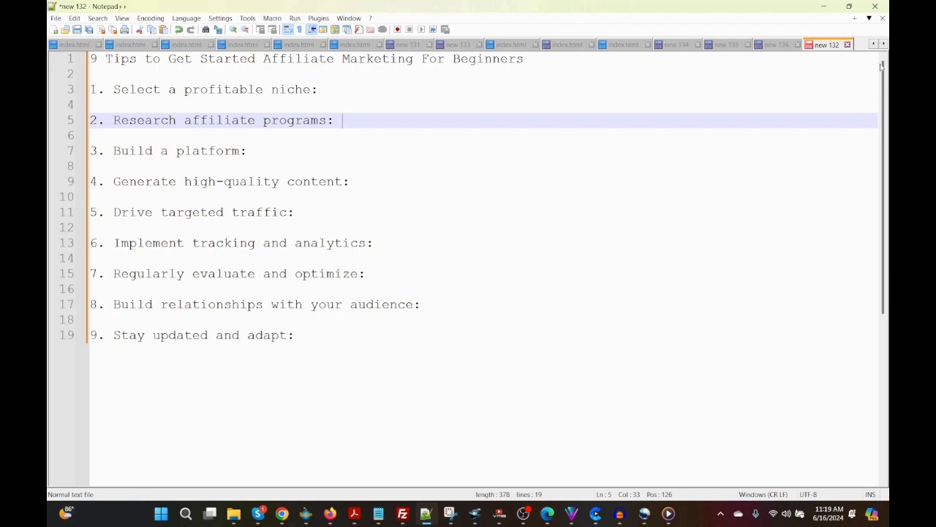
{"action": "left_click", "coordinate": [824, 7]}
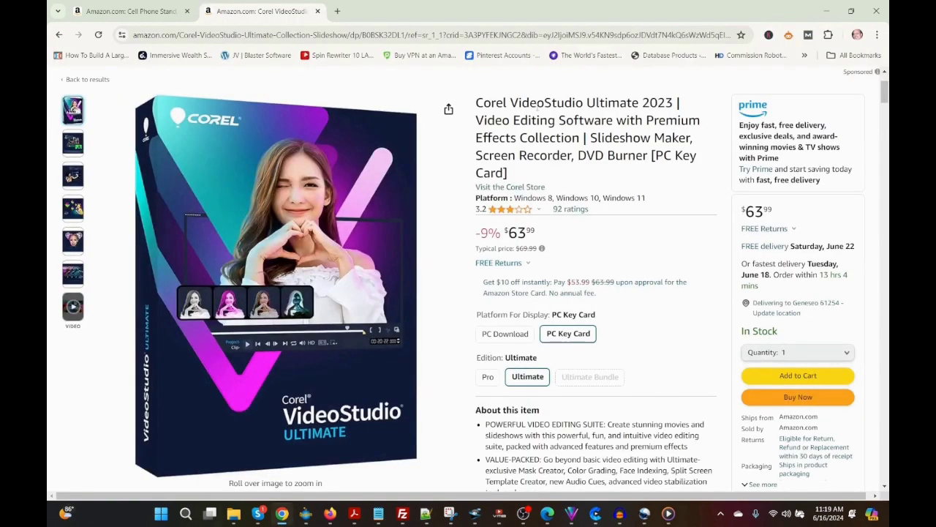
- Revisit the cell phone stand tab, then bring up VideoStudio's MPEG-4 Mobile 720 x 1280 export settings
{"action": "left_click", "coordinate": [138, 10]}
{"action": "mouse_move", "coordinate": [282, 232]}
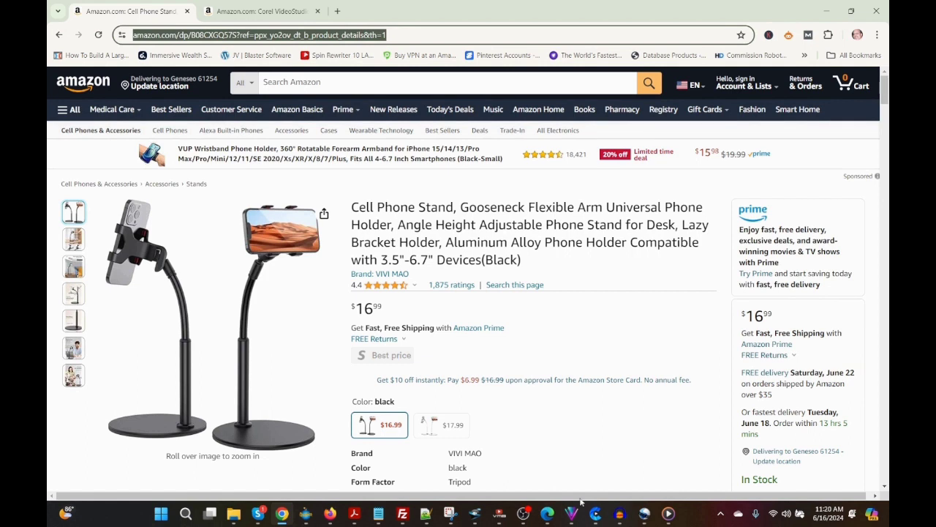
{"action": "mouse_move", "coordinate": [575, 518]}
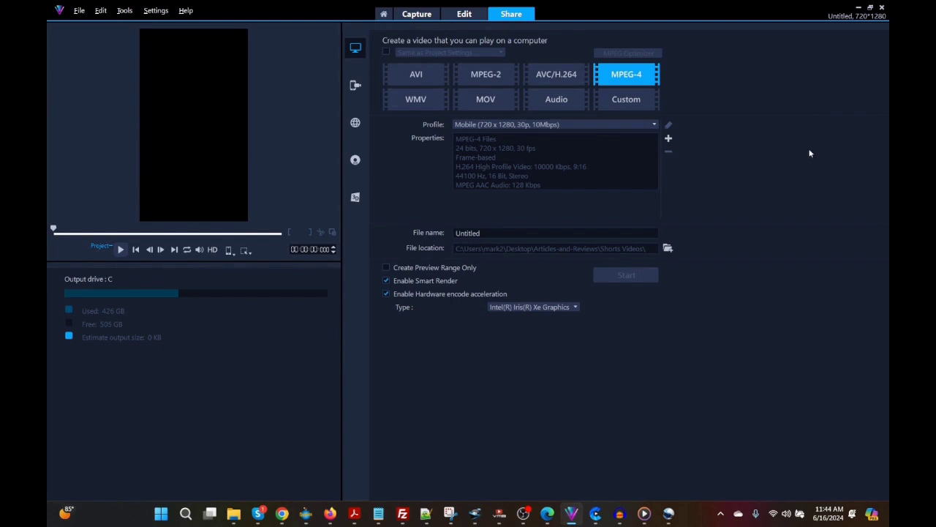
- Switch VideoStudio to the Edit workspace and move the playhead back near the timeline start
{"action": "left_click", "coordinate": [463, 15]}
{"action": "left_click_drag", "start_coordinate": [317, 344], "coordinate": [342, 325]}
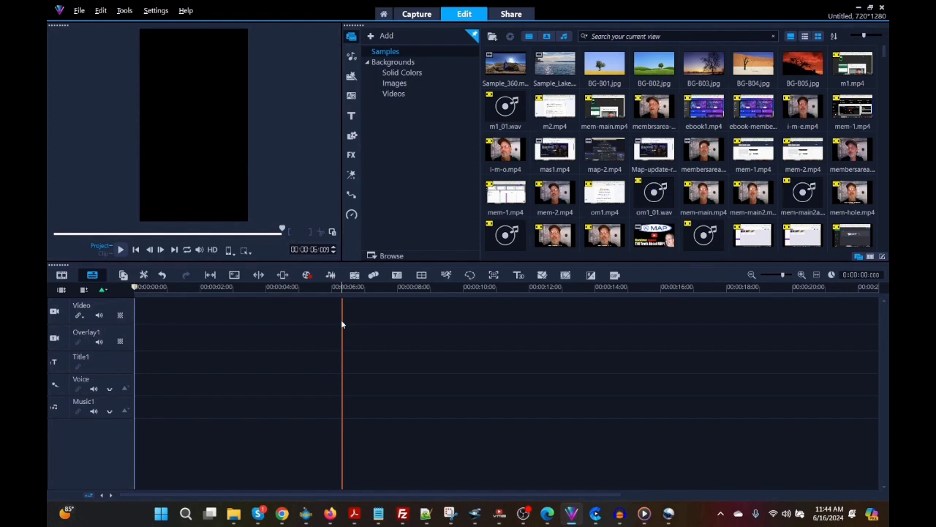
{"action": "left_click_drag", "start_coordinate": [341, 319], "coordinate": [182, 313]}
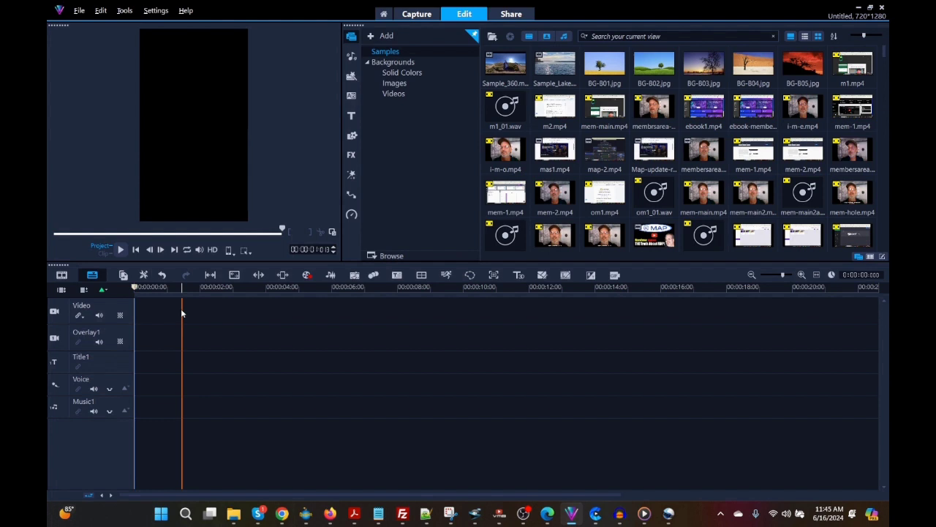
- Insert intor.mp4, 1s.mp4 and 2s.mp4 onto the Video track in order
{"action": "right_click", "coordinate": [183, 312]}
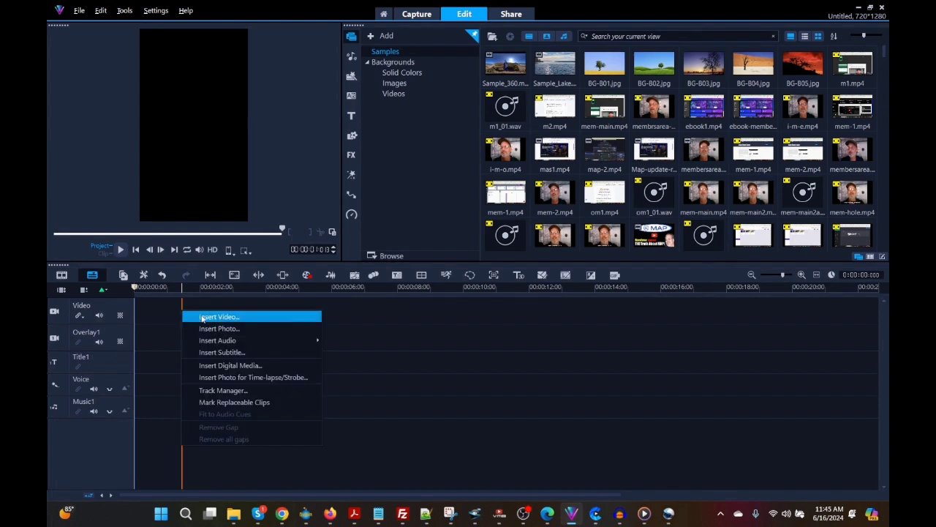
{"action": "left_click", "coordinate": [202, 318]}
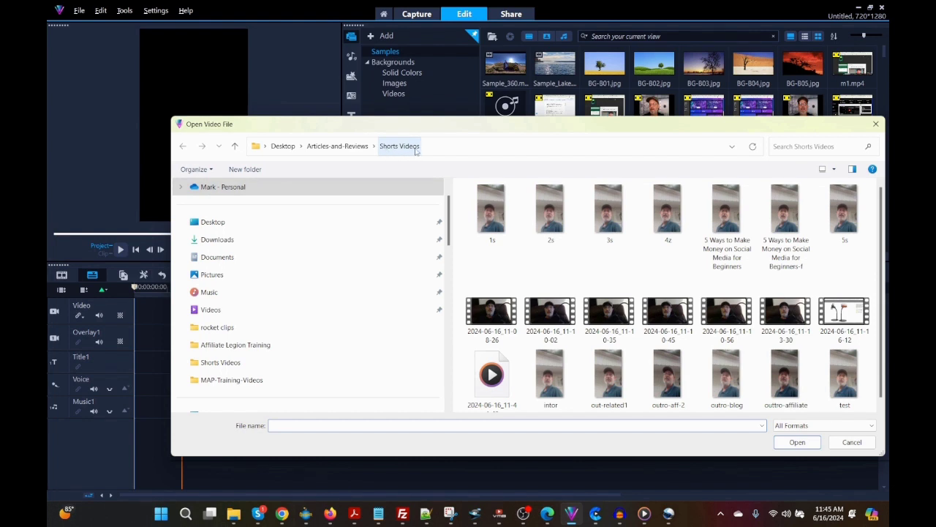
{"action": "left_click", "coordinate": [553, 377]}
{"action": "left_click", "coordinate": [798, 441]}
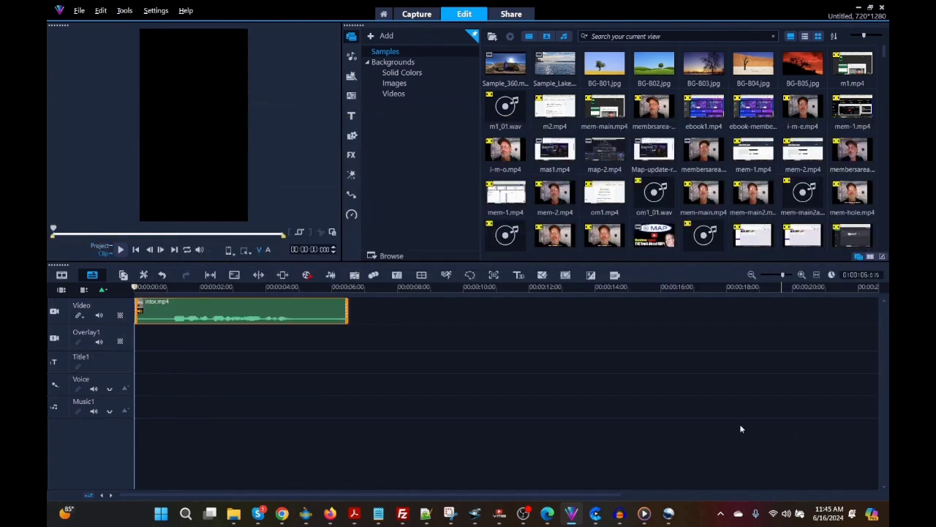
{"action": "right_click", "coordinate": [401, 311]}
{"action": "left_click", "coordinate": [433, 319]}
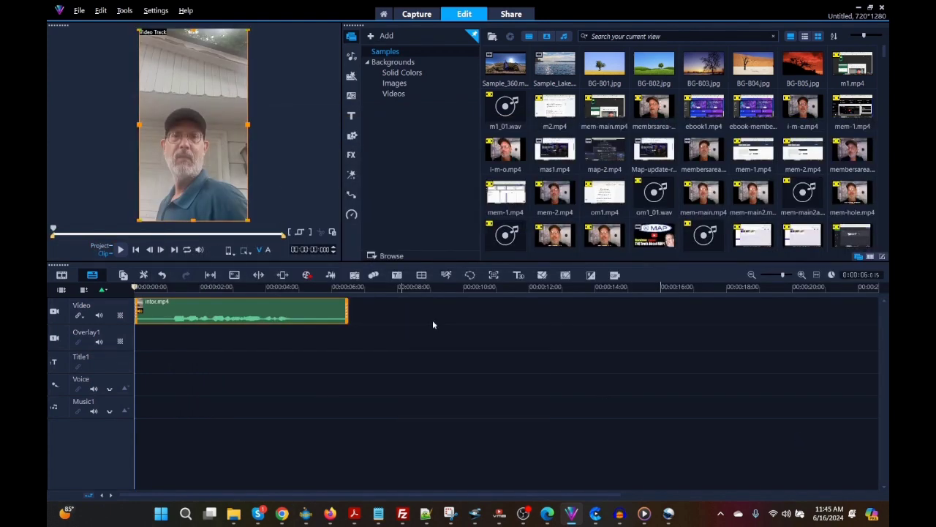
{"action": "left_click", "coordinate": [491, 213]}
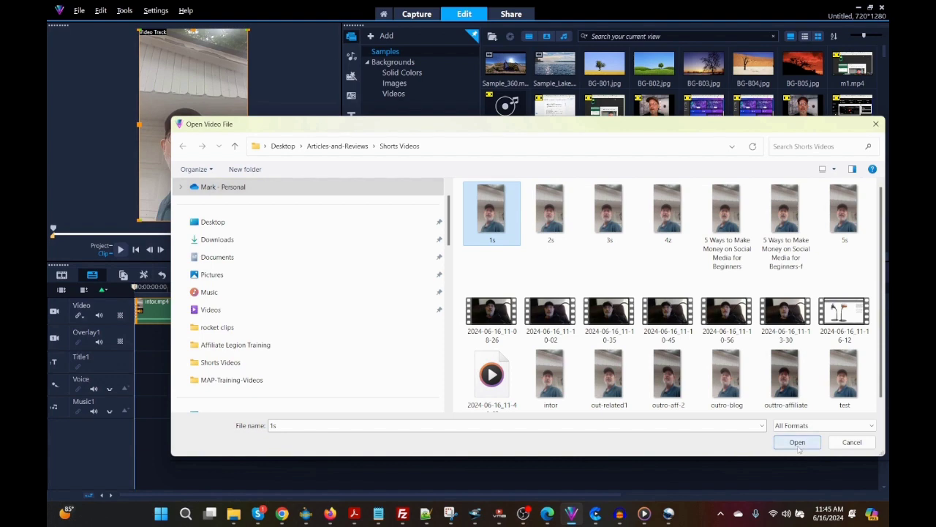
{"action": "left_click", "coordinate": [798, 445]}
{"action": "right_click", "coordinate": [600, 317]}
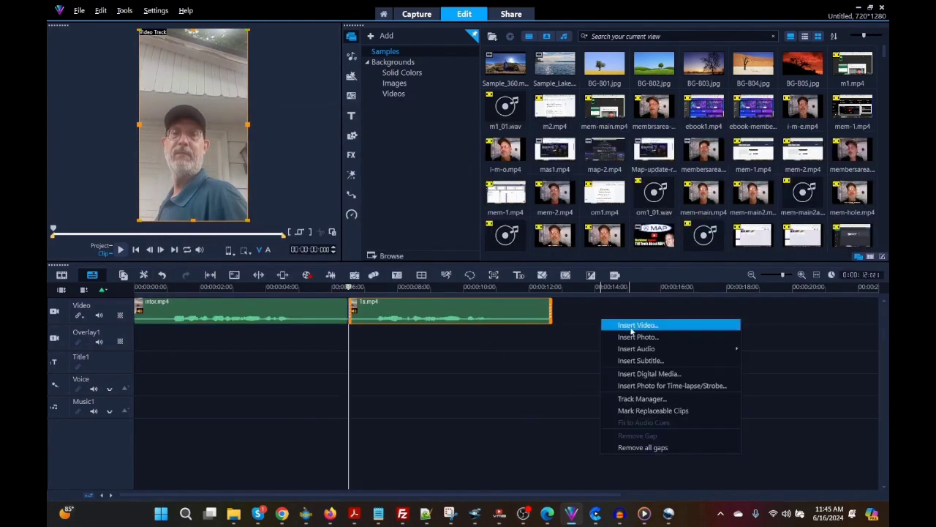
{"action": "left_click", "coordinate": [630, 326]}
{"action": "left_click", "coordinate": [555, 209]}
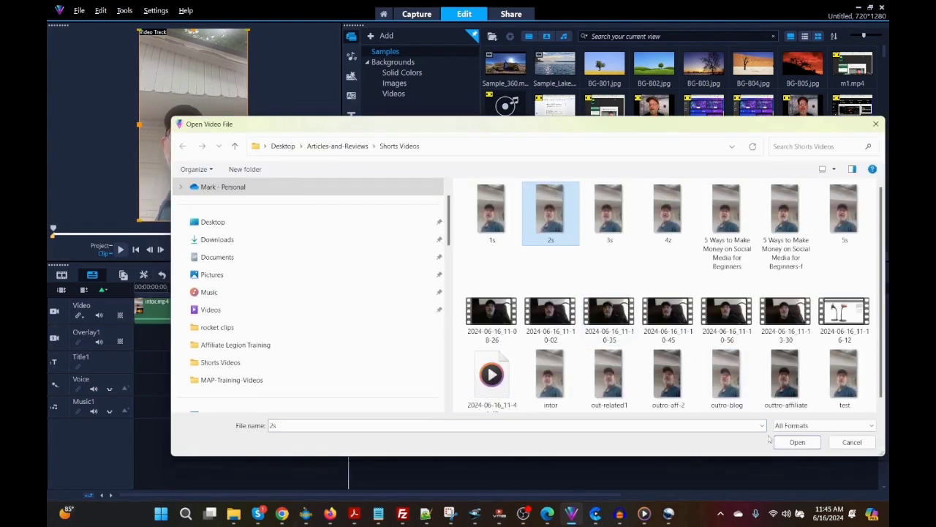
{"action": "left_click", "coordinate": [797, 442]}
- Append 3s.mp4, 4z.mp4 and 5s.mp4, then start inserting one more video
{"action": "right_click", "coordinate": [713, 316]}
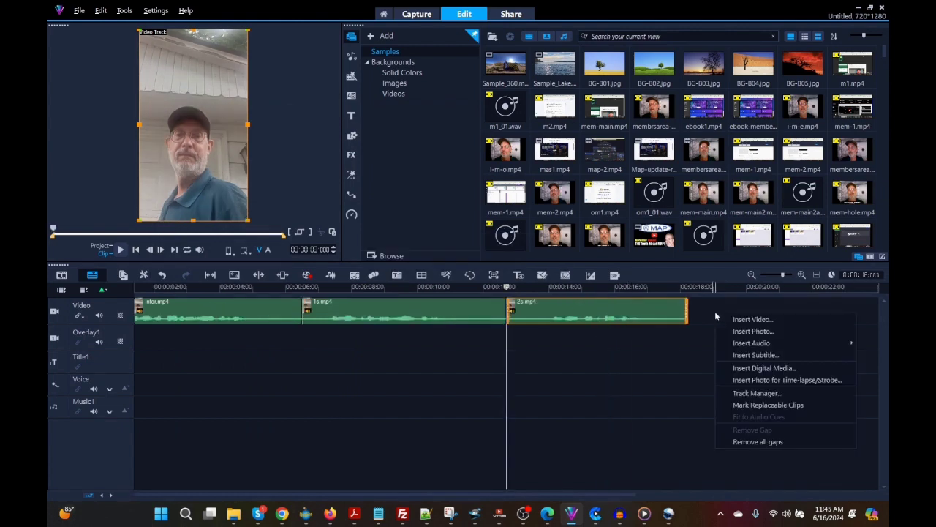
{"action": "left_click", "coordinate": [746, 327]}
{"action": "left_click", "coordinate": [609, 209]}
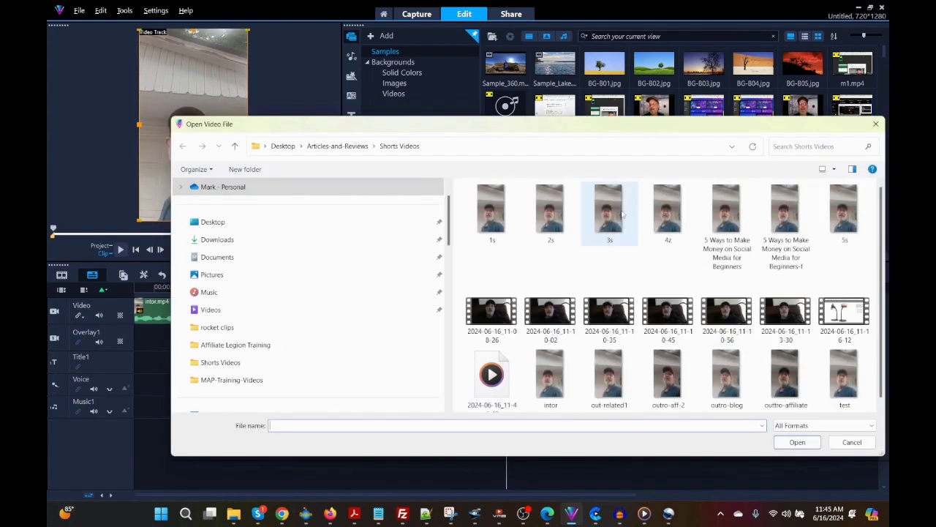
{"action": "left_click", "coordinate": [798, 442]}
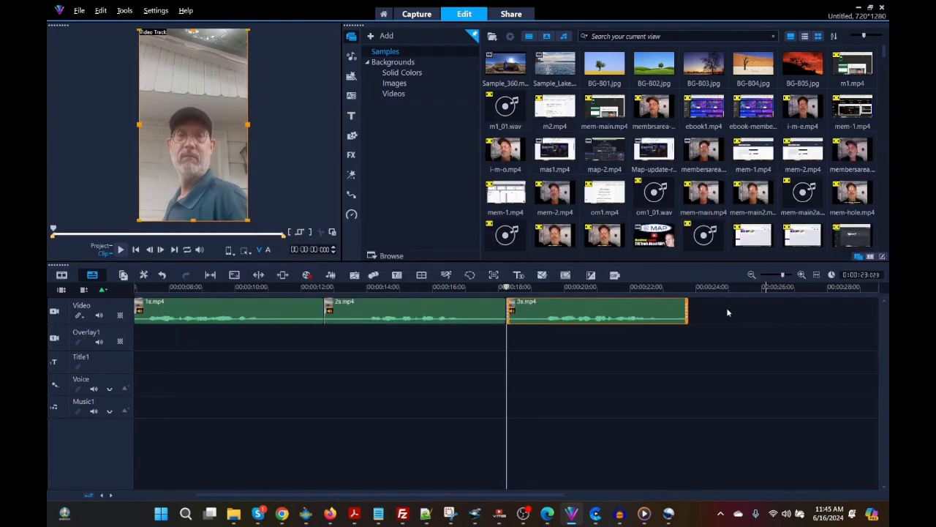
{"action": "right_click", "coordinate": [727, 313]}
{"action": "left_click", "coordinate": [736, 318]}
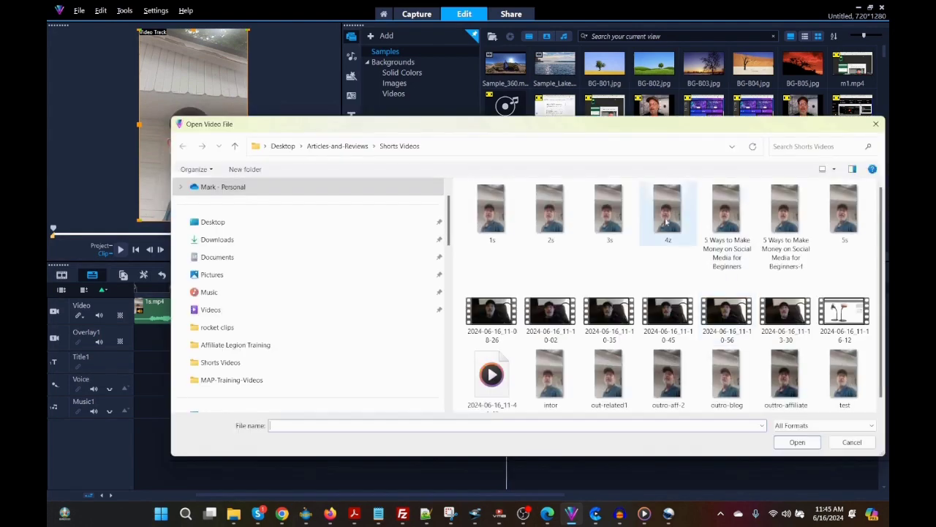
{"action": "left_click", "coordinate": [613, 213]}
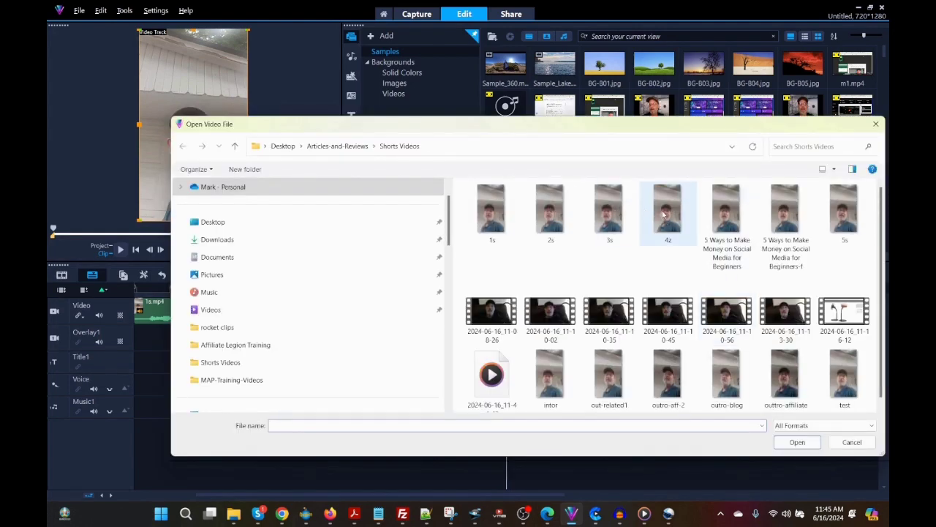
{"action": "left_click", "coordinate": [797, 442]}
{"action": "right_click", "coordinate": [752, 305]}
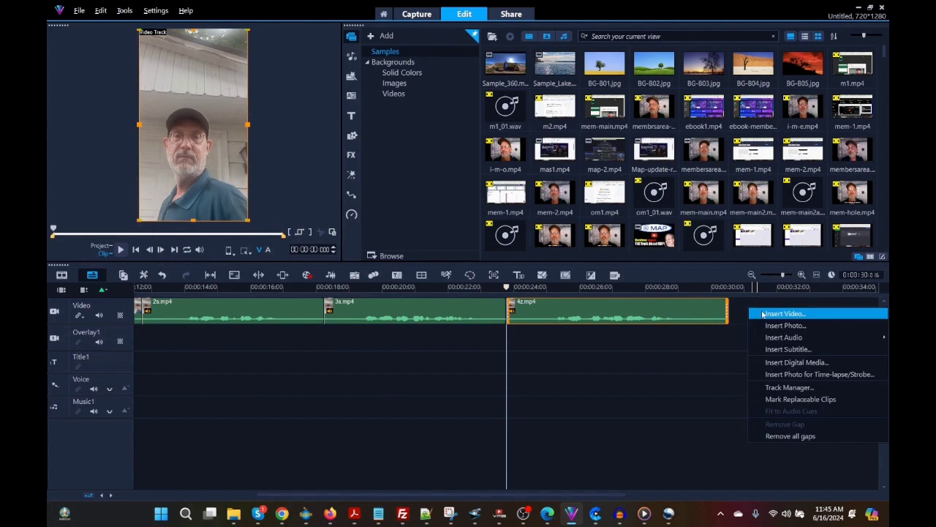
{"action": "left_click", "coordinate": [761, 315]}
{"action": "left_click", "coordinate": [843, 211]}
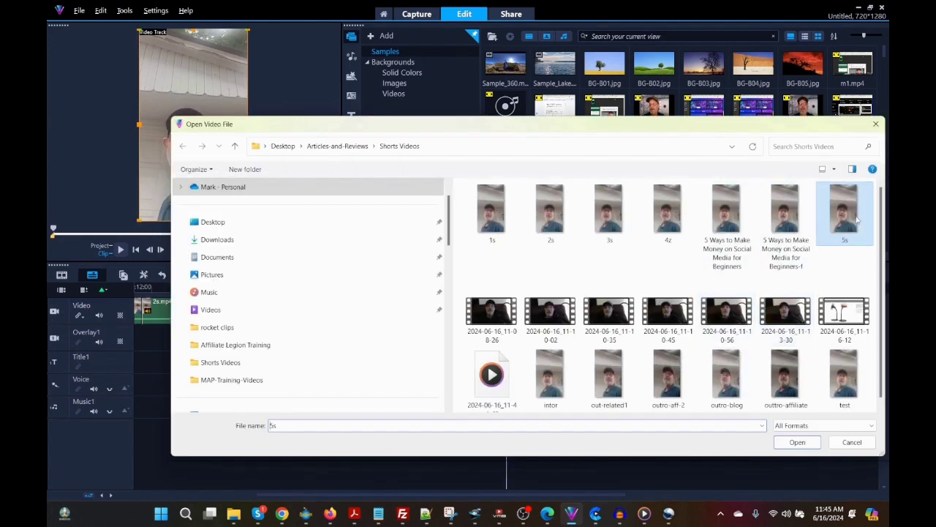
{"action": "left_click", "coordinate": [798, 442]}
{"action": "right_click", "coordinate": [746, 312]}
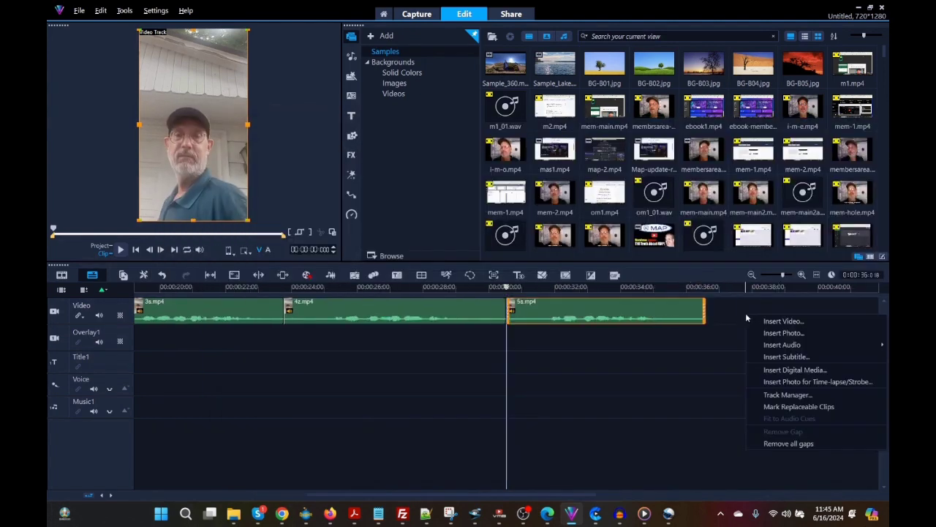
{"action": "left_click", "coordinate": [758, 321]}
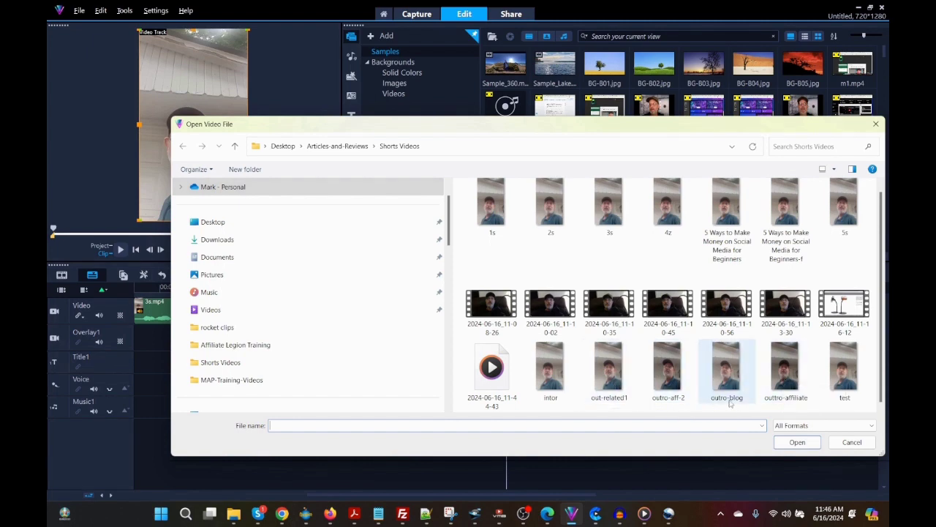
- Insert outtro-affiliate.mp4 after 5s.mp4 and set the preview to Project mode
{"action": "left_click", "coordinate": [785, 366]}
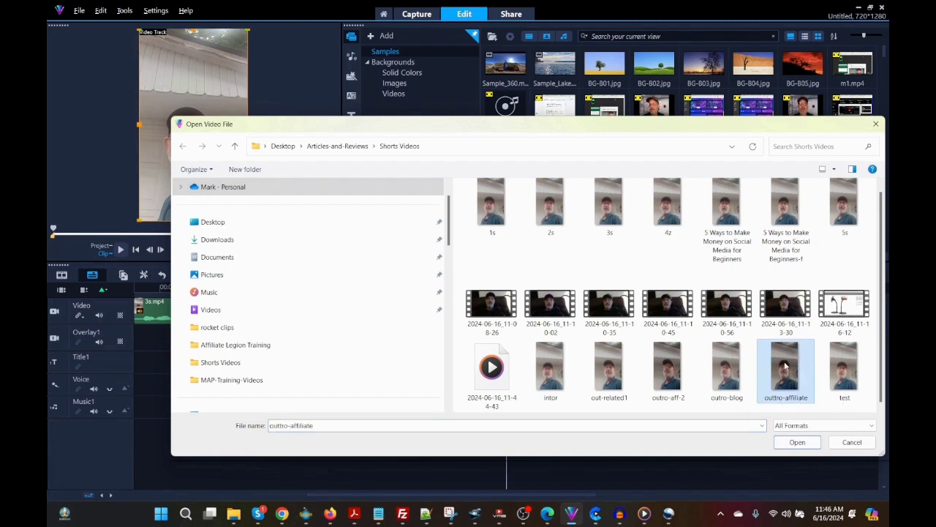
{"action": "left_click", "coordinate": [797, 441]}
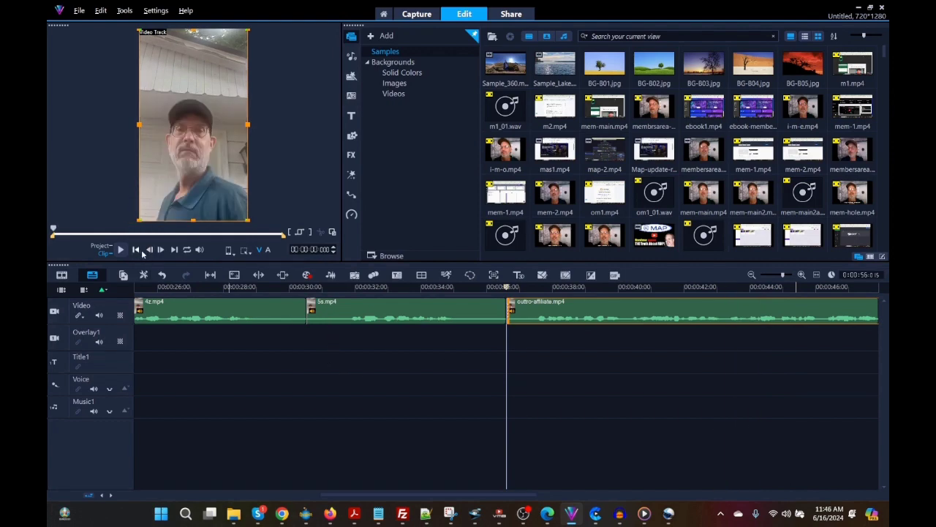
{"action": "left_click", "coordinate": [102, 245]}
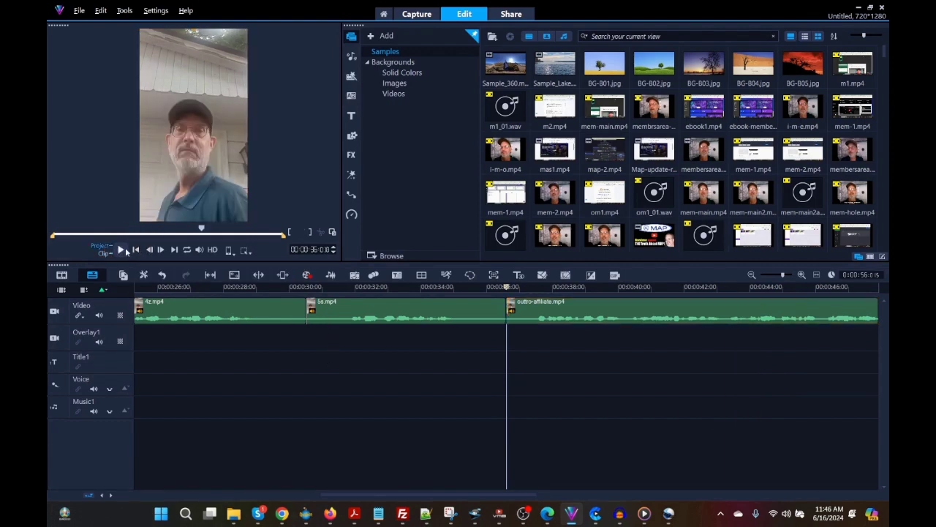
{"action": "left_click", "coordinate": [135, 250]}
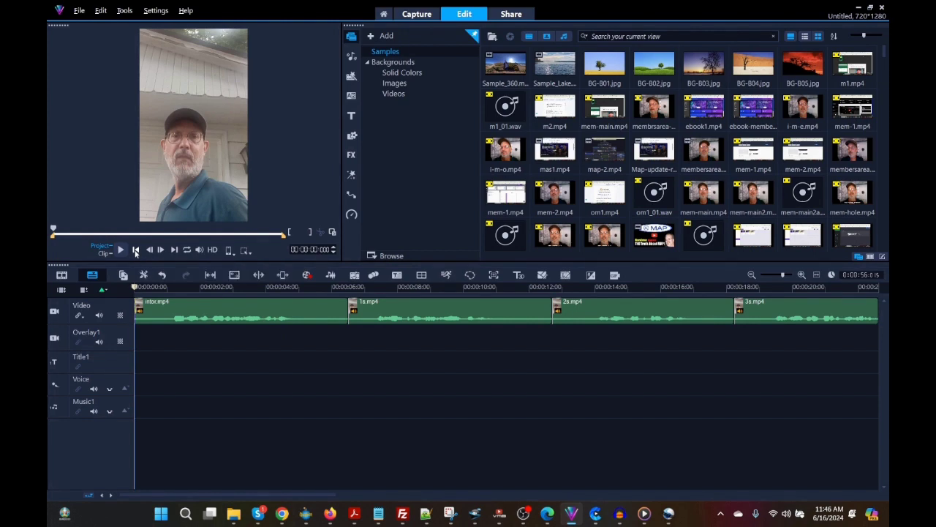
{"action": "left_click_drag", "start_coordinate": [249, 381], "coordinate": [132, 267]}
{"action": "left_click", "coordinate": [121, 250]}
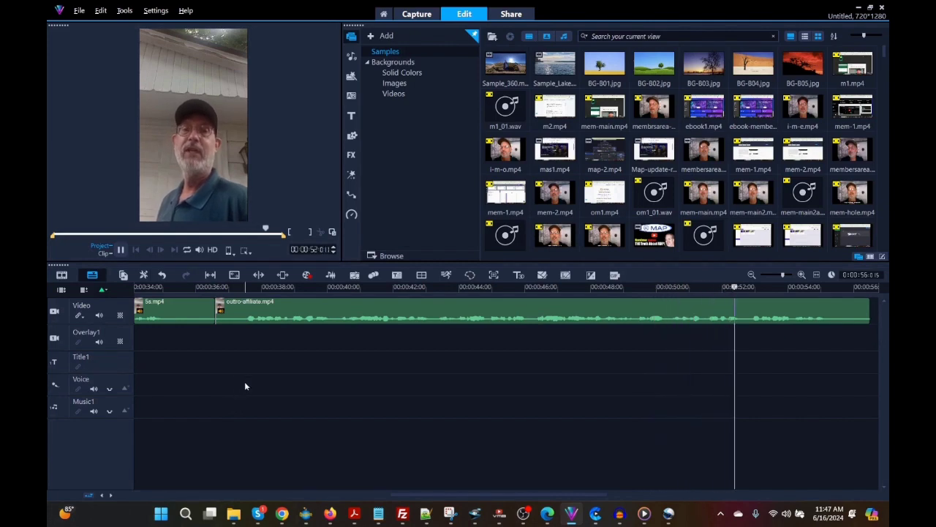
{"action": "left_click", "coordinate": [122, 249]}
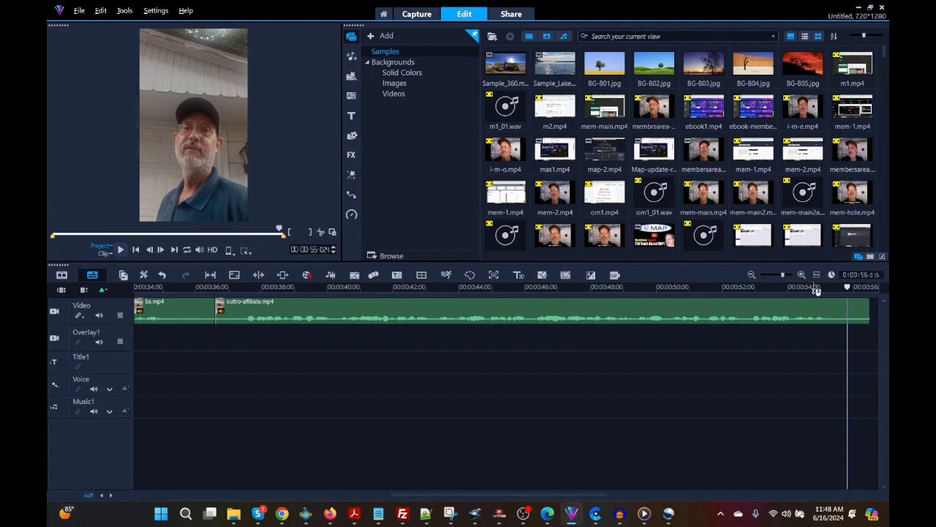
- Preview the project's end, return to the start, and park the playhead at about 00:00:05
{"action": "mouse_move", "coordinate": [851, 295]}
{"action": "left_mouse_down"}
{"action": "mouse_move", "coordinate": [854, 305]}
{"action": "mouse_move", "coordinate": [843, 307]}
{"action": "left_mouse_up"}
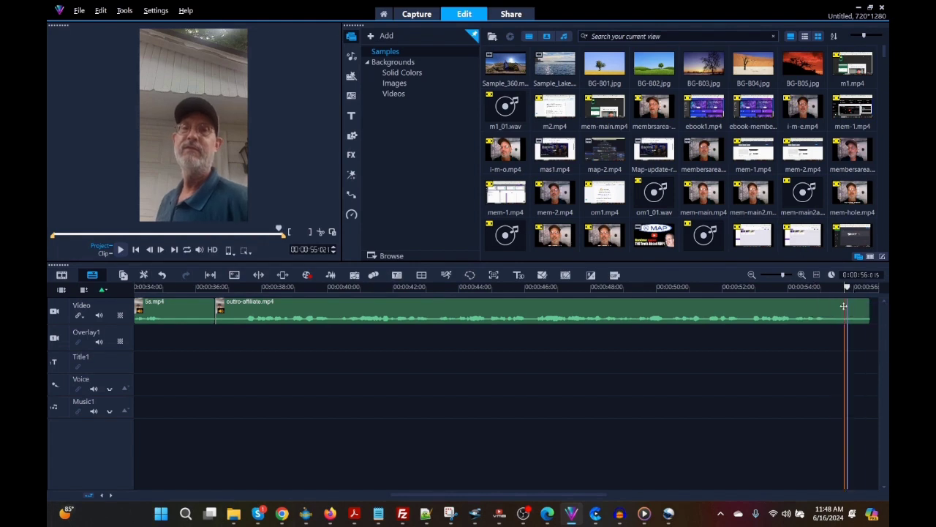
{"action": "left_click", "coordinate": [135, 250]}
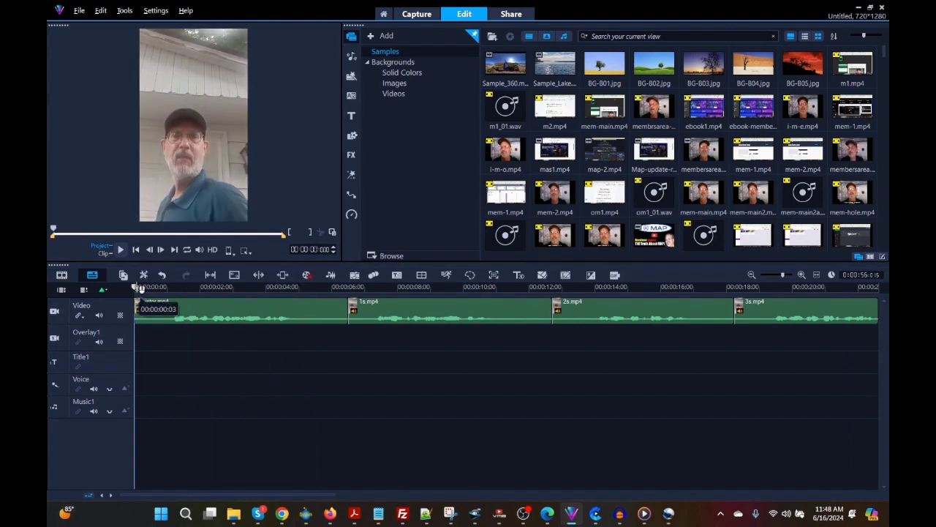
{"action": "left_click_drag", "start_coordinate": [139, 287], "coordinate": [319, 300]}
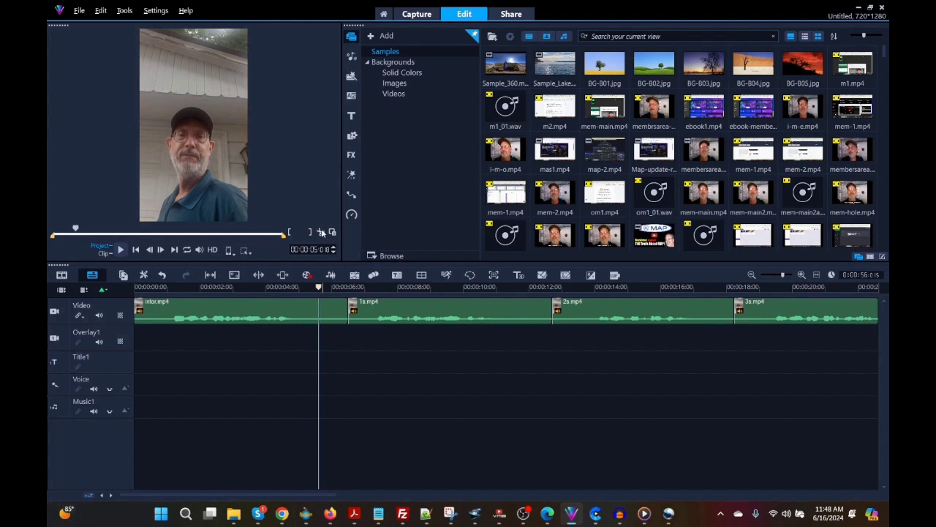
- Split intor.mp4 at about 5 seconds and delete its leftover tail so 1s.mp4 follows
{"action": "left_click", "coordinate": [104, 252]}
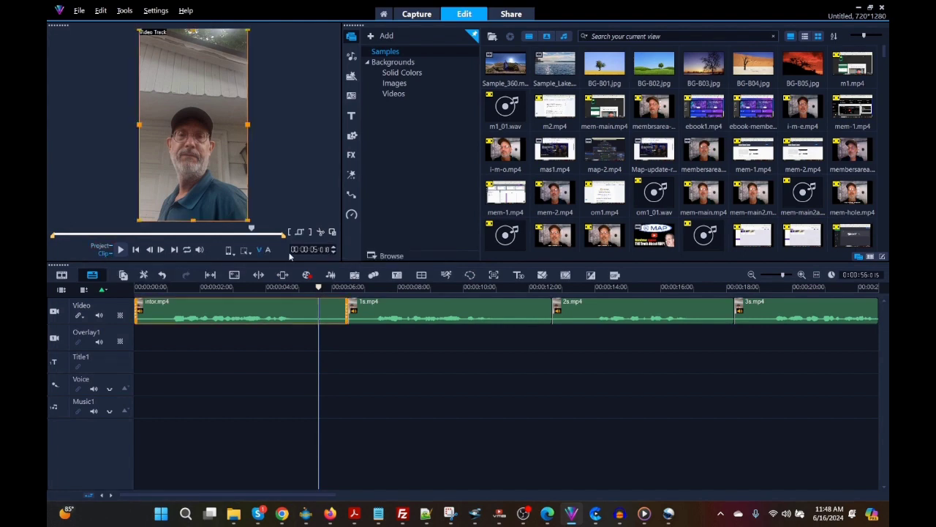
{"action": "left_click", "coordinate": [320, 234]}
{"action": "left_click", "coordinate": [327, 310]}
{"action": "left_click", "coordinate": [319, 311]}
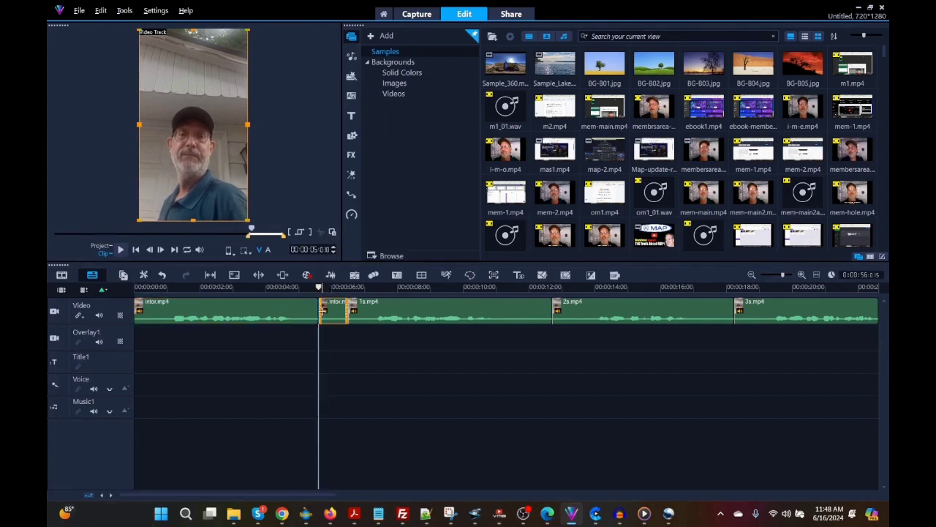
{"action": "key", "text": "Right"}
{"action": "key", "text": "Right"}
{"action": "key", "text": "Right"}
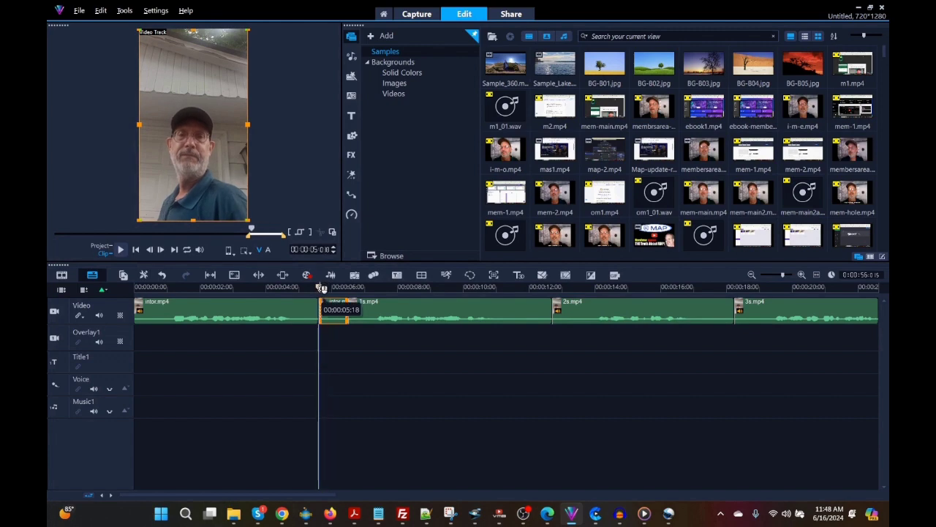
{"action": "left_click_drag", "start_coordinate": [327, 307], "coordinate": [327, 307]}
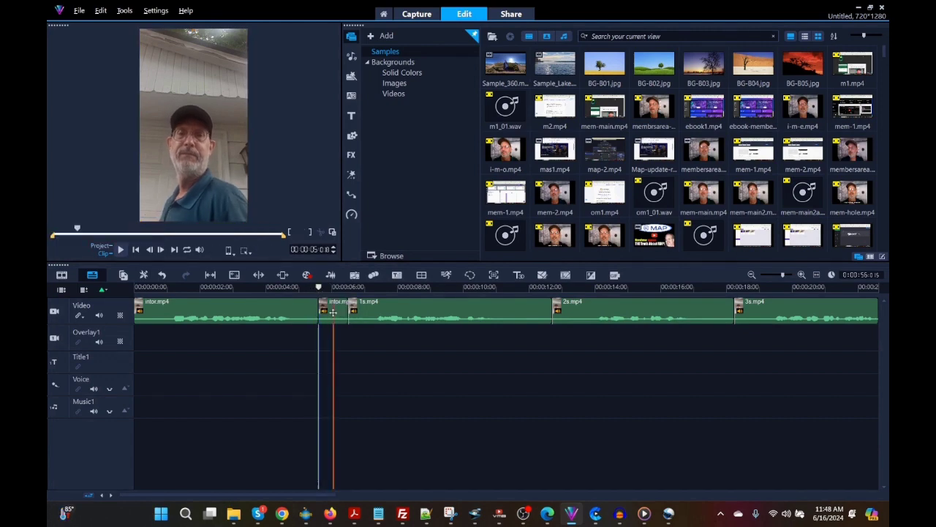
{"action": "right_click", "coordinate": [335, 315]}
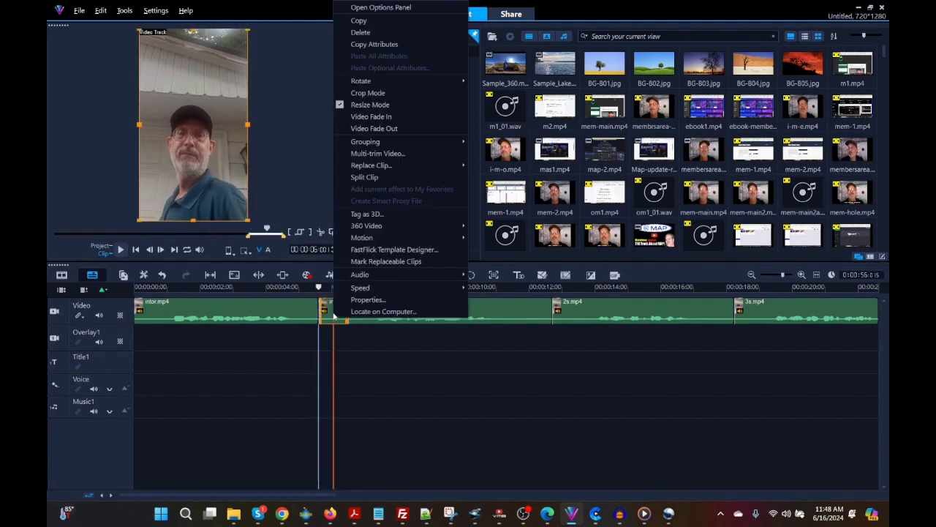
{"action": "left_click", "coordinate": [360, 32]}
{"action": "left_click", "coordinate": [294, 311]}
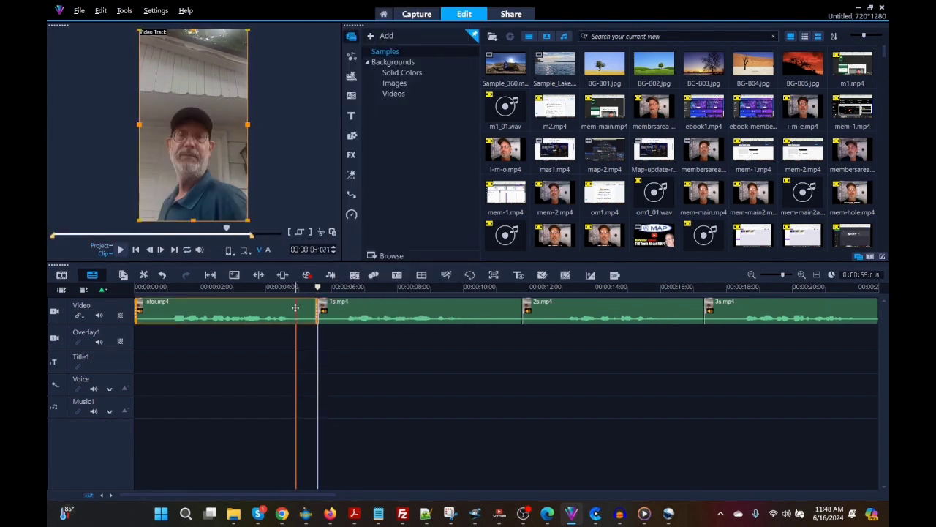
{"action": "right_click", "coordinate": [295, 311]}
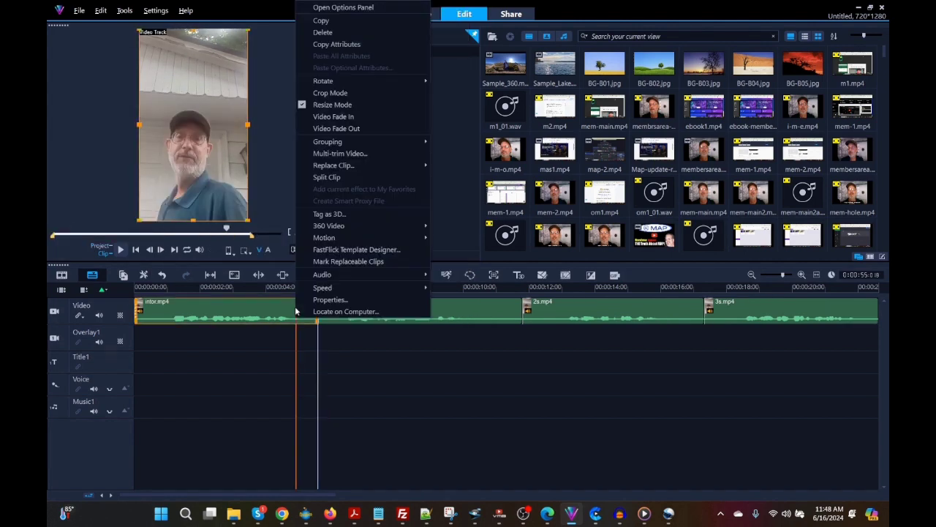
{"action": "left_click", "coordinate": [351, 128]}
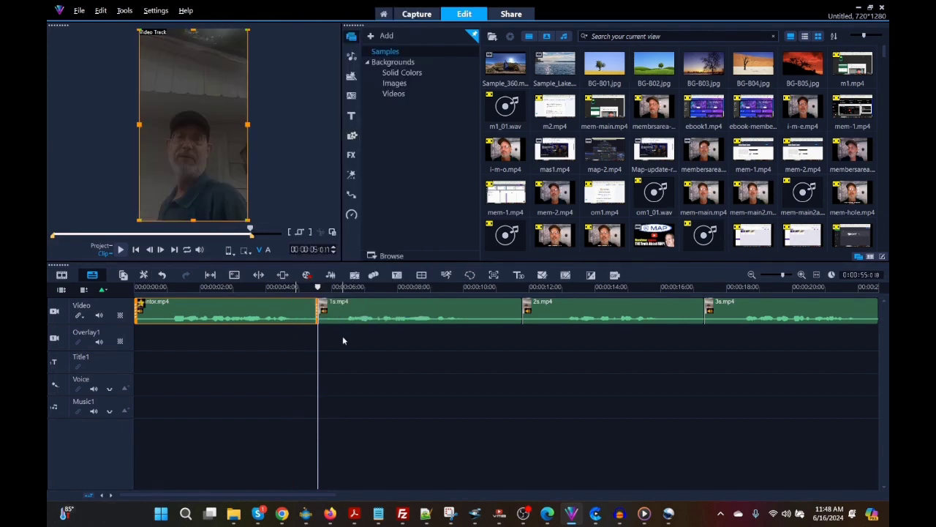
{"action": "left_click", "coordinate": [340, 314]}
{"action": "right_click", "coordinate": [341, 314]}
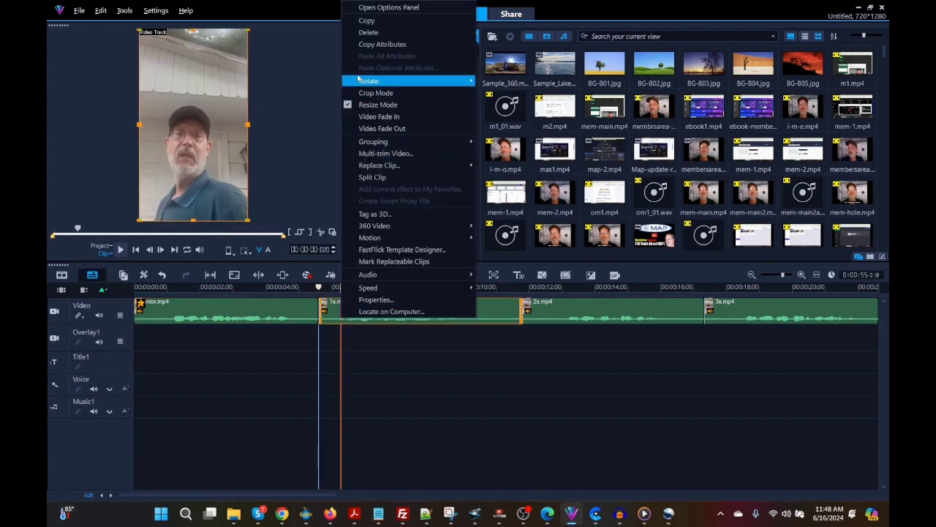
{"action": "left_click", "coordinate": [387, 118]}
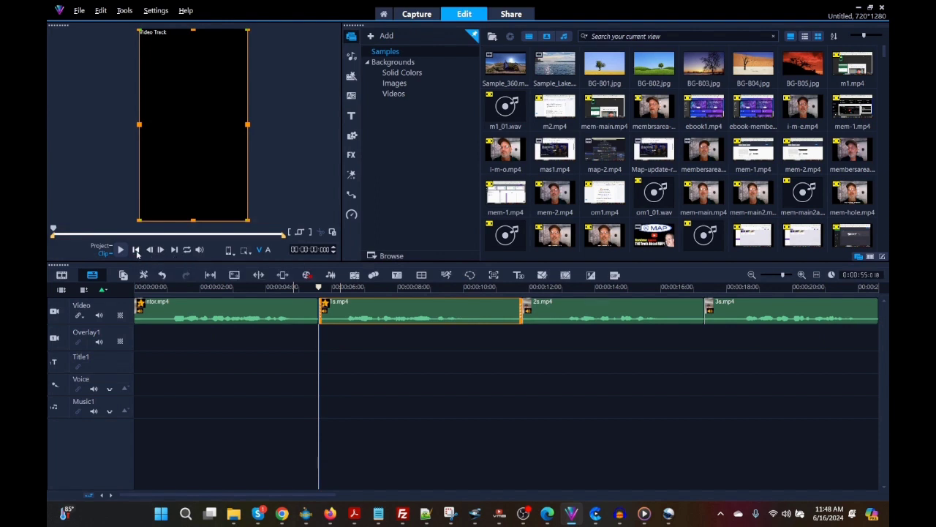
{"action": "left_click", "coordinate": [101, 246]}
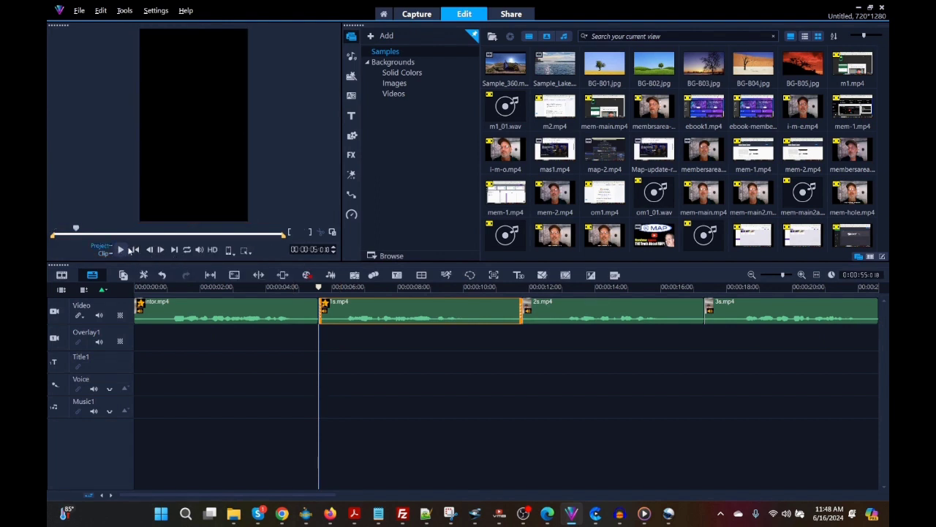
{"action": "left_click", "coordinate": [136, 250]}
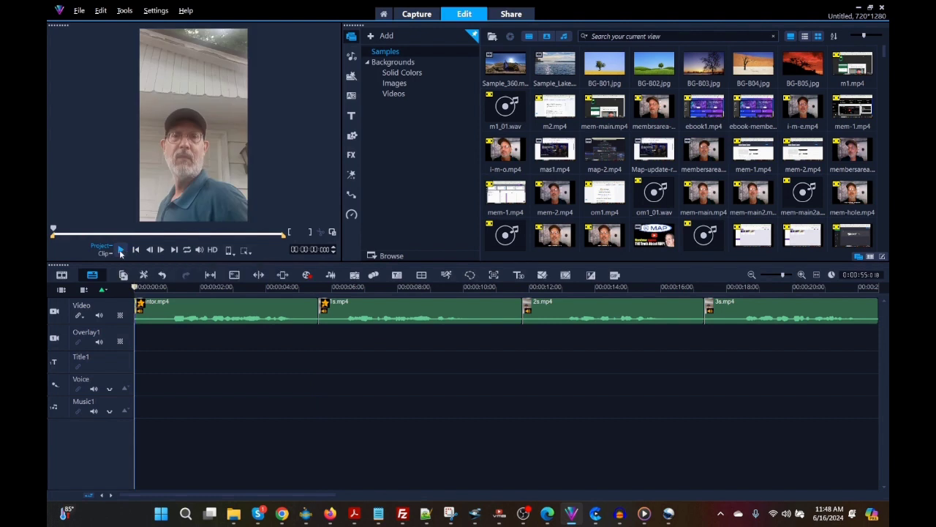
{"action": "left_click", "coordinate": [120, 250]}
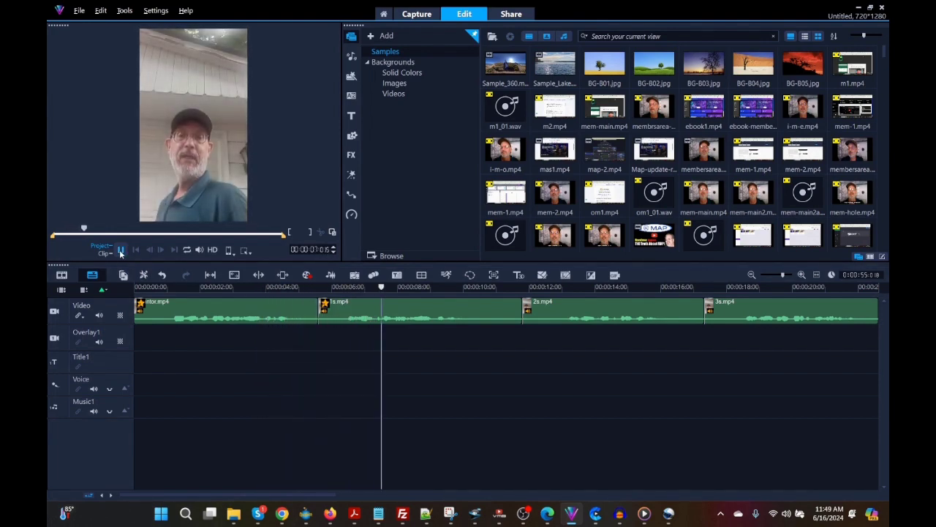
{"action": "left_click", "coordinate": [120, 250]}
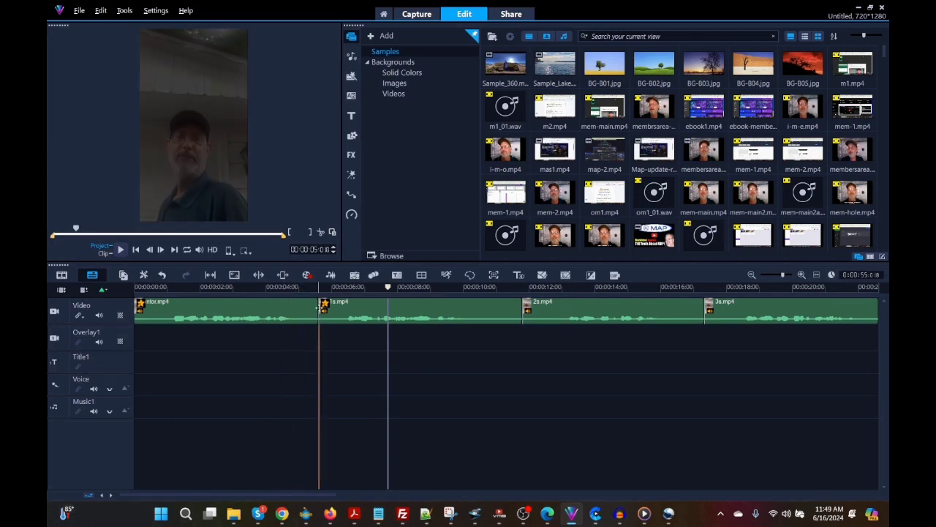
{"action": "right_click", "coordinate": [303, 306]}
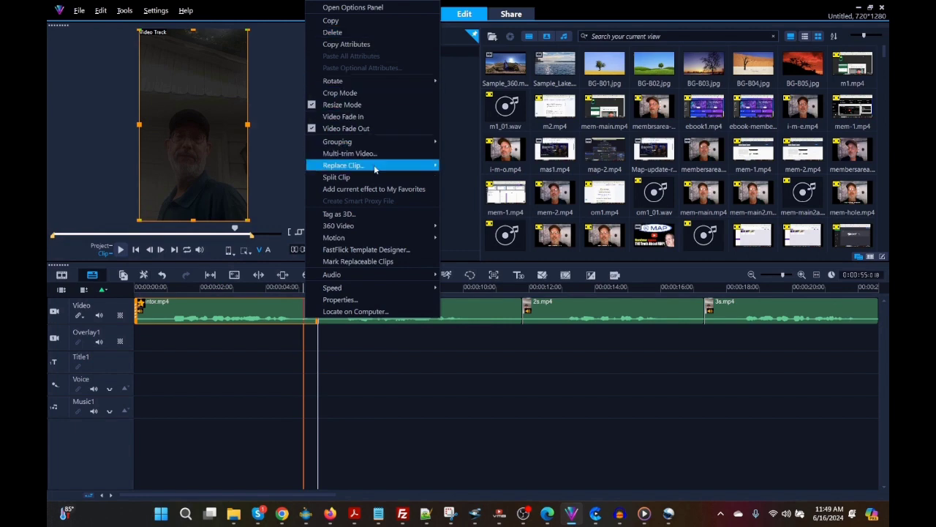
{"action": "mouse_move", "coordinate": [371, 170]}
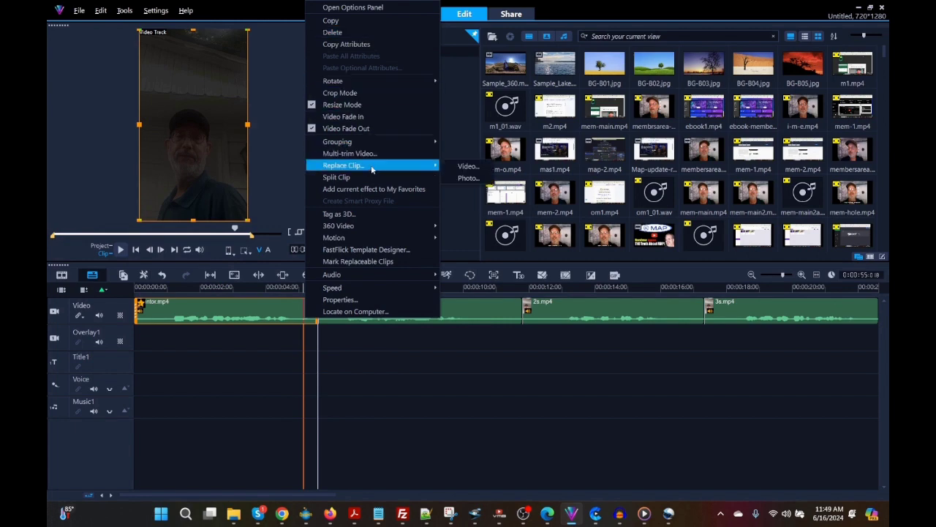
{"action": "left_click", "coordinate": [363, 128]}
{"action": "left_click", "coordinate": [339, 316]}
{"action": "right_click", "coordinate": [339, 316]}
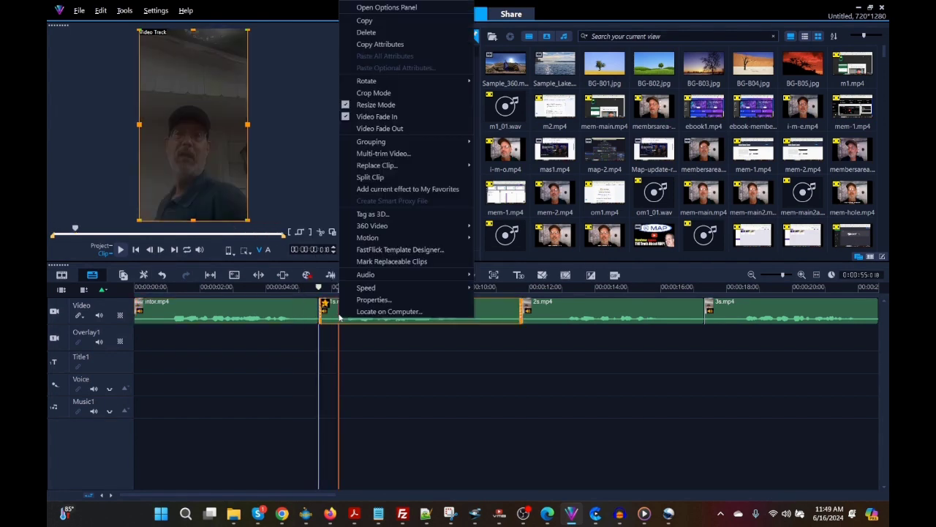
{"action": "left_click", "coordinate": [373, 116]}
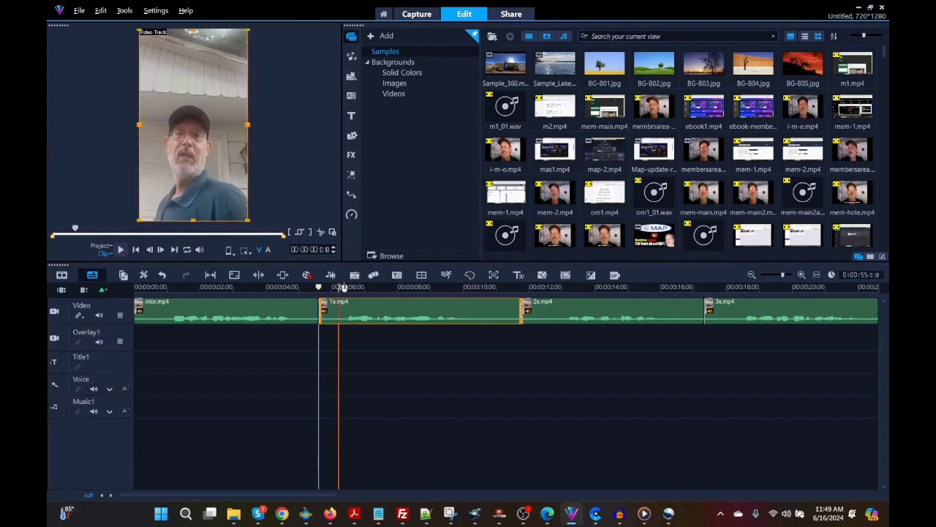
- Play the project from the start and park the playhead at about 10 seconds
{"action": "left_click", "coordinate": [136, 250]}
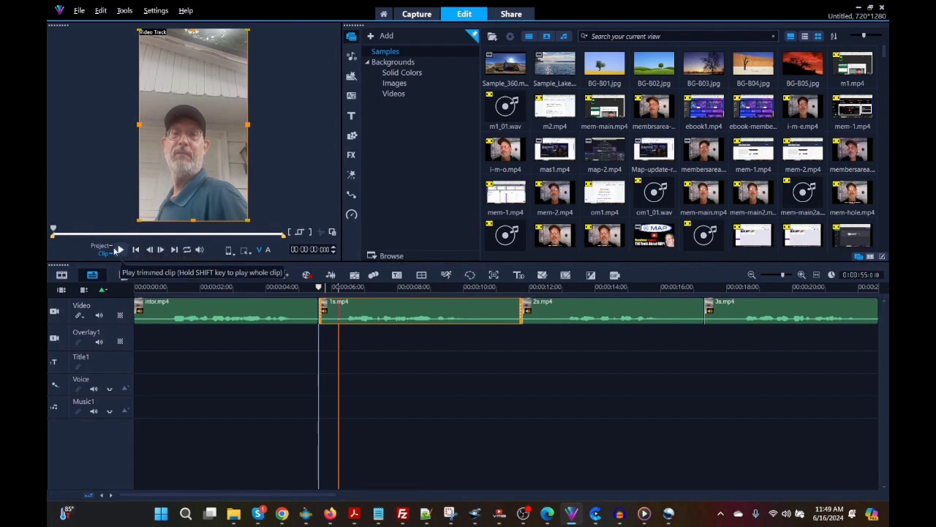
{"action": "left_click", "coordinate": [135, 250]}
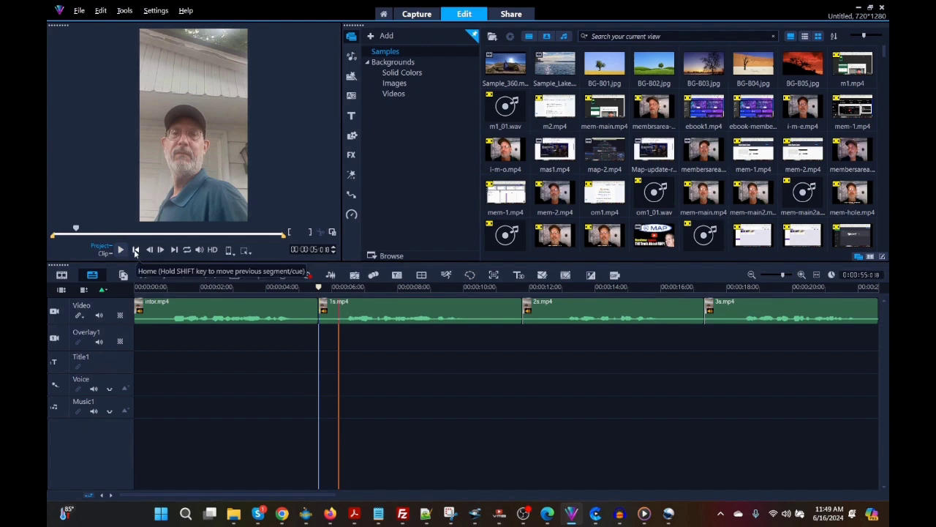
{"action": "left_click", "coordinate": [135, 251]}
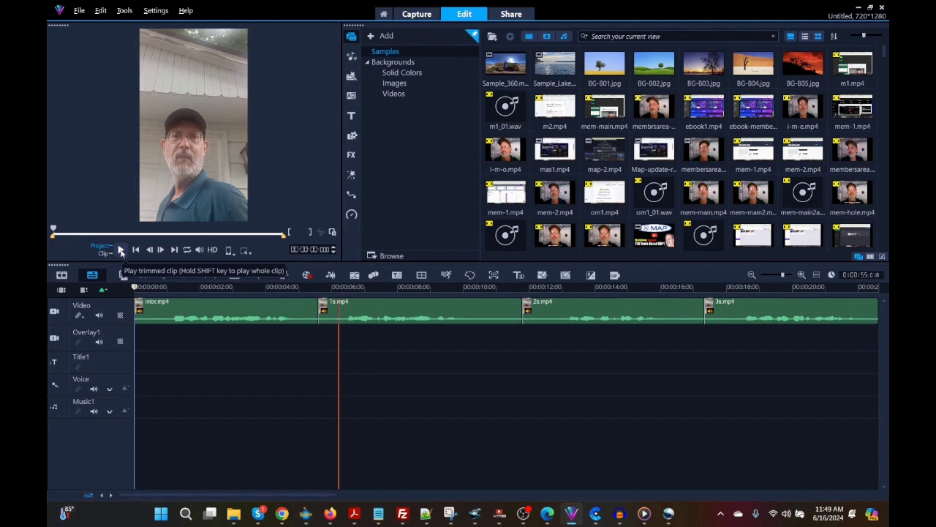
{"action": "left_click", "coordinate": [122, 250]}
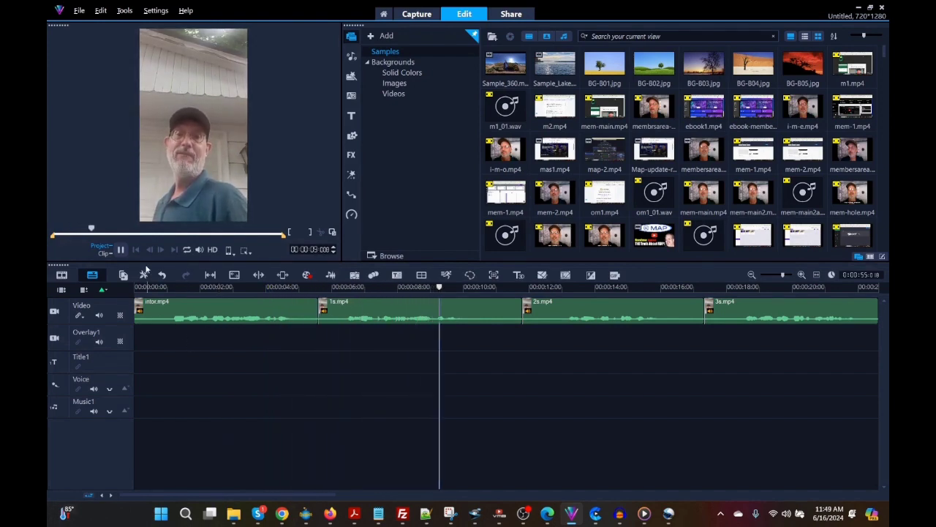
{"action": "left_click", "coordinate": [368, 304]}
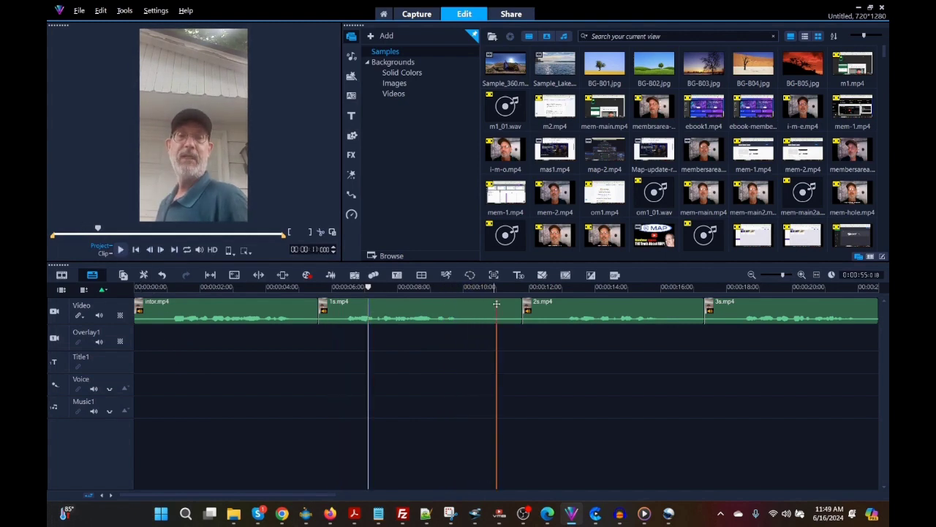
{"action": "left_click", "coordinate": [398, 287]}
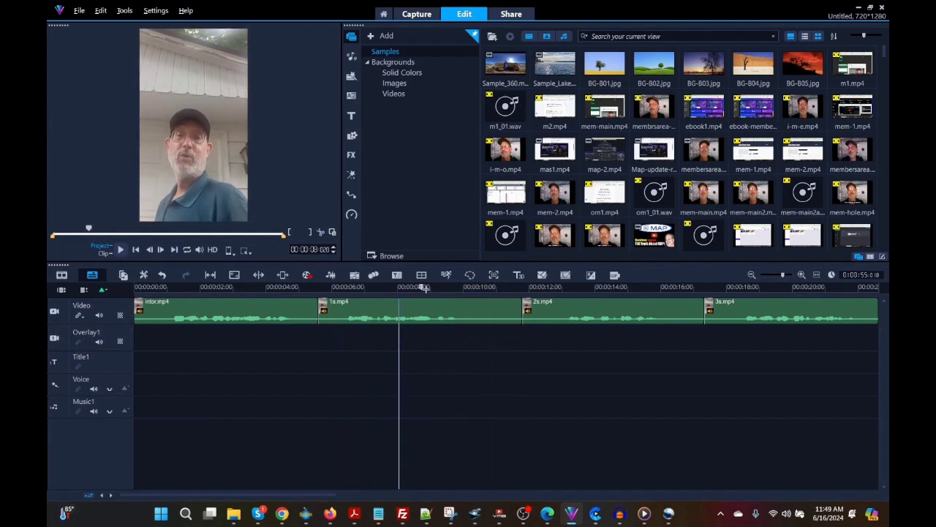
{"action": "left_click", "coordinate": [493, 292]}
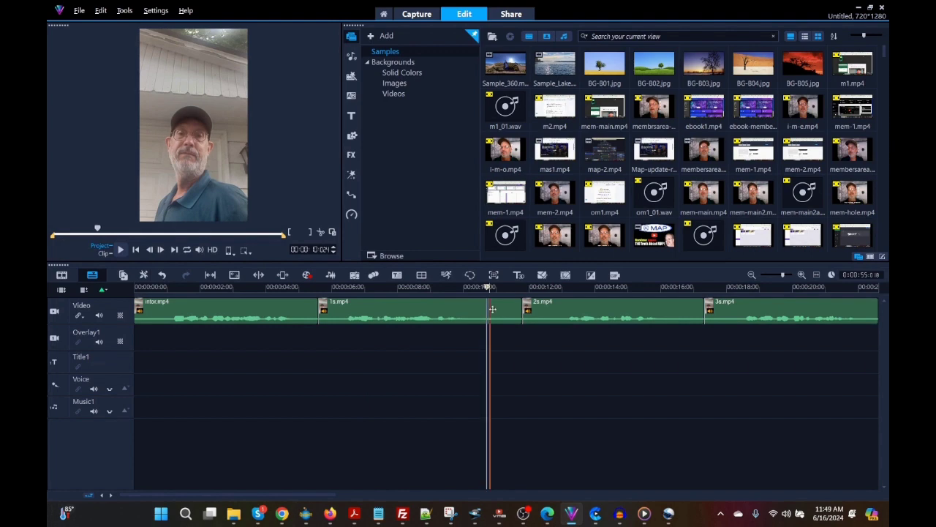
- Split 1s.mp4 at the playhead and delete the short tail piece
{"action": "left_click", "coordinate": [493, 310]}
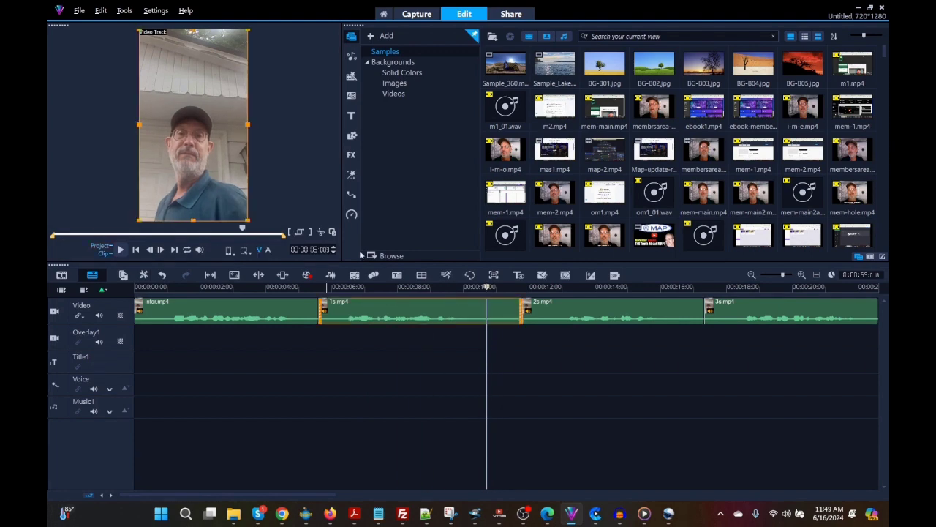
{"action": "left_click", "coordinate": [321, 233]}
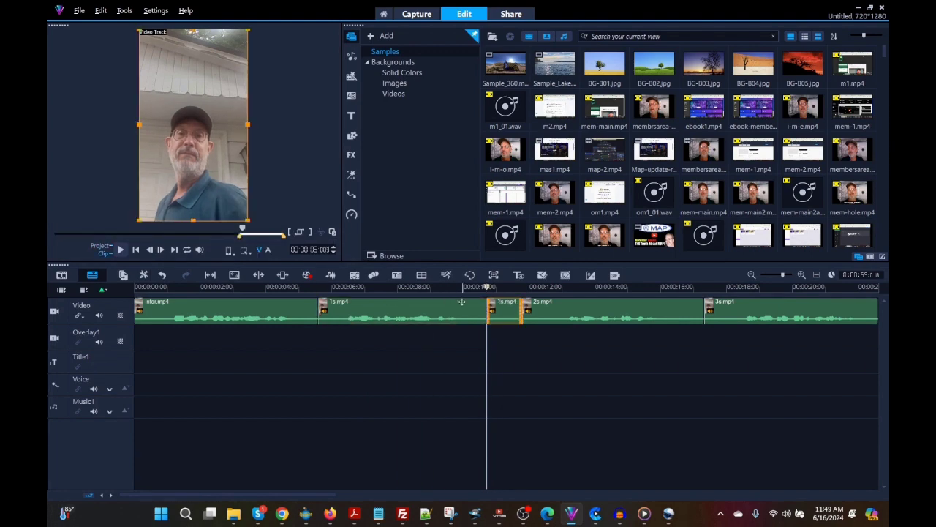
{"action": "right_click", "coordinate": [502, 321]}
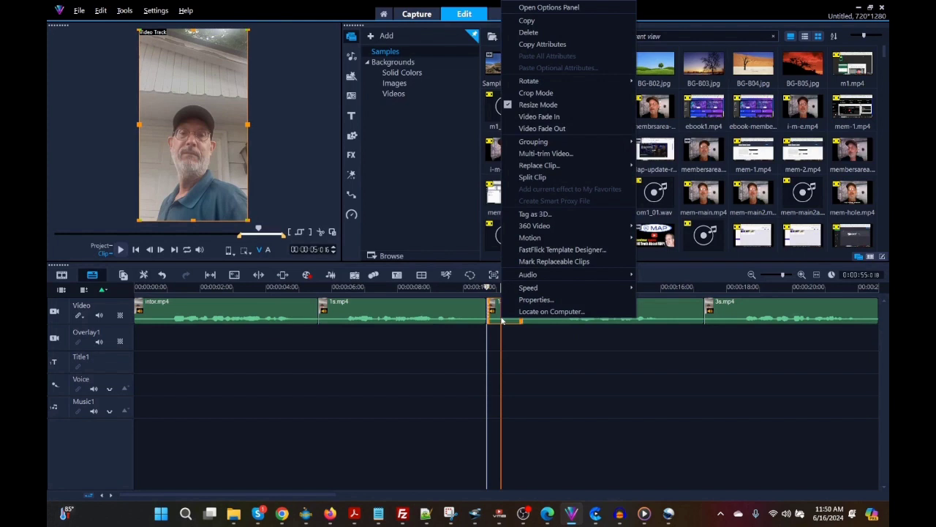
{"action": "left_click", "coordinate": [558, 33]}
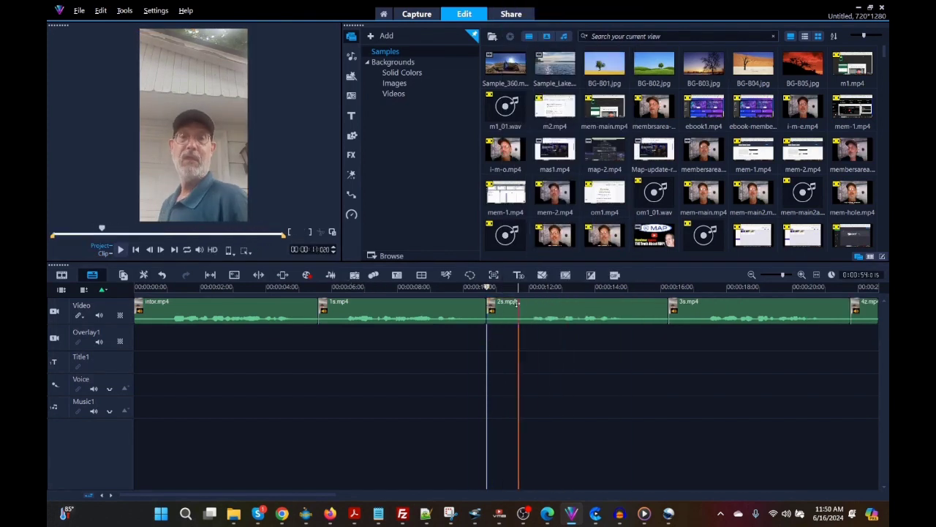
- Save the project as mob-1 in My Projects
{"action": "left_click", "coordinate": [78, 11]}
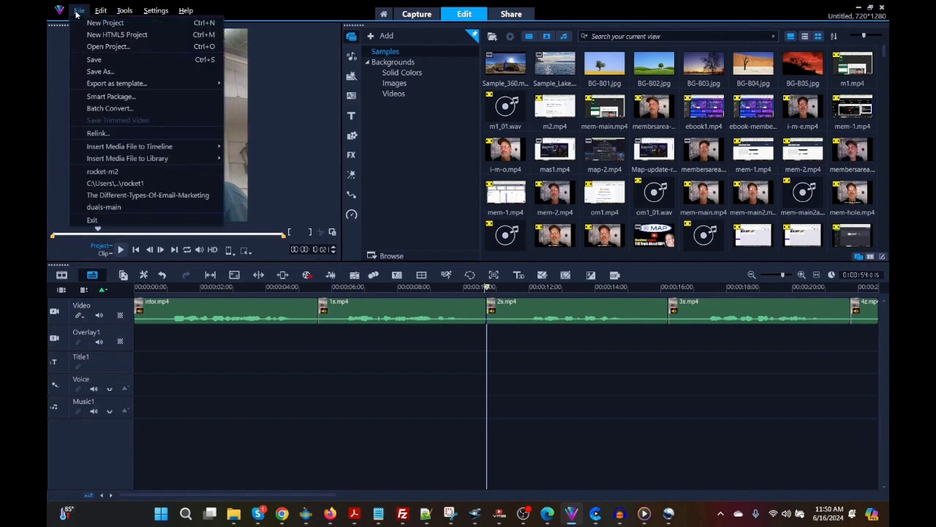
{"action": "left_click", "coordinate": [112, 72]}
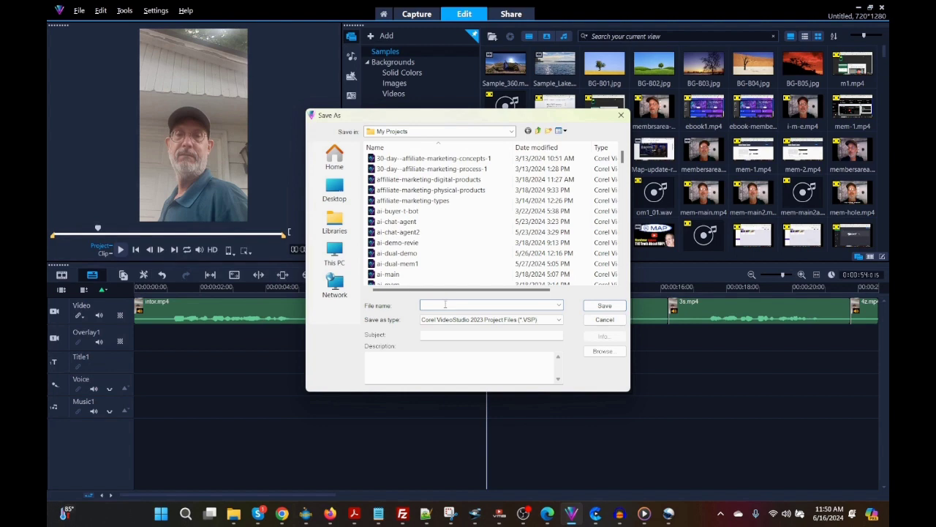
{"action": "type", "text": "mob-1"}
{"action": "left_click", "coordinate": [605, 306]}
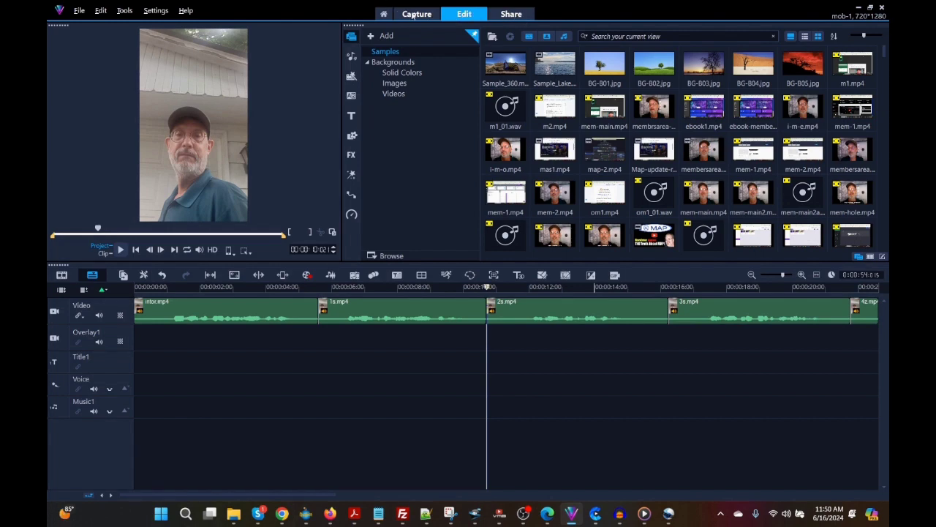
- Pick the 720 x 1280 Mobile Device profile in the Share workspace
{"action": "left_click", "coordinate": [510, 15]}
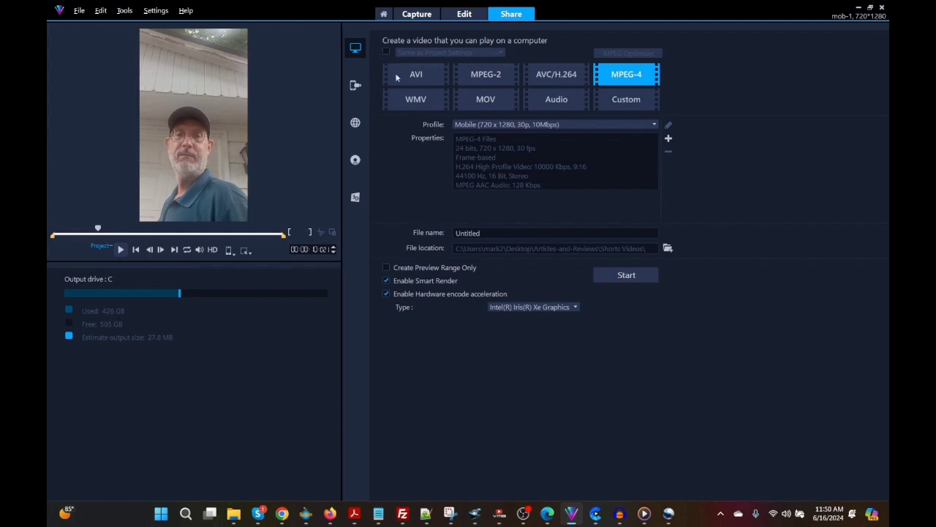
{"action": "left_click", "coordinate": [356, 85]}
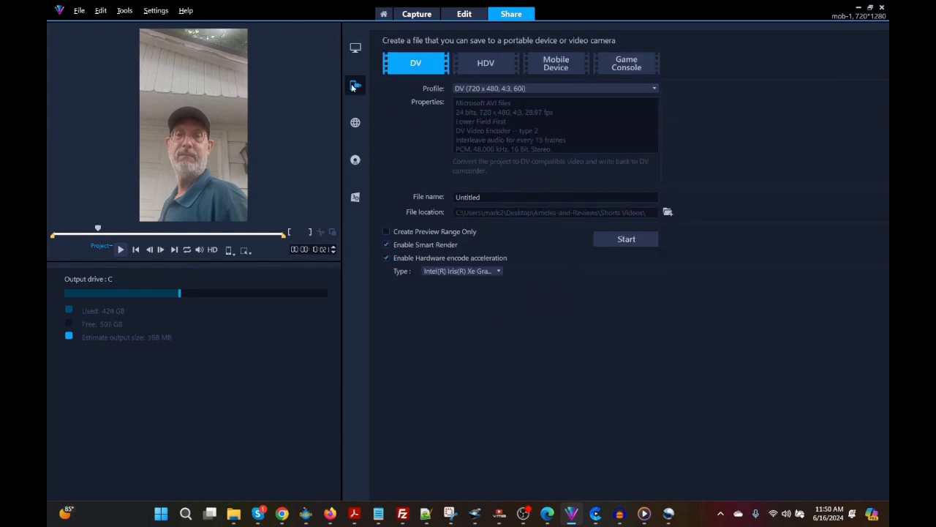
{"action": "left_click", "coordinate": [355, 48]}
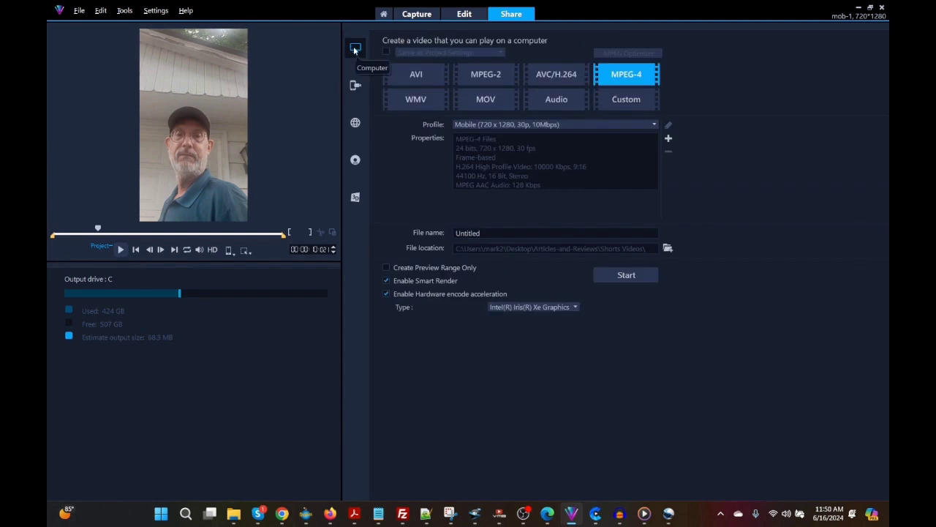
{"action": "left_click", "coordinate": [355, 85]}
{"action": "left_click", "coordinate": [557, 67]}
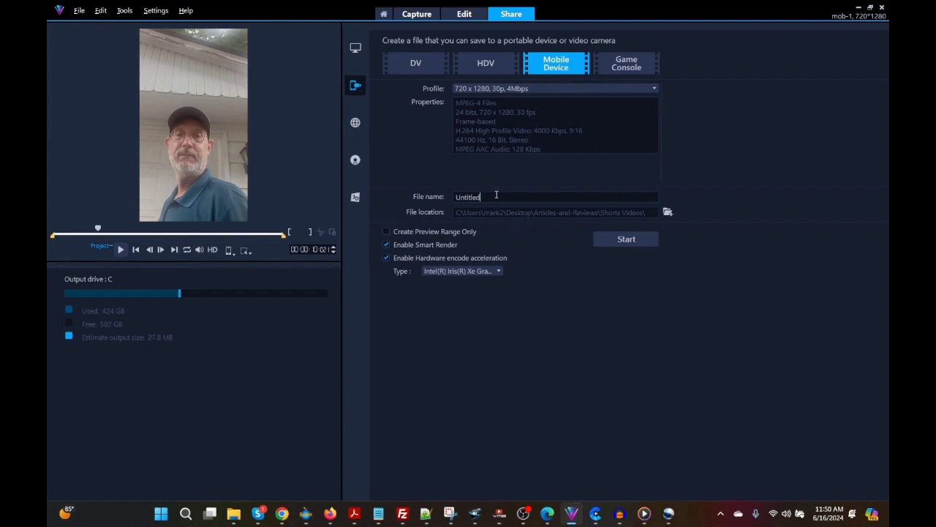
- Name the output Shorts Demo Video and save it to the Shorts Videos folder
{"action": "left_click_drag", "start_coordinate": [496, 195], "coordinate": [437, 193]}
{"action": "key", "text": "BackSpace"}
{"action": "type", "text": "Sh"}
{"action": "type", "text": "emo-"}
{"action": "key", "text": "BackSpace"}
{"action": "type", "text": "Video"}
{"action": "left_click", "coordinate": [667, 212]}
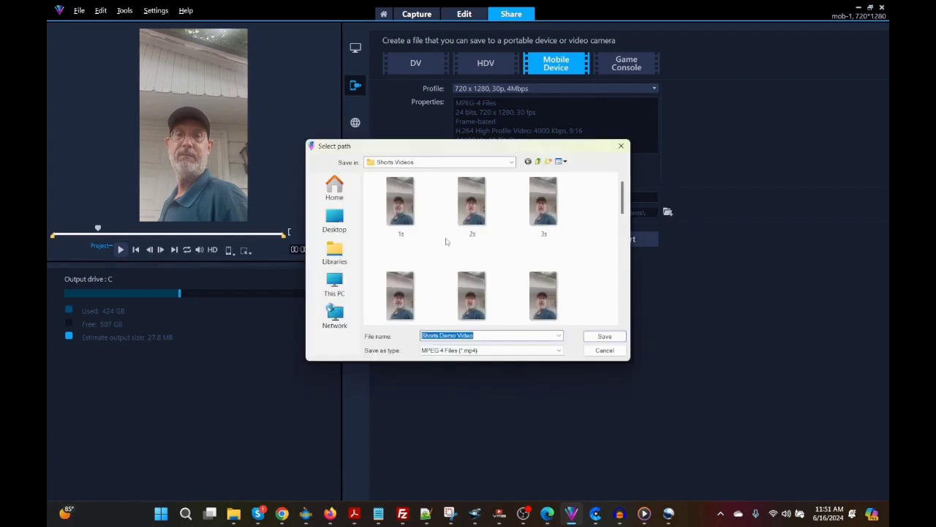
{"action": "left_click", "coordinate": [600, 337]}
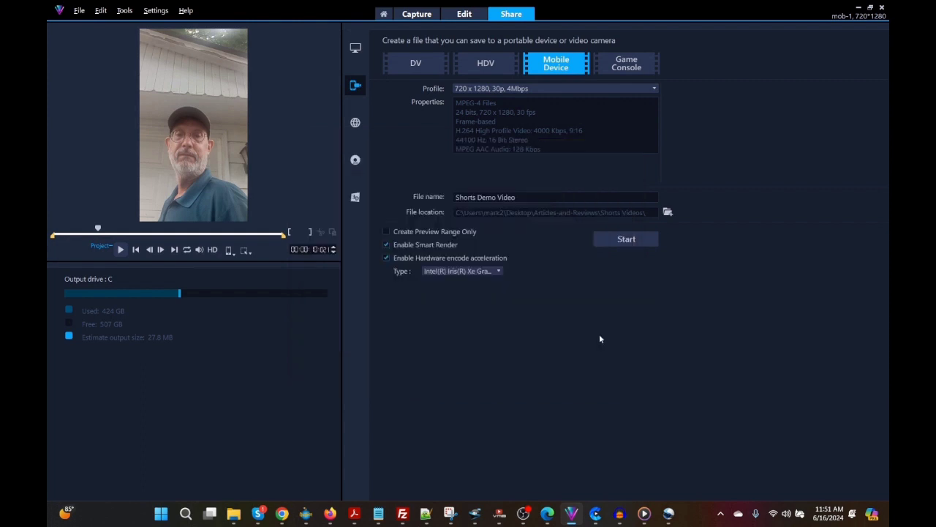
- Render Shorts Demo Video, dismiss the success message, and minimize VideoStudio and OpenShot
{"action": "left_click", "coordinate": [630, 240]}
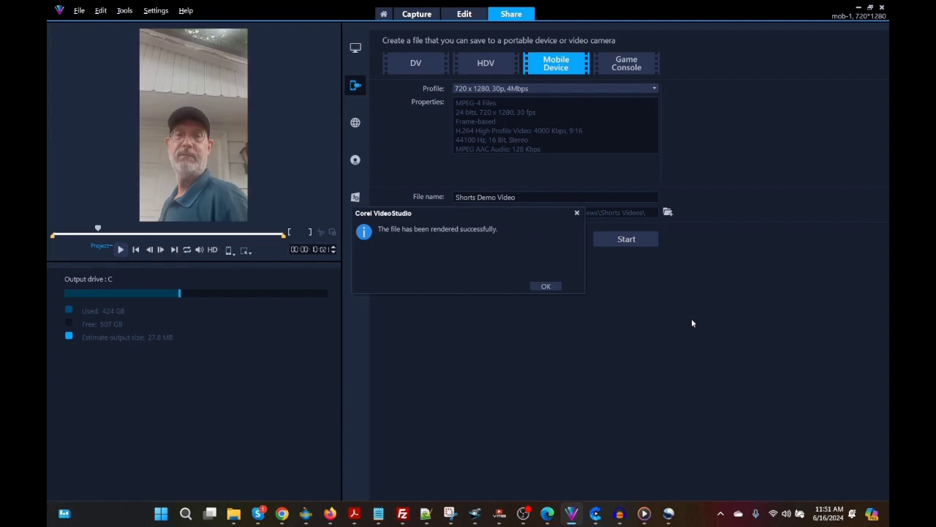
{"action": "left_click", "coordinate": [547, 286]}
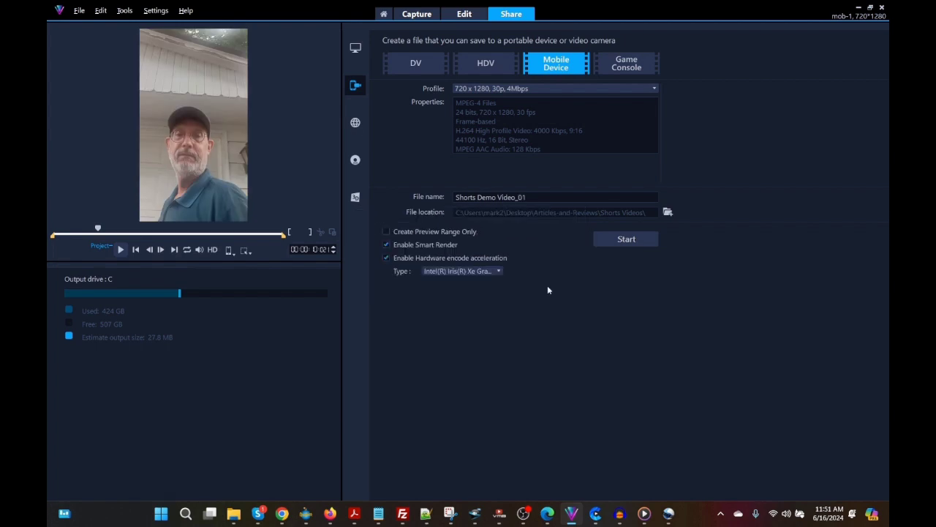
{"action": "left_click", "coordinate": [859, 8]}
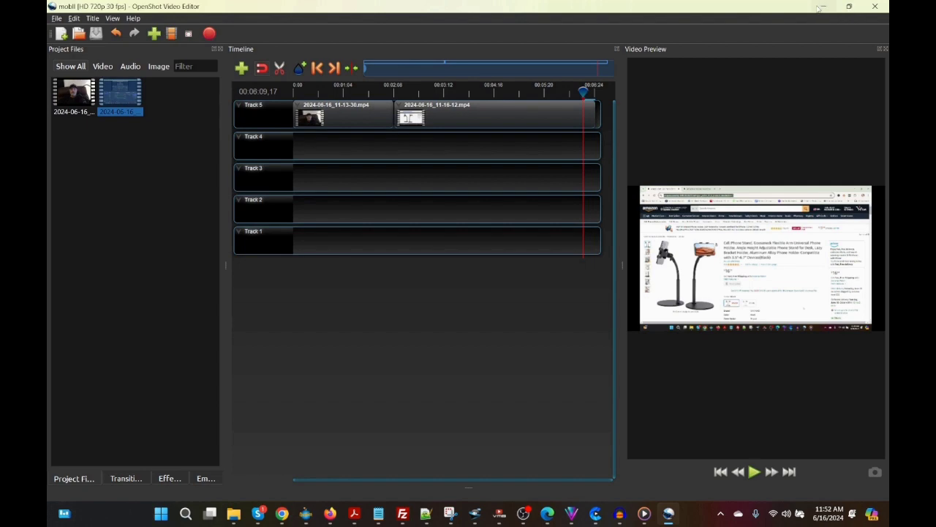
{"action": "left_click", "coordinate": [824, 7]}
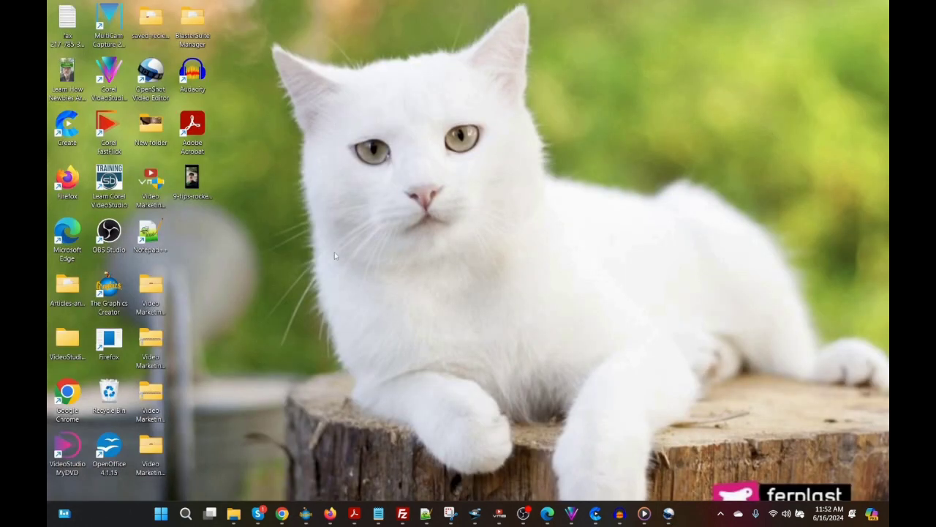
- Open Shorts Videos in File Explorer and select the Shorts Demo Video file
{"action": "left_click", "coordinate": [233, 514]}
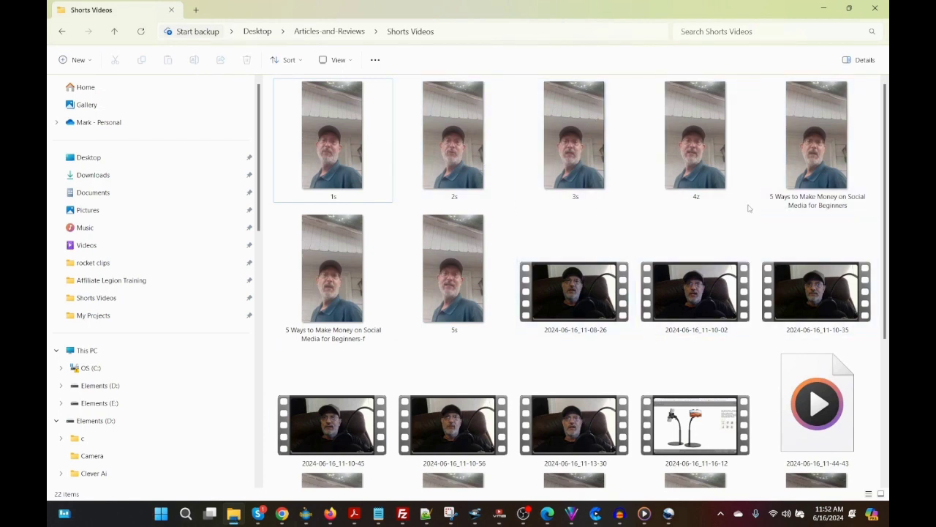
{"action": "scroll", "coordinate": [750, 208], "scroll_direction": "down", "scroll_amount": 3}
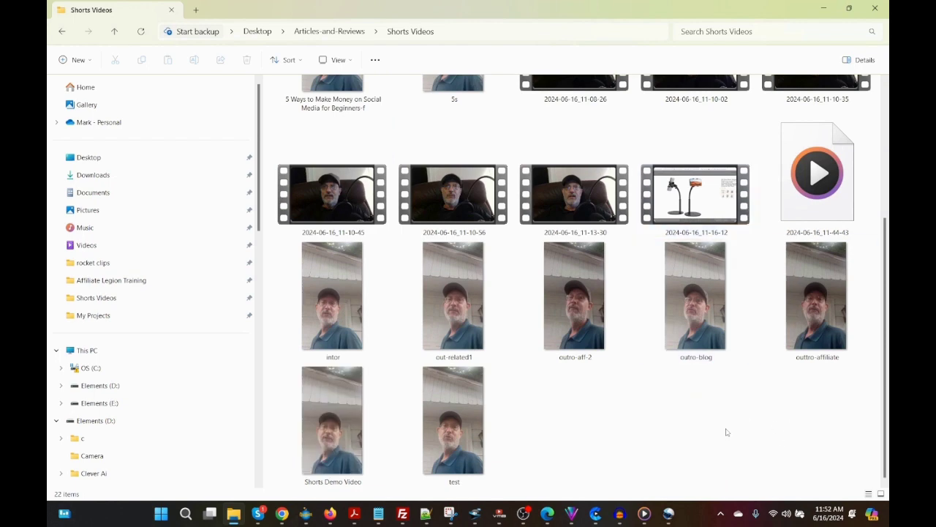
{"action": "left_click", "coordinate": [349, 454]}
- Play Shorts Demo Video in Media Player
{"action": "double_click", "coordinate": [349, 454]}
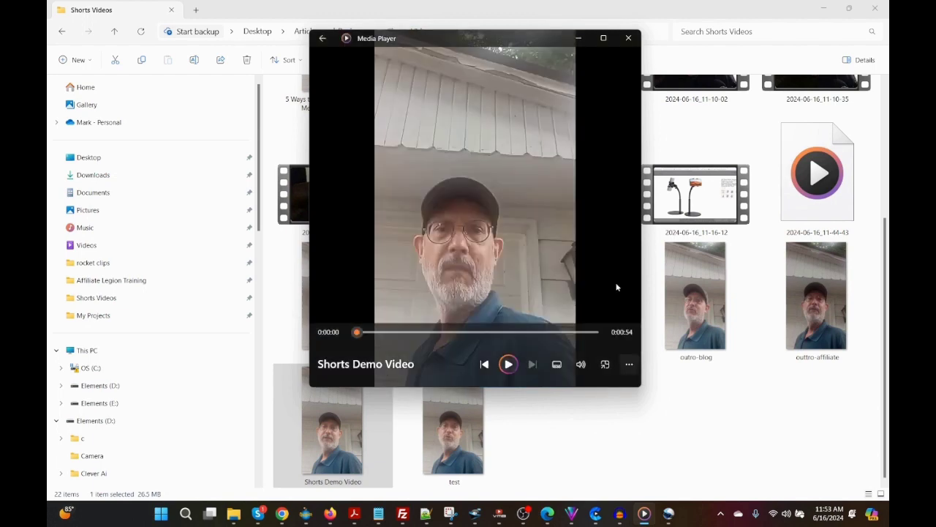
- Close Media Player, hide File Explorer, and bring up the RocketClips AI dashboard
{"action": "left_click", "coordinate": [578, 40]}
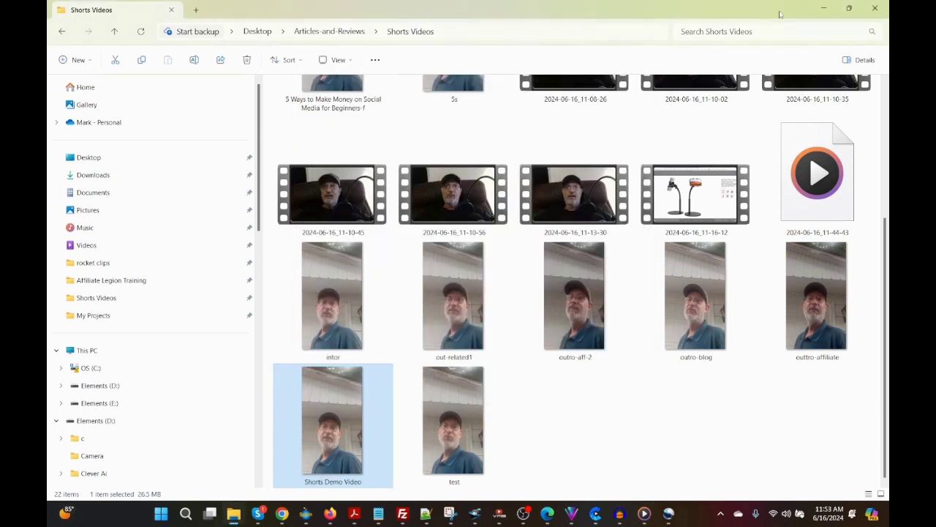
{"action": "left_click", "coordinate": [825, 9]}
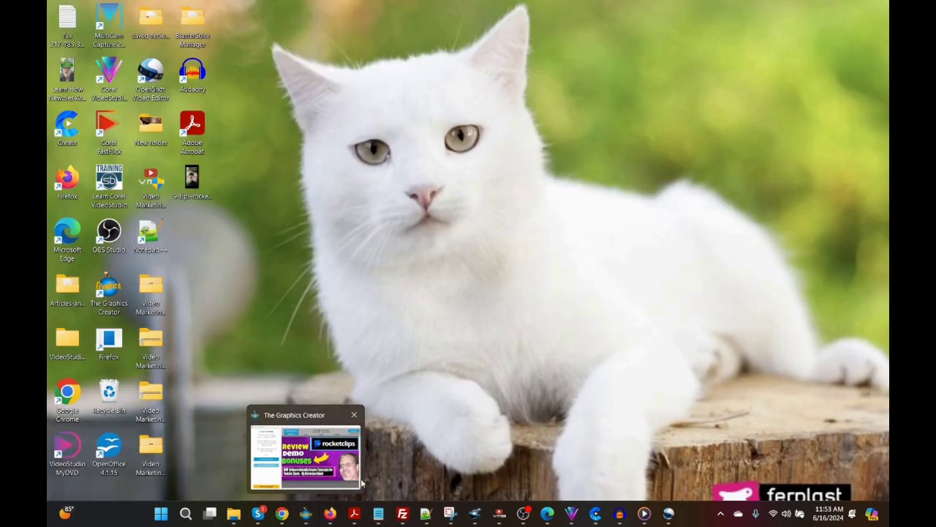
{"action": "left_click", "coordinate": [281, 514]}
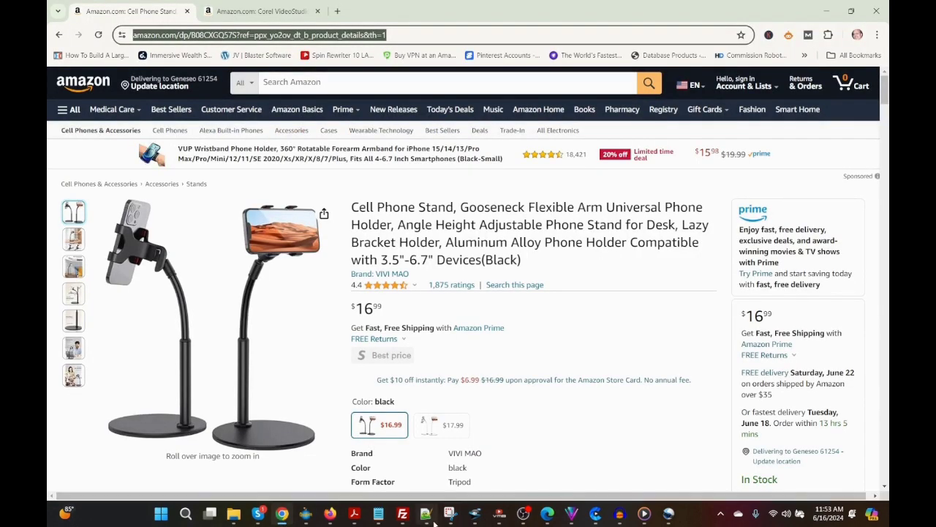
{"action": "left_click", "coordinate": [551, 518]}
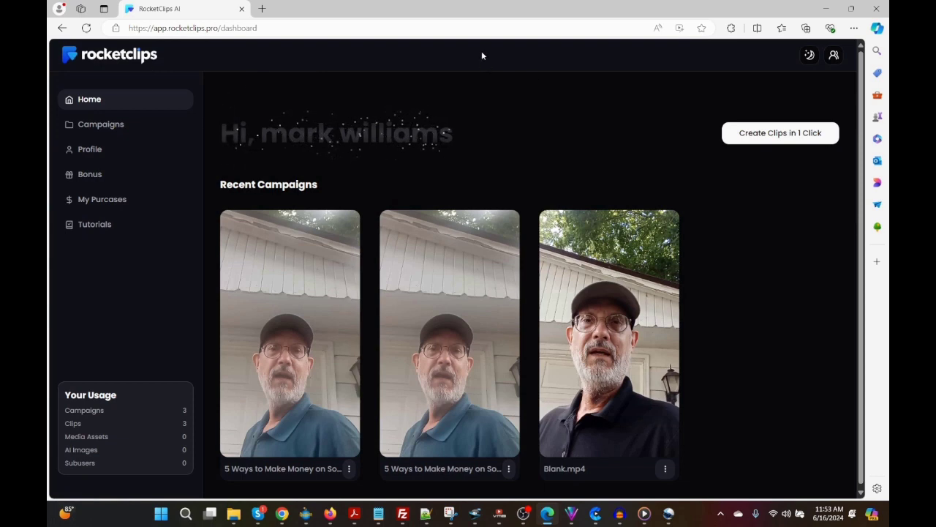
- Upload Shorts Demo Video from the Shorts Videos folder to a new campaign
{"action": "left_click", "coordinate": [731, 133]}
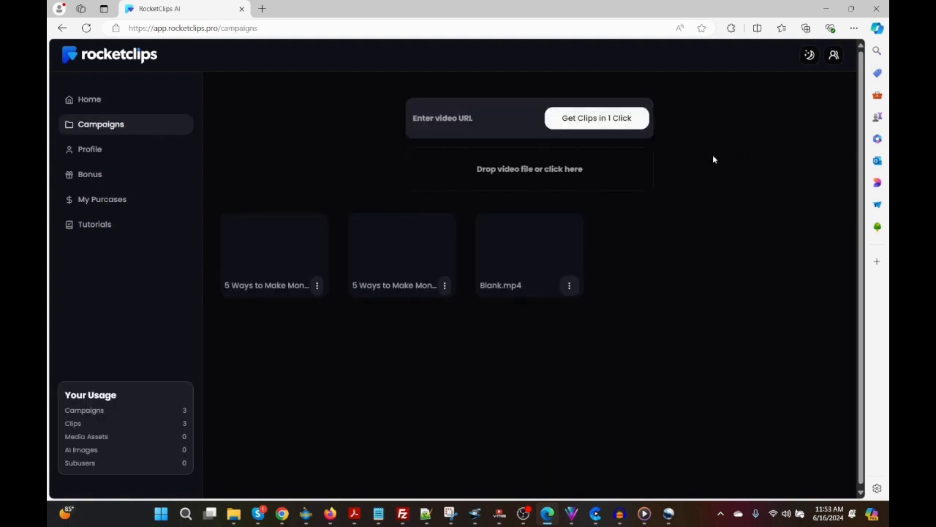
{"action": "left_click", "coordinate": [537, 176]}
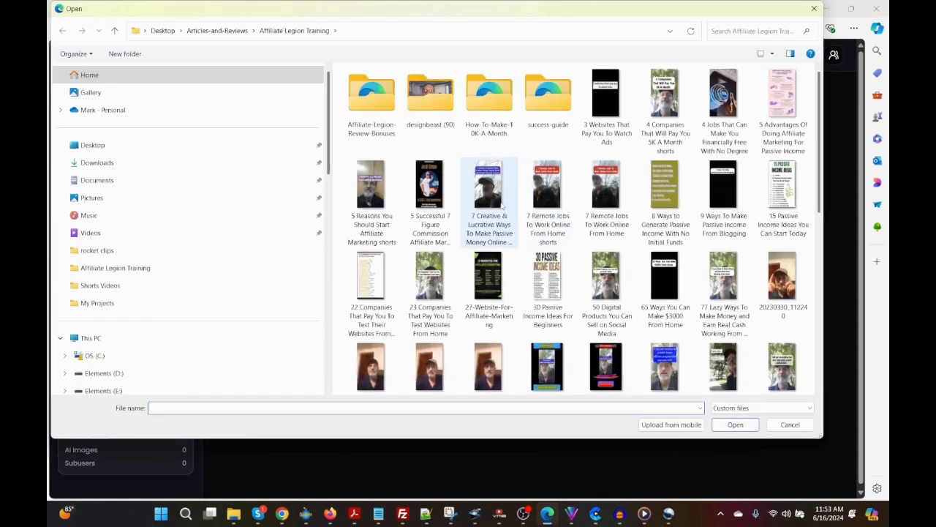
{"action": "left_click", "coordinate": [100, 285]}
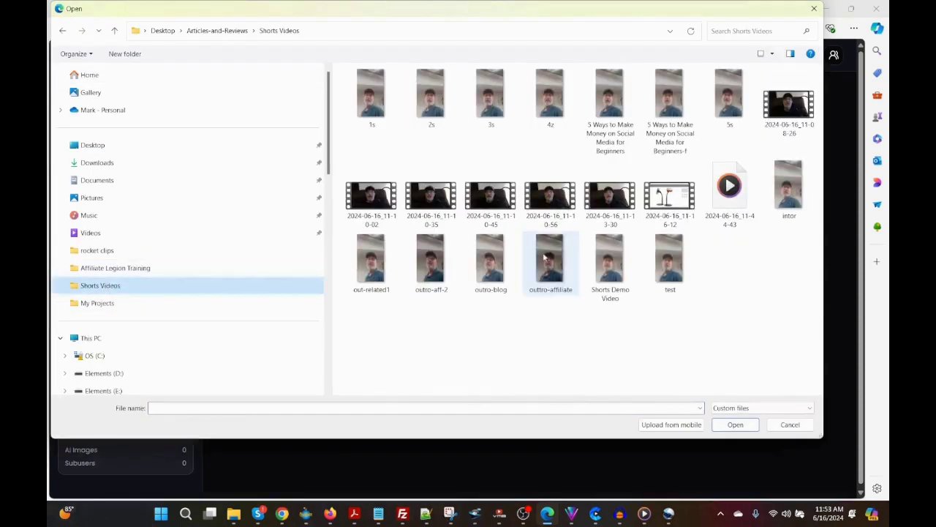
{"action": "left_click", "coordinate": [610, 258]}
{"action": "left_click", "coordinate": [735, 424]}
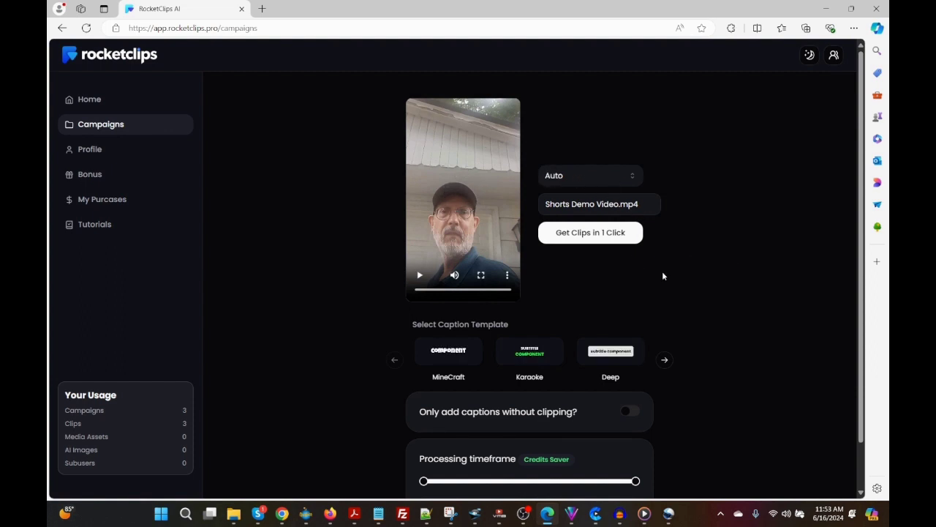
- Keep Auto as the caption language and turn on captions-only mode
{"action": "left_click", "coordinate": [597, 182]}
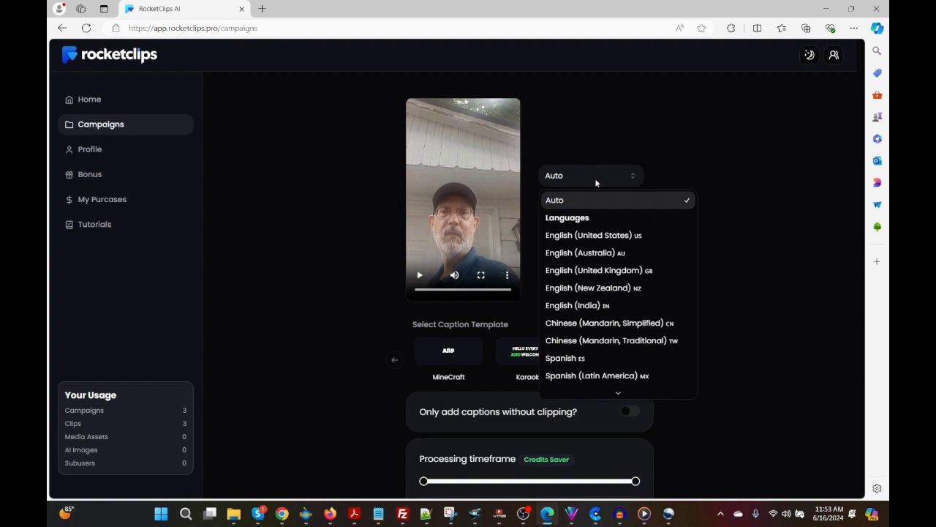
{"action": "left_click", "coordinate": [630, 200]}
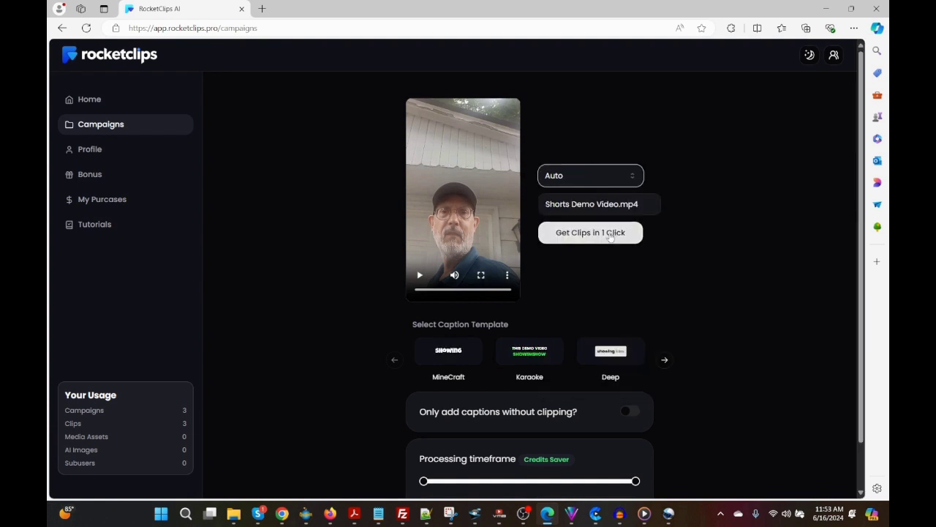
{"action": "scroll", "coordinate": [720, 252], "scroll_direction": "down", "scroll_amount": 1}
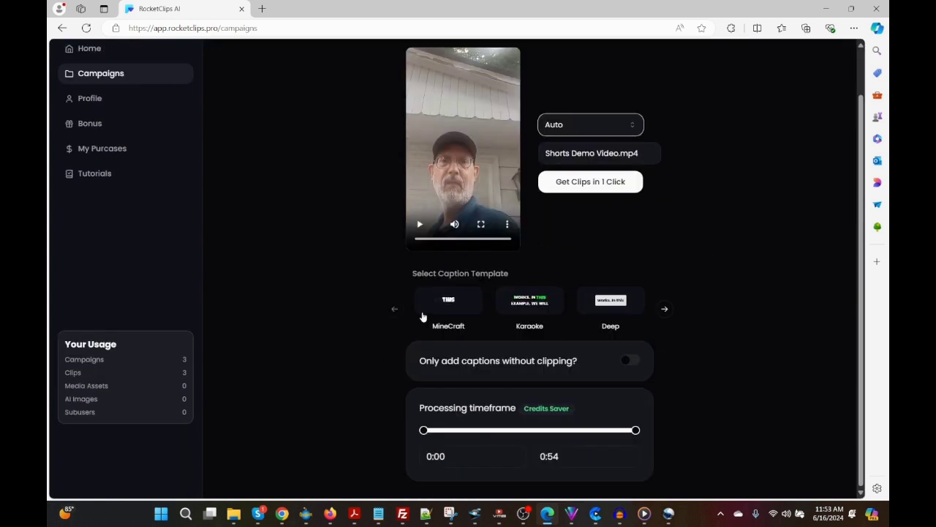
{"action": "left_click", "coordinate": [636, 366]}
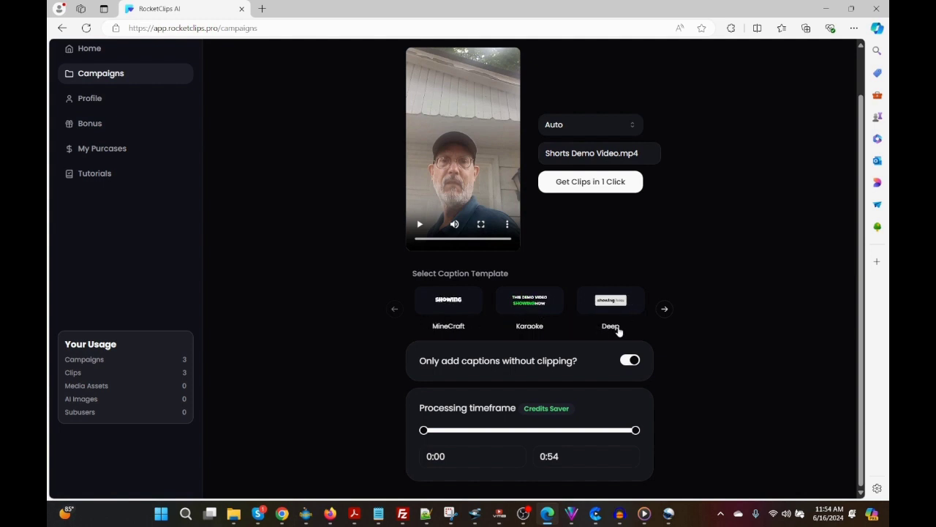
- Choose the Karaoke caption template and start generating the clip
{"action": "left_click", "coordinate": [667, 314]}
{"action": "left_click", "coordinate": [668, 313]}
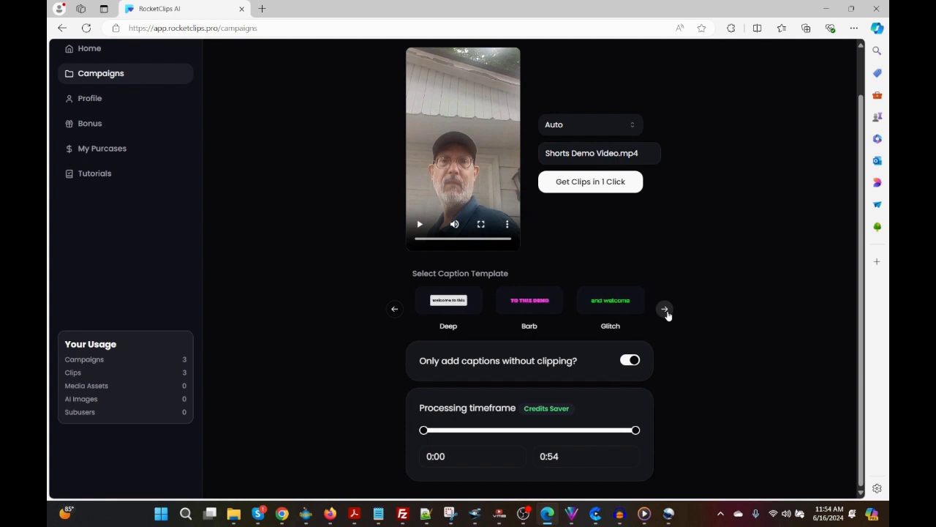
{"action": "left_click", "coordinate": [667, 313]}
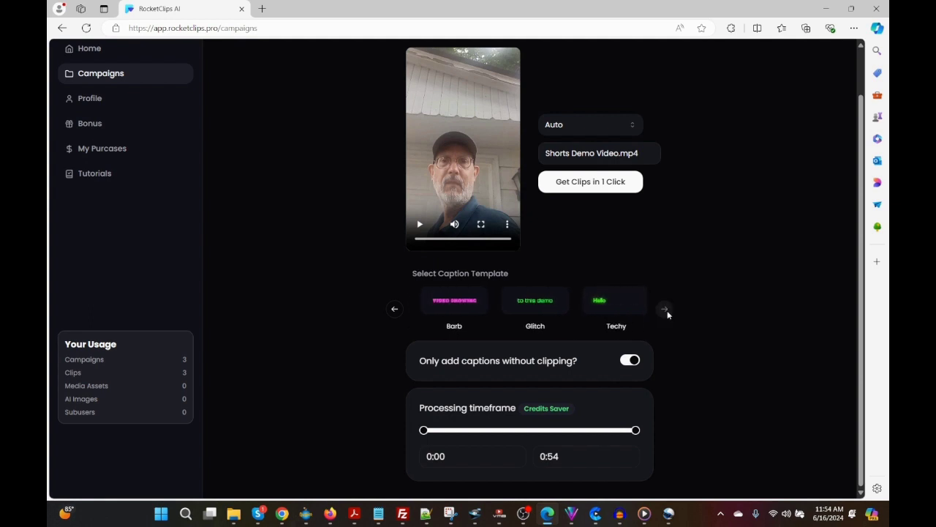
{"action": "left_click", "coordinate": [393, 310]}
{"action": "left_click", "coordinate": [394, 310]}
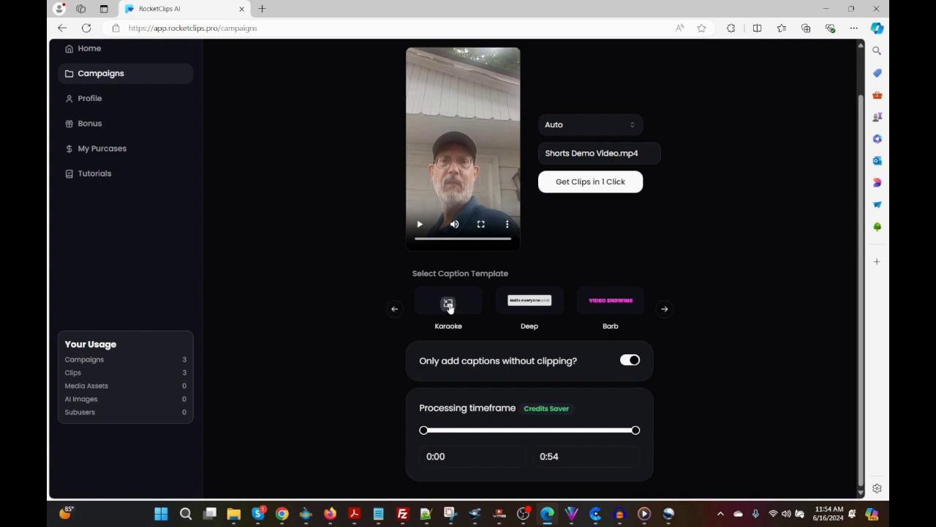
{"action": "left_click", "coordinate": [450, 328]}
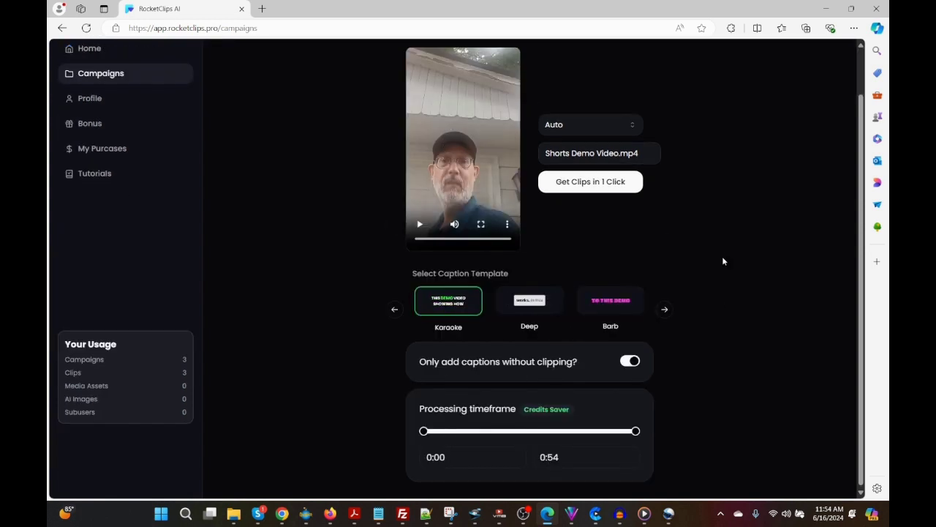
{"action": "left_click", "coordinate": [576, 188]}
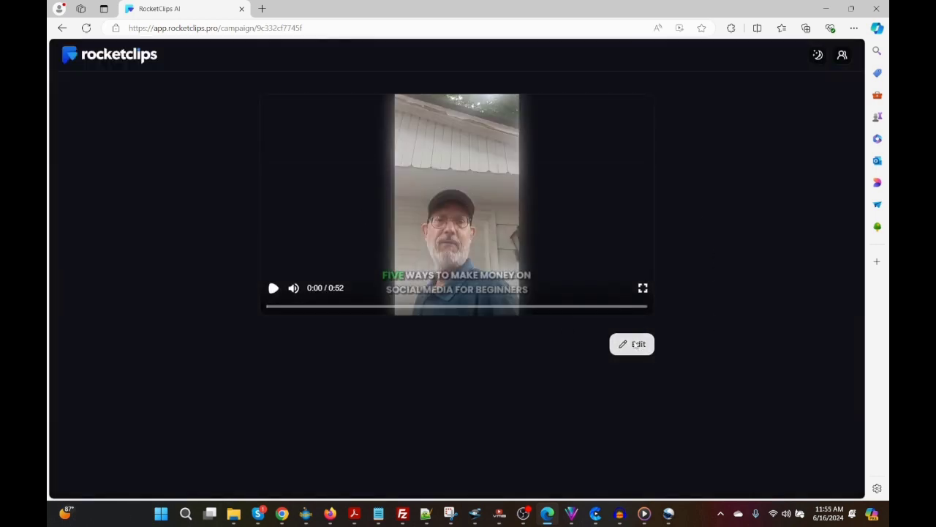
- Open the finished clip in the RocketClips editor
{"action": "left_click", "coordinate": [634, 344]}
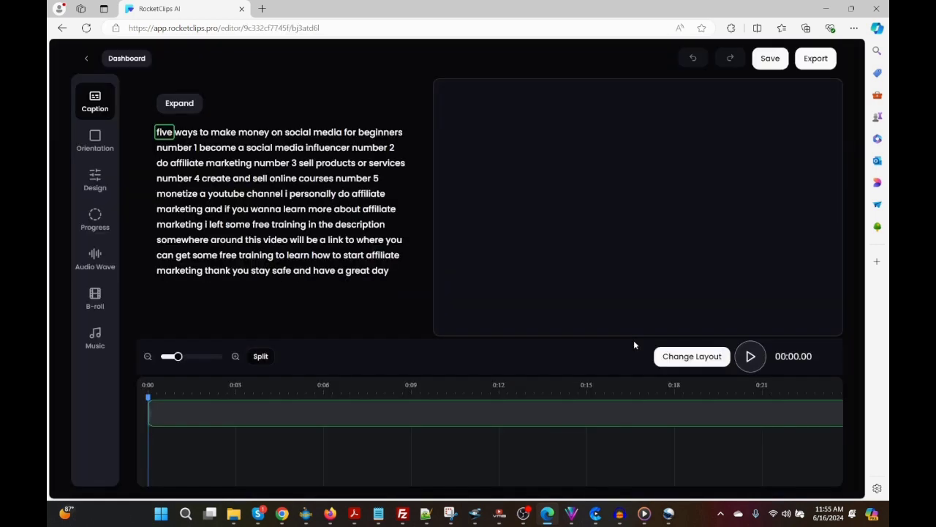
- Stretch the inner video to fill the whole portrait frame and confirm the layout
{"action": "left_click", "coordinate": [95, 143]}
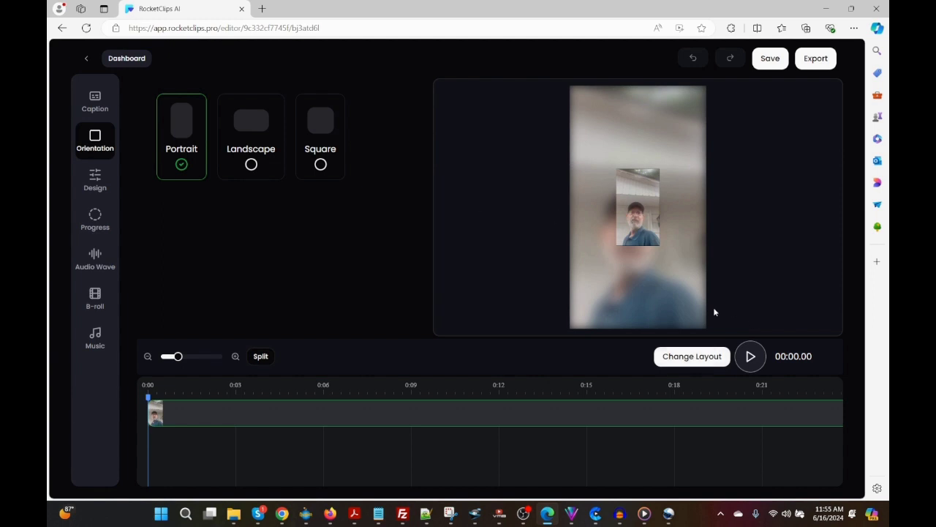
{"action": "left_click", "coordinate": [699, 357]}
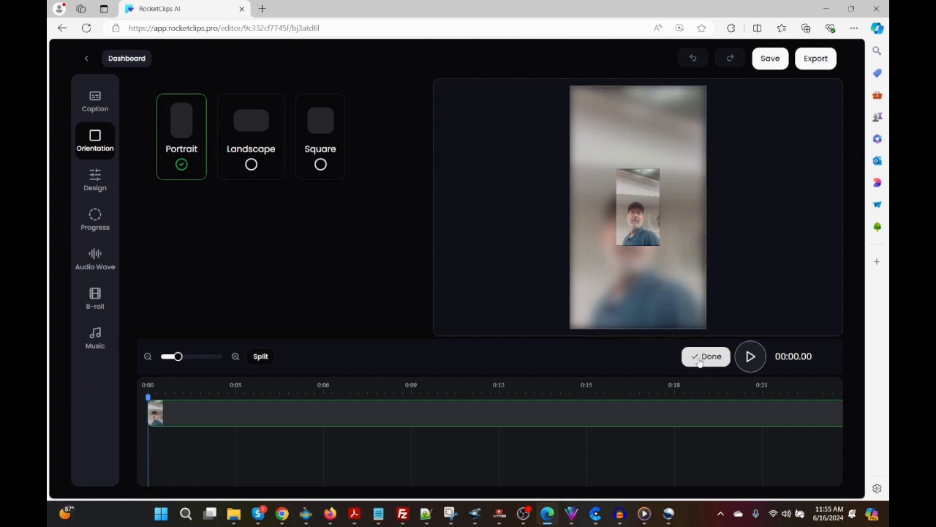
{"action": "left_click", "coordinate": [641, 244]}
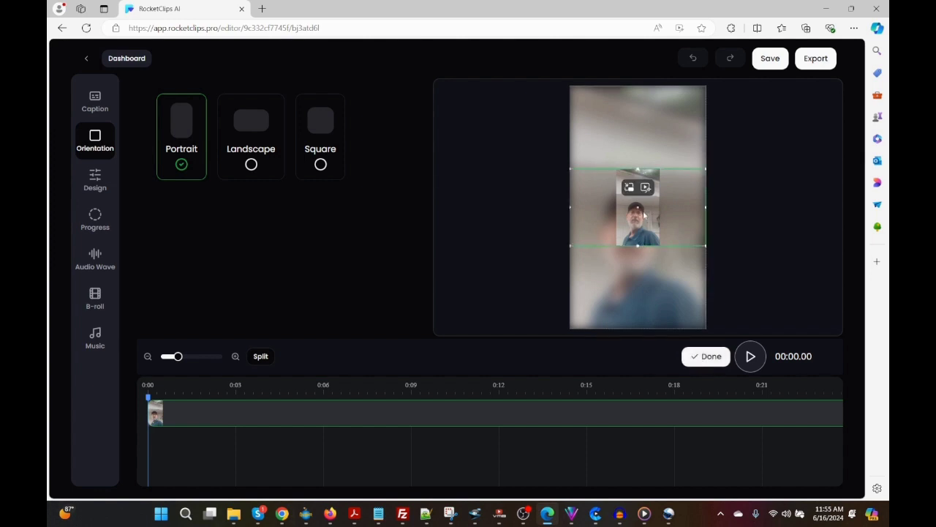
{"action": "left_click_drag", "start_coordinate": [637, 246], "coordinate": [637, 478]}
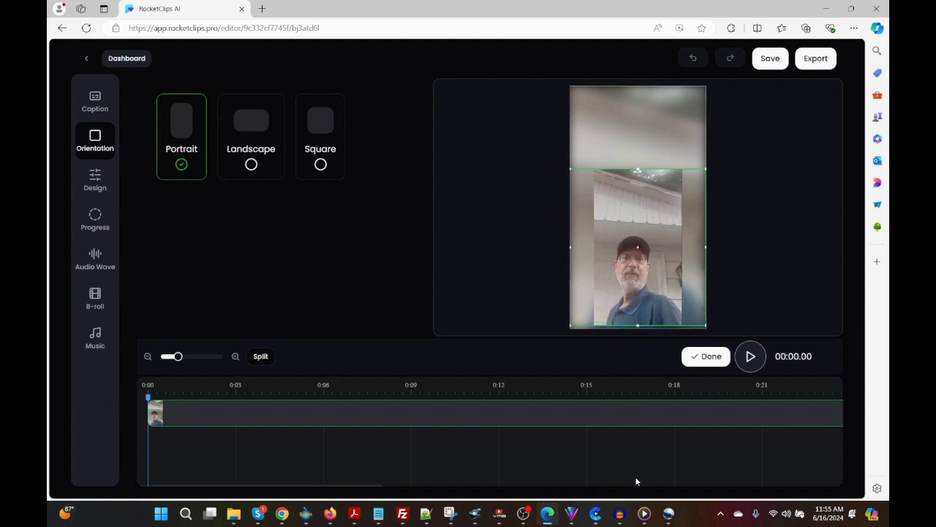
{"action": "left_click_drag", "start_coordinate": [637, 170], "coordinate": [642, 73]}
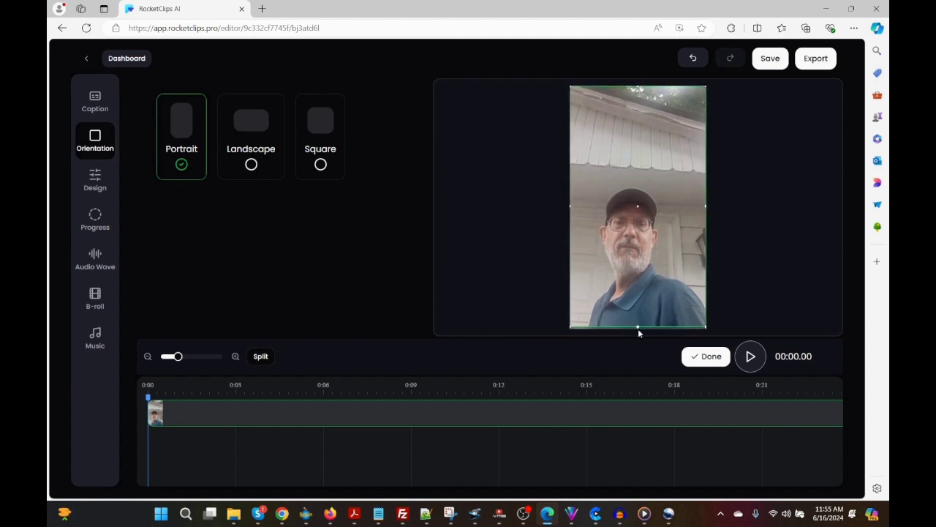
{"action": "left_click_drag", "start_coordinate": [637, 332], "coordinate": [638, 335]}
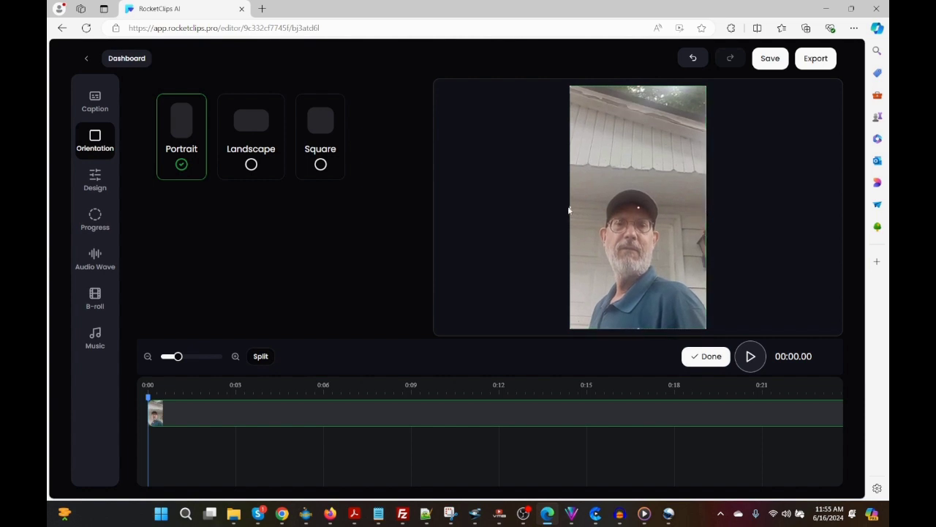
{"action": "mouse_move", "coordinate": [596, 133]}
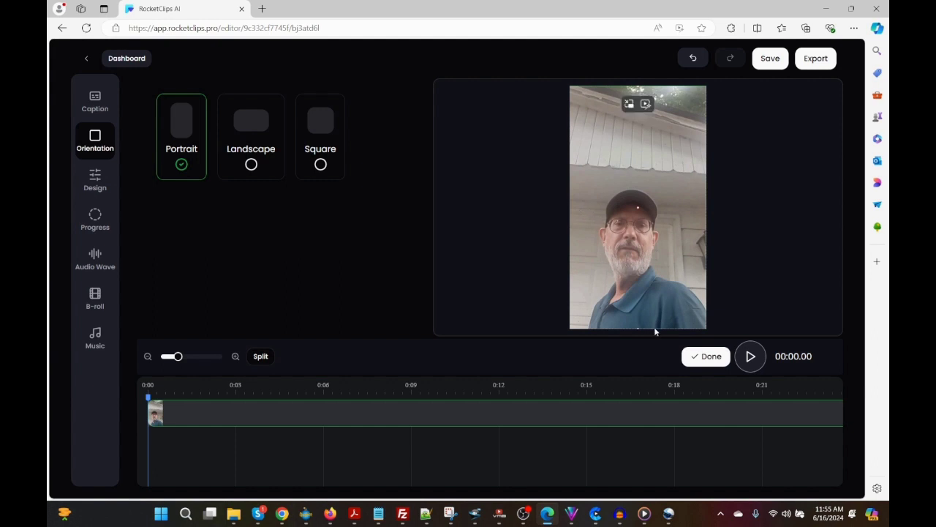
{"action": "left_click", "coordinate": [711, 361]}
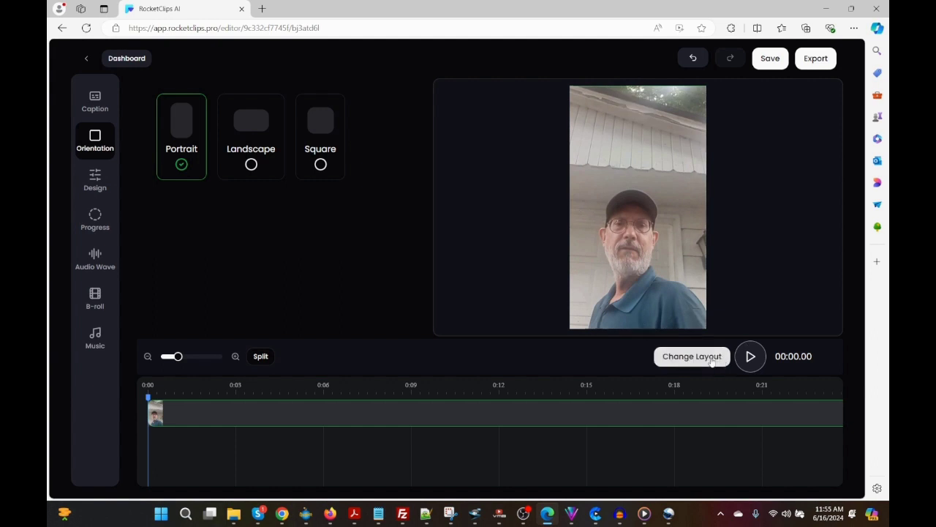
- Play the portrait preview to check it, stopping at 00:09.33
{"action": "left_click", "coordinate": [752, 357]}
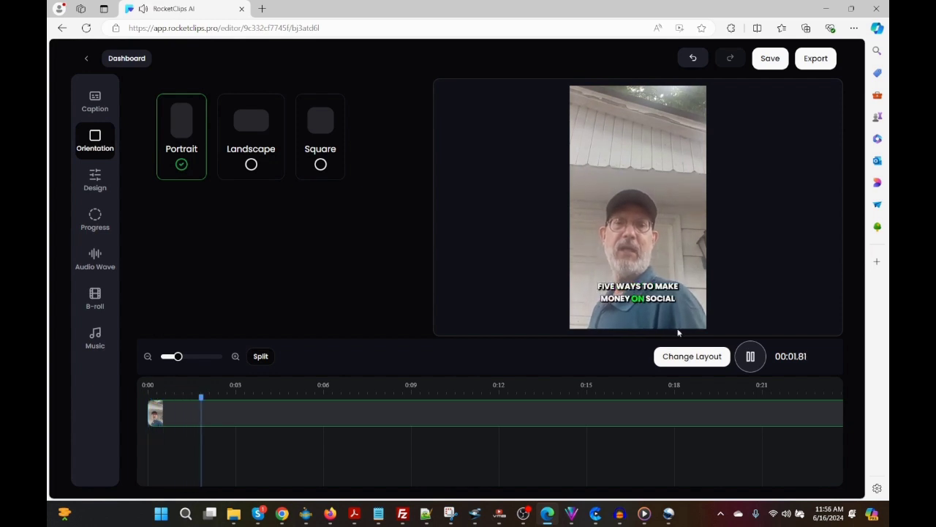
{"action": "left_click", "coordinate": [637, 299]}
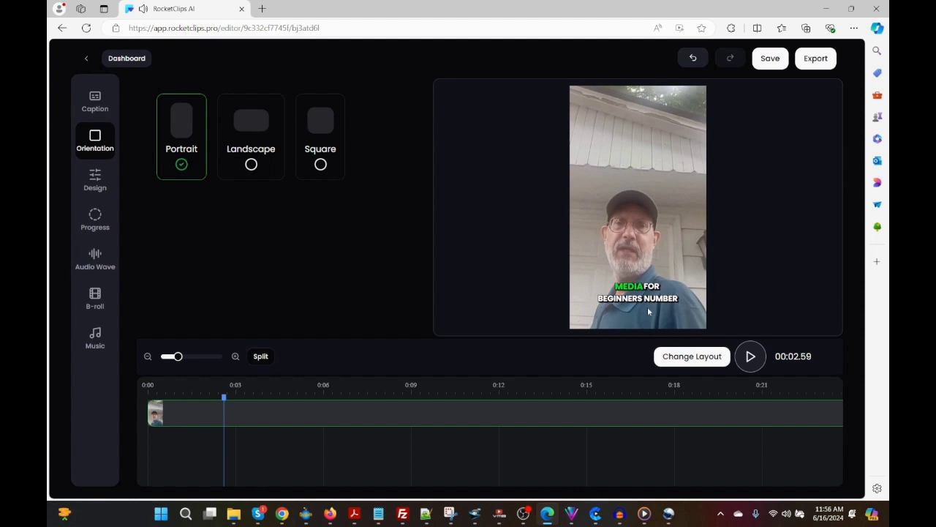
{"action": "left_click", "coordinate": [751, 357]}
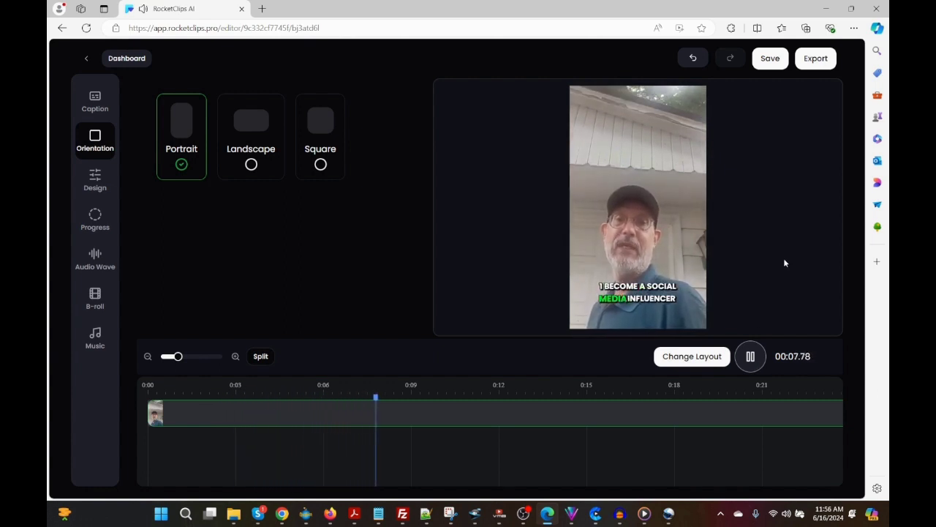
{"action": "left_click", "coordinate": [752, 356]}
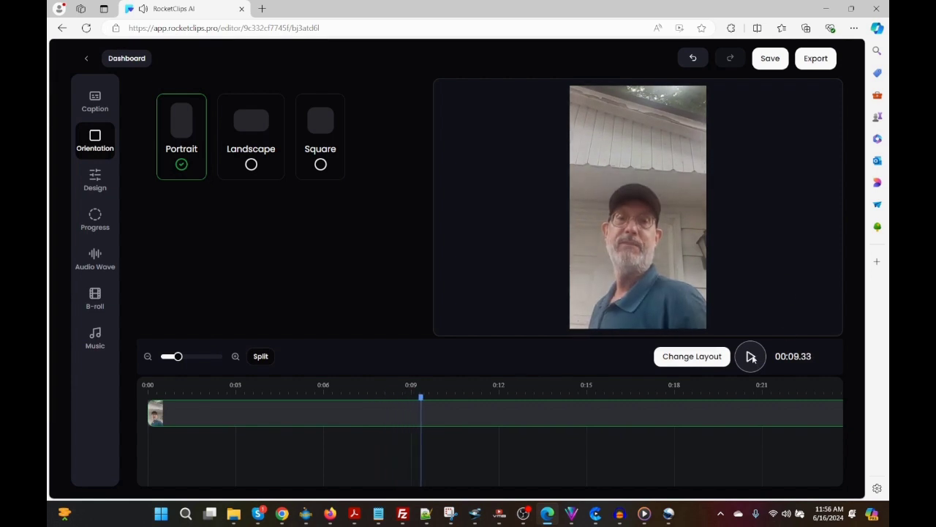
- Set the subtitle design's Lines option to One so captions show one line at a time
{"action": "left_click", "coordinate": [96, 181]}
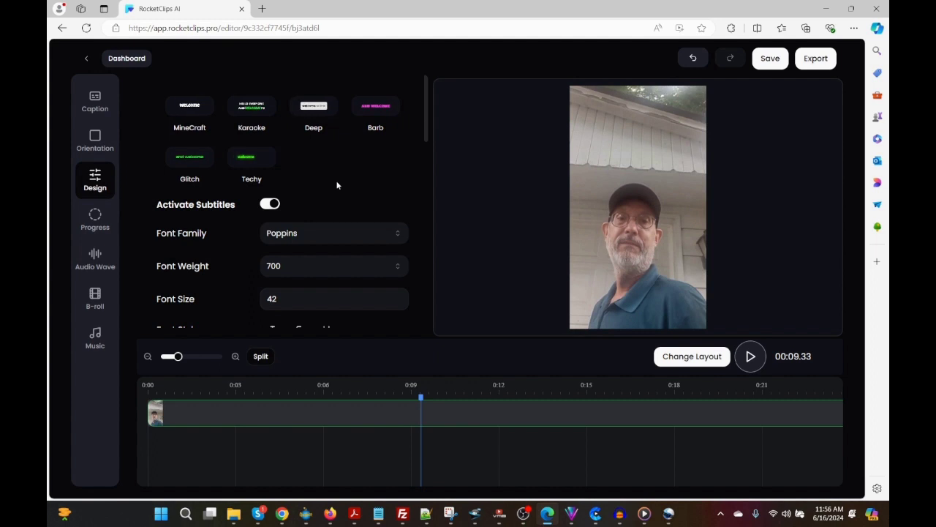
{"action": "scroll", "coordinate": [334, 185], "scroll_direction": "down", "scroll_amount": 2}
{"action": "scroll", "coordinate": [338, 184], "scroll_direction": "down", "scroll_amount": 1}
{"action": "scroll", "coordinate": [352, 195], "scroll_direction": "down", "scroll_amount": 1}
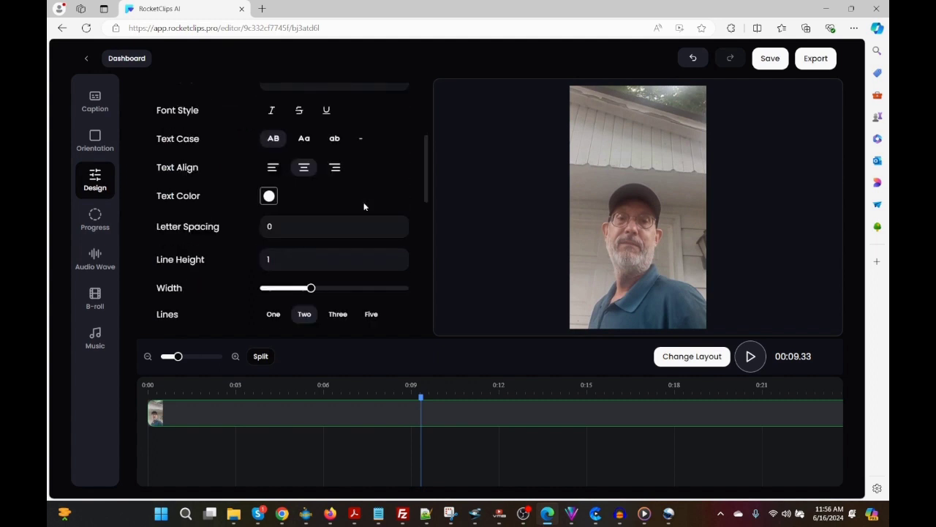
{"action": "scroll", "coordinate": [371, 208], "scroll_direction": "down", "scroll_amount": 1}
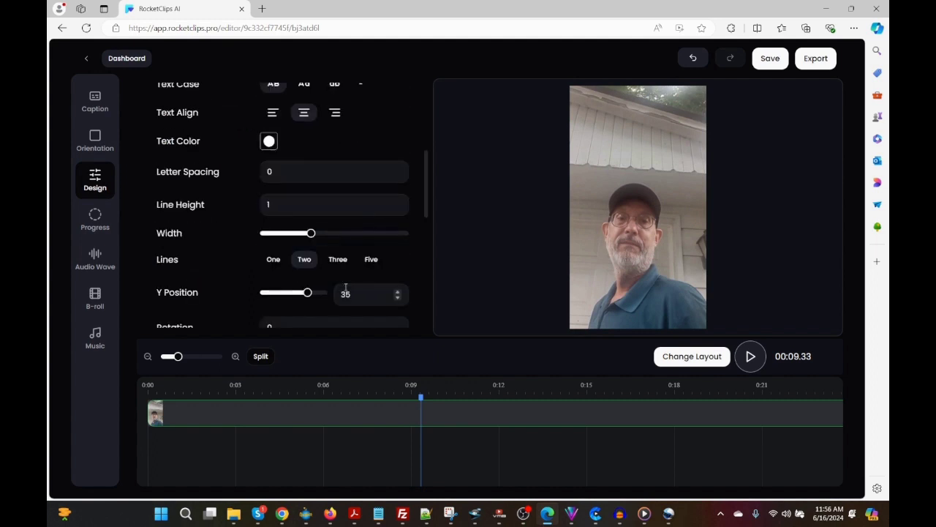
{"action": "left_click", "coordinate": [271, 263]}
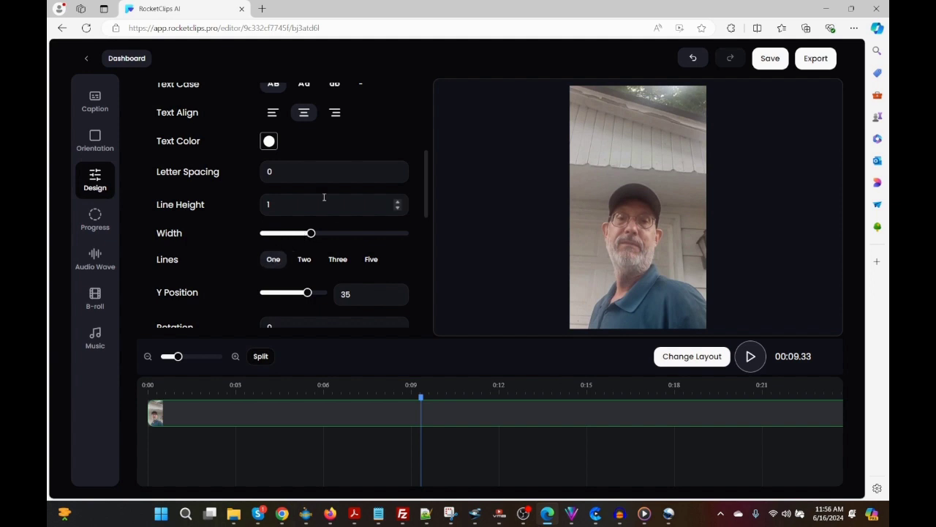
{"action": "scroll", "coordinate": [324, 197], "scroll_direction": "up", "scroll_amount": 1}
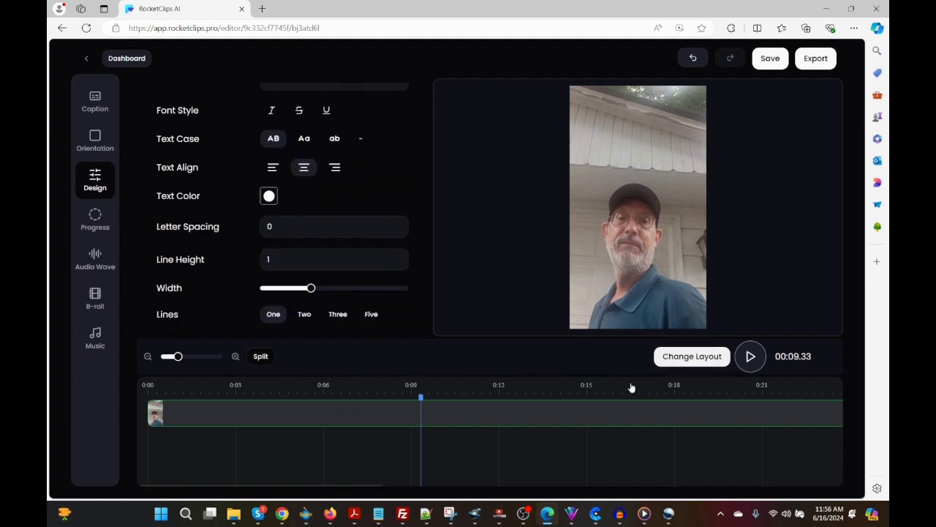
- Preview the one-line captions, then bring up the clip's full transcript in the Caption tab
{"action": "left_click", "coordinate": [751, 358]}
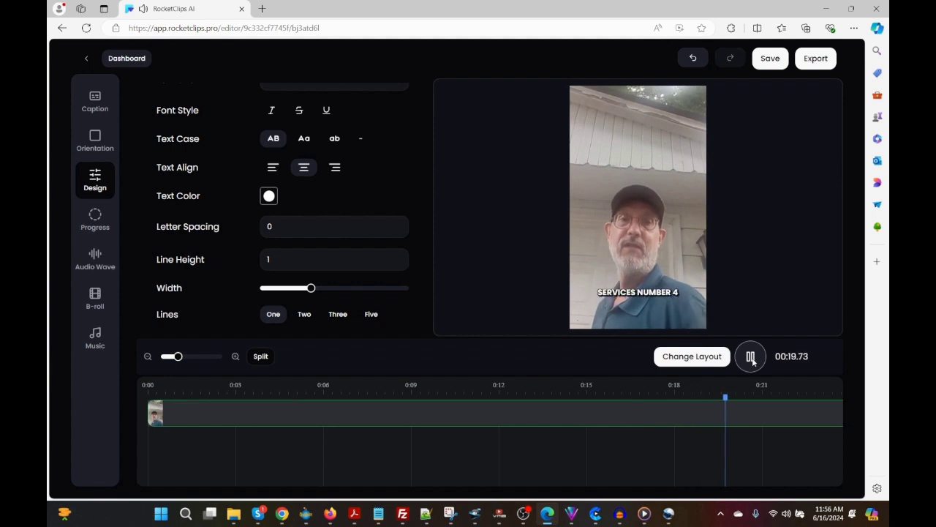
{"action": "left_click", "coordinate": [752, 360]}
{"action": "left_click", "coordinate": [94, 101]}
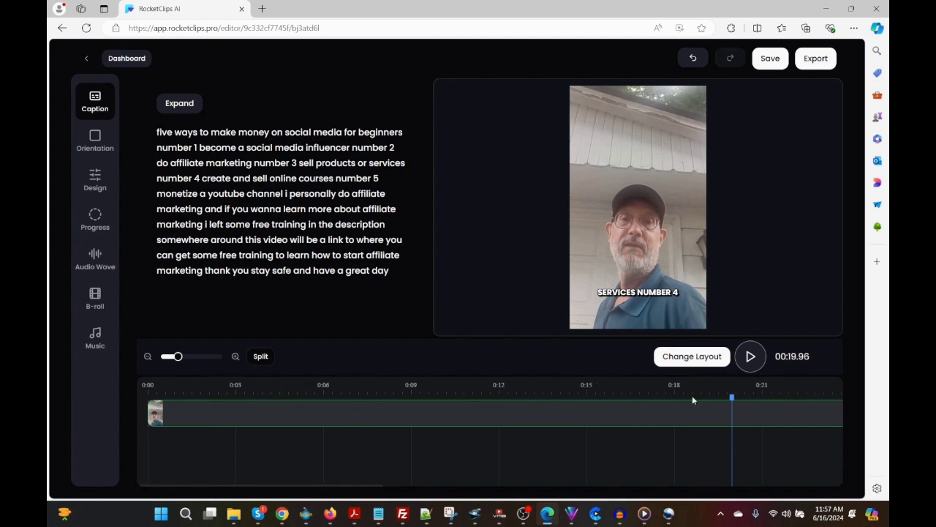
{"action": "left_click_drag", "start_coordinate": [731, 397], "coordinate": [148, 397]}
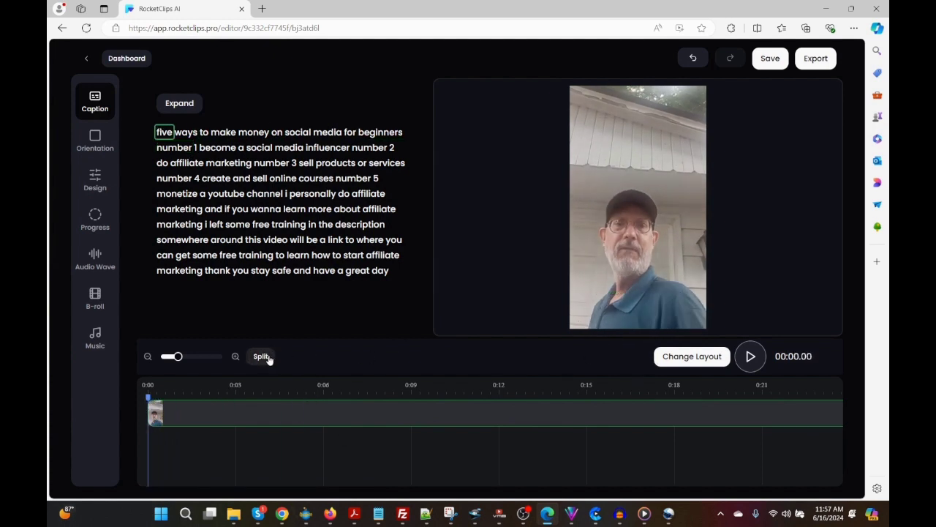
{"action": "left_click", "coordinate": [751, 357]}
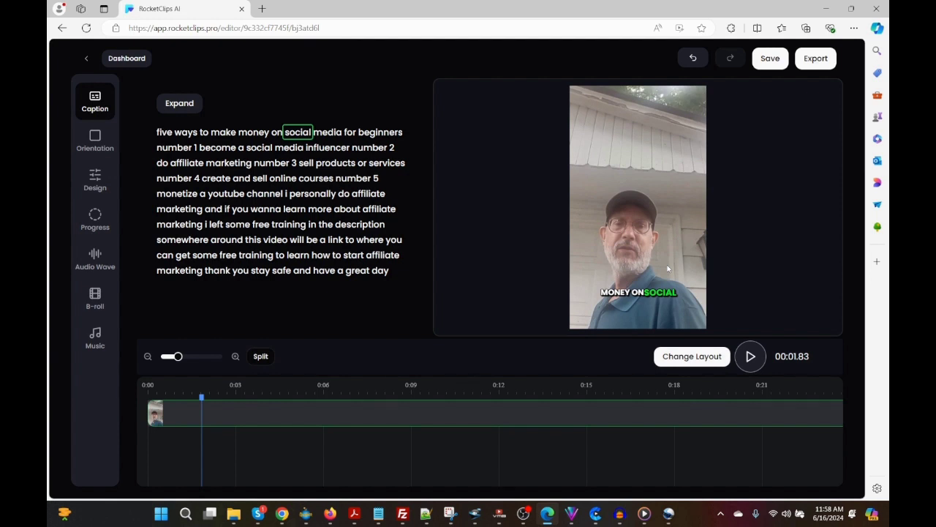
- Export the re-edited clip and return to the clips page while it renders
{"action": "left_click", "coordinate": [816, 61]}
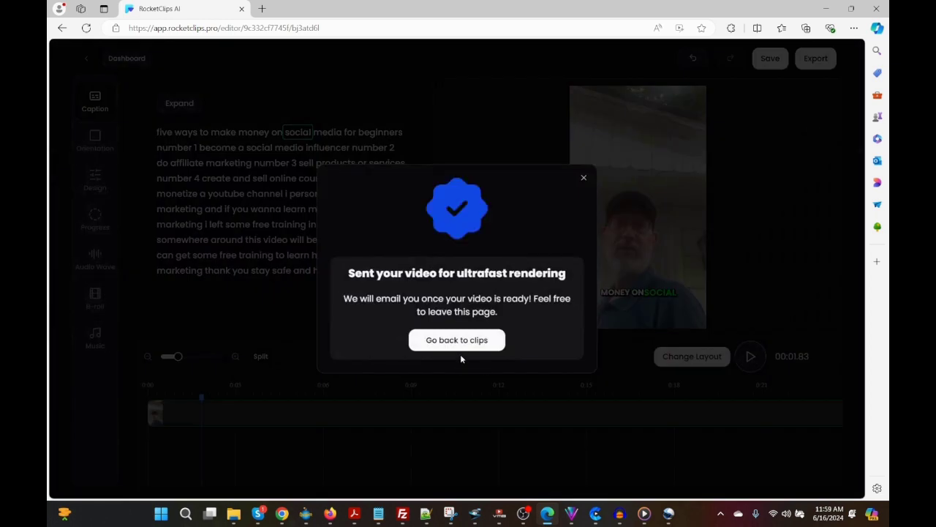
{"action": "left_click", "coordinate": [466, 347]}
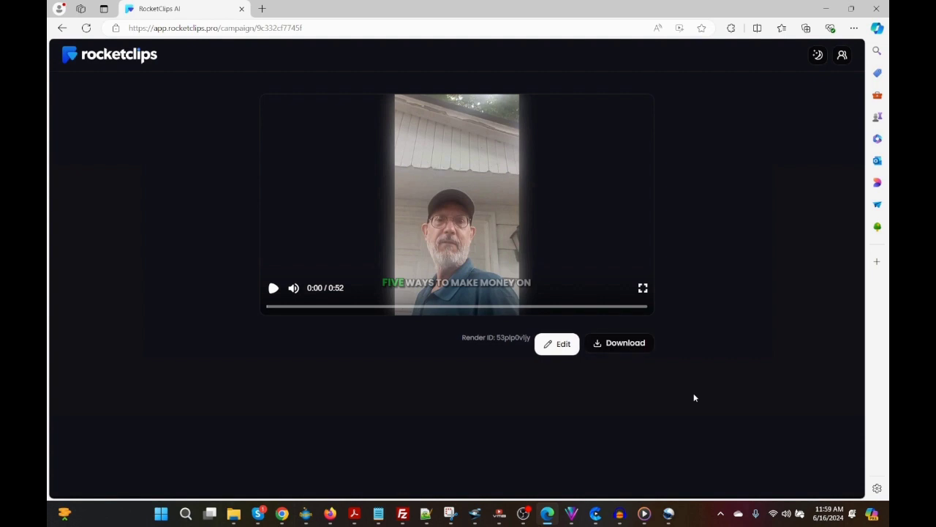
- Download the rendered clip as bj3atd6l.mp4 and show it in its Downloads folder
{"action": "left_click", "coordinate": [627, 343]}
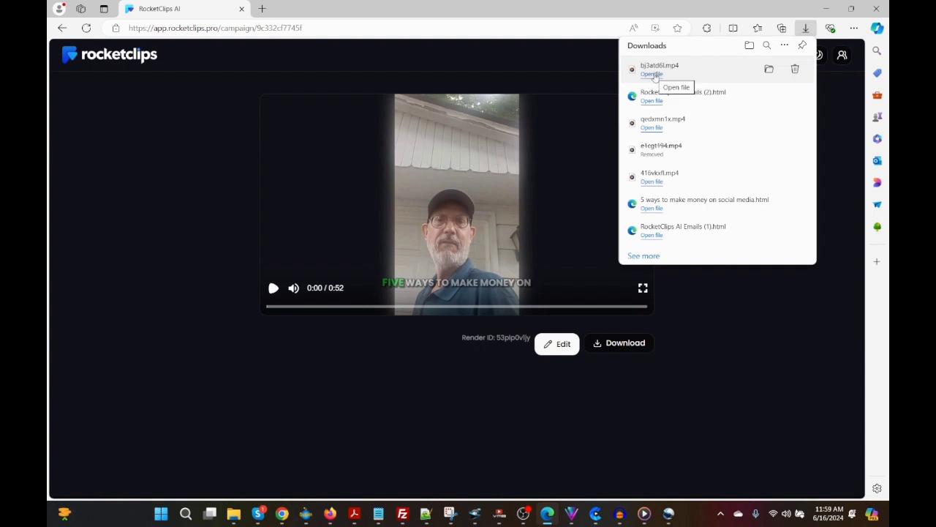
{"action": "left_click", "coordinate": [768, 70]}
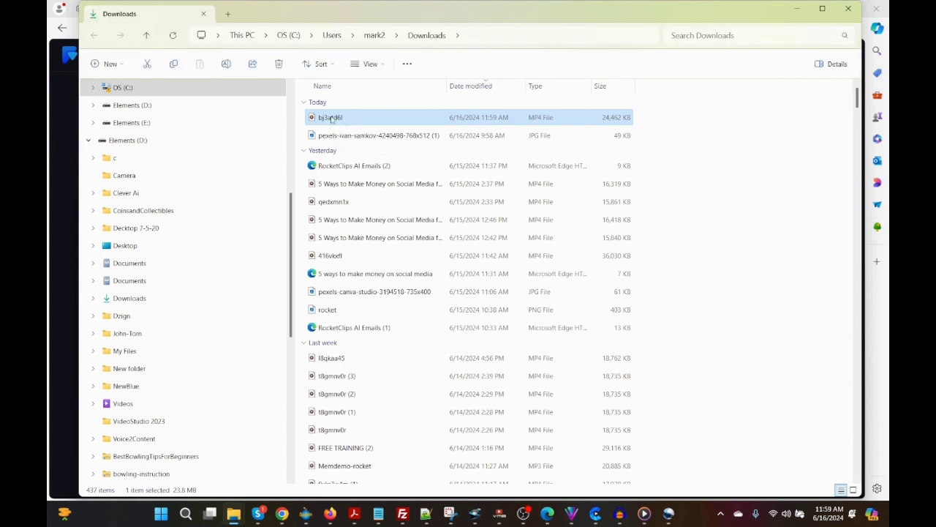
- Play bj3atd6l maximized in Windows Media Player, then minimize the player after playback
{"action": "double_click", "coordinate": [352, 120]}
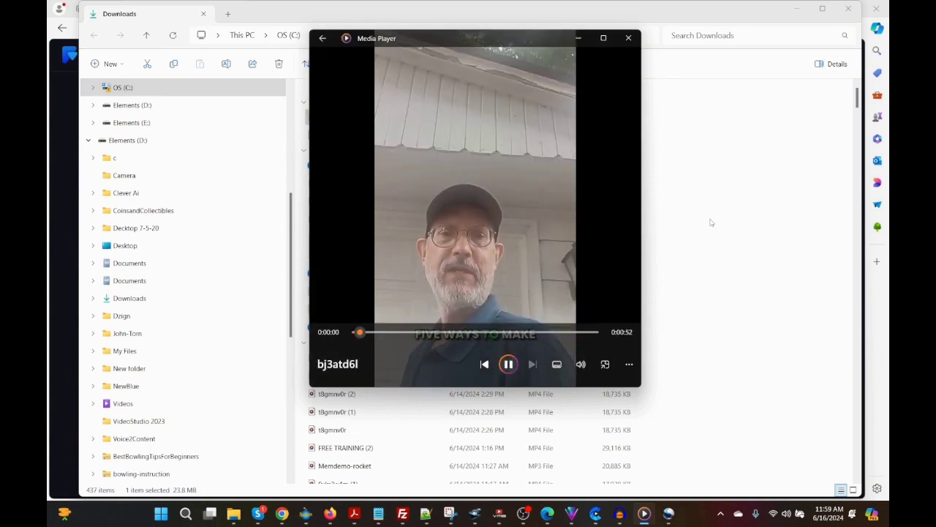
{"action": "left_click", "coordinate": [604, 37]}
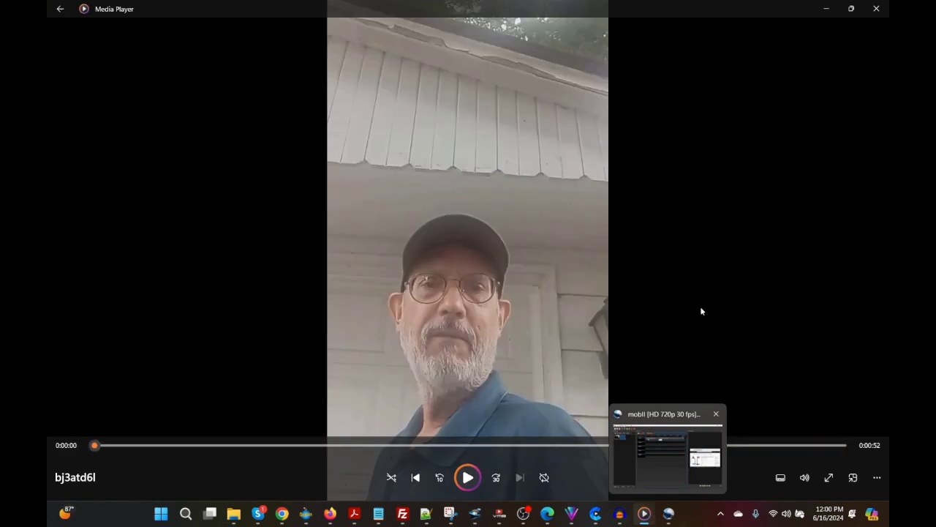
{"action": "left_click", "coordinate": [820, 11]}
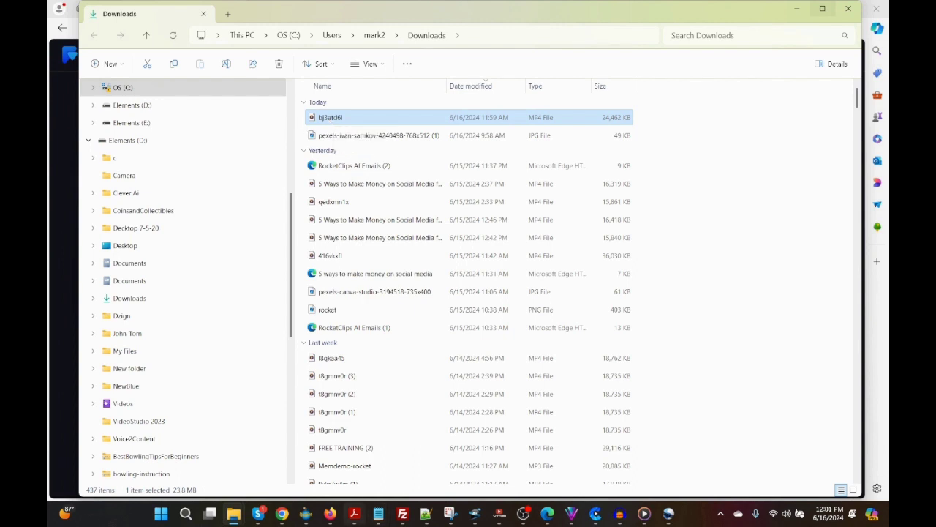
- Open YouTube Studio from the YouTube account menu in a new Chrome tab
{"action": "left_click", "coordinate": [280, 516]}
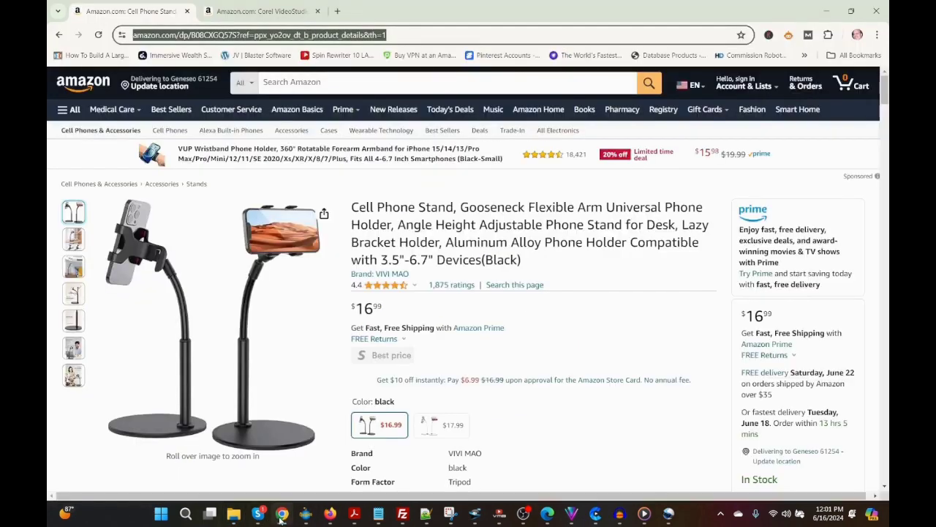
{"action": "left_click", "coordinate": [338, 11]}
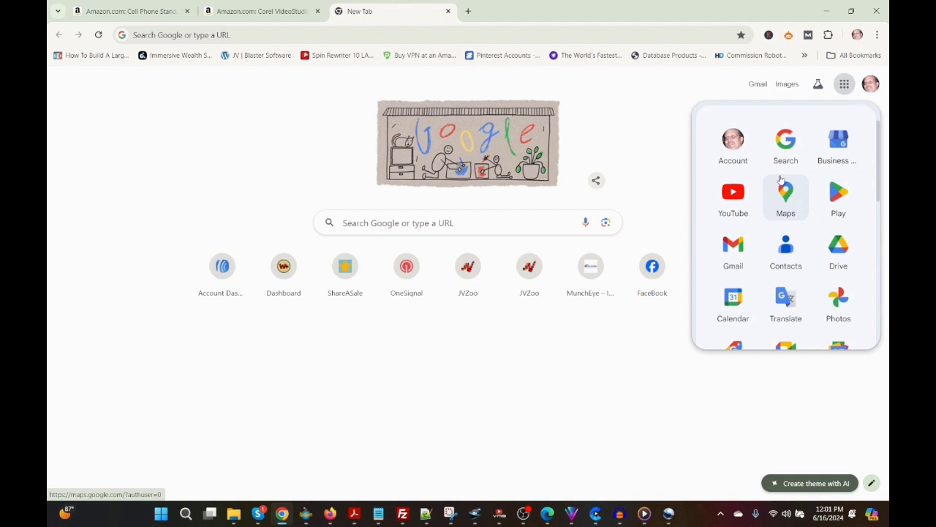
{"action": "left_click", "coordinate": [733, 196]}
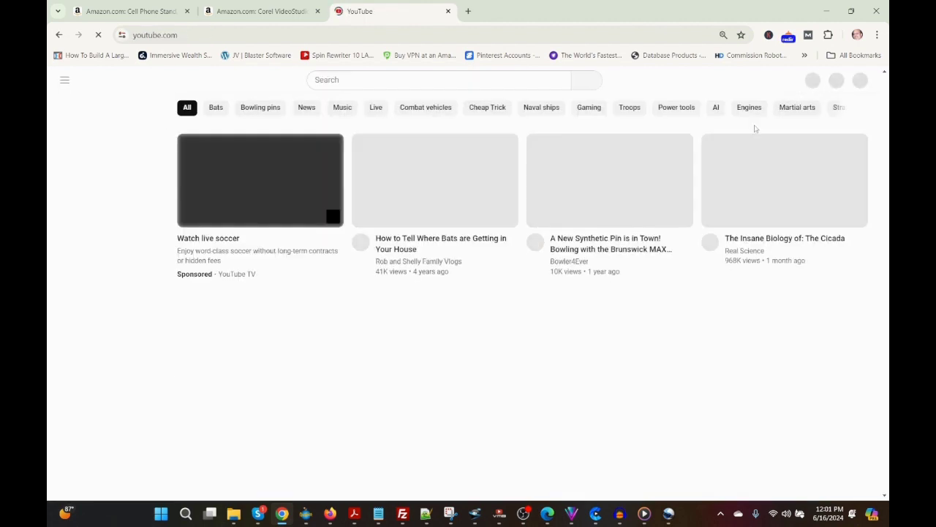
{"action": "left_click", "coordinate": [859, 84]}
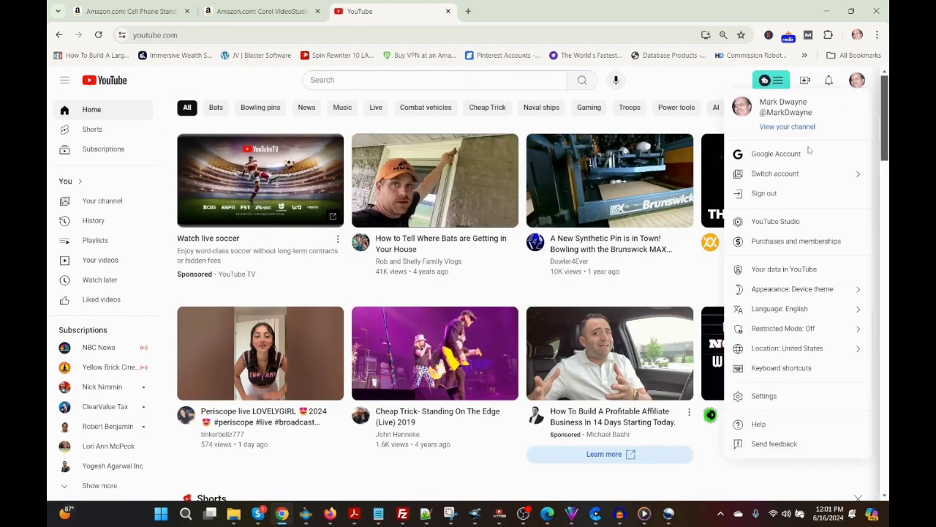
{"action": "left_click", "coordinate": [799, 225]}
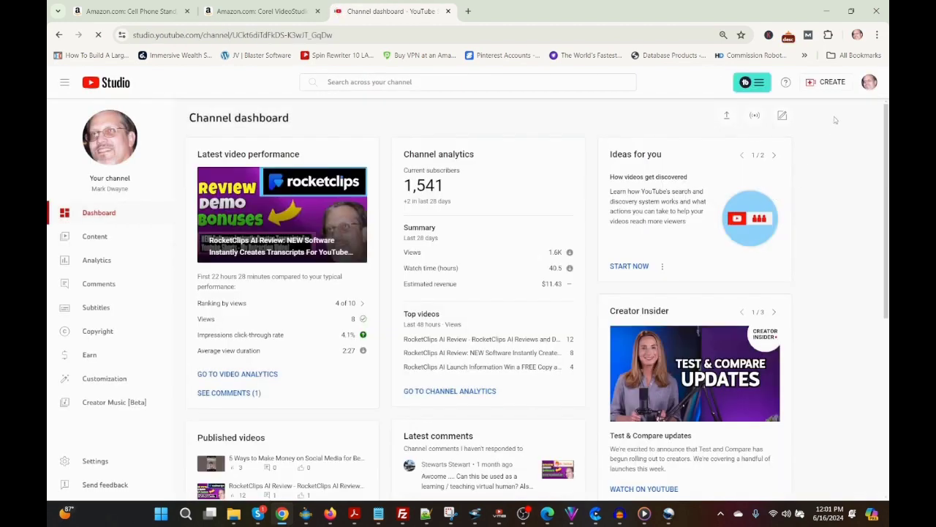
- Upload bj3atd6l from the Downloads folder as a new video
{"action": "left_click", "coordinate": [829, 87]}
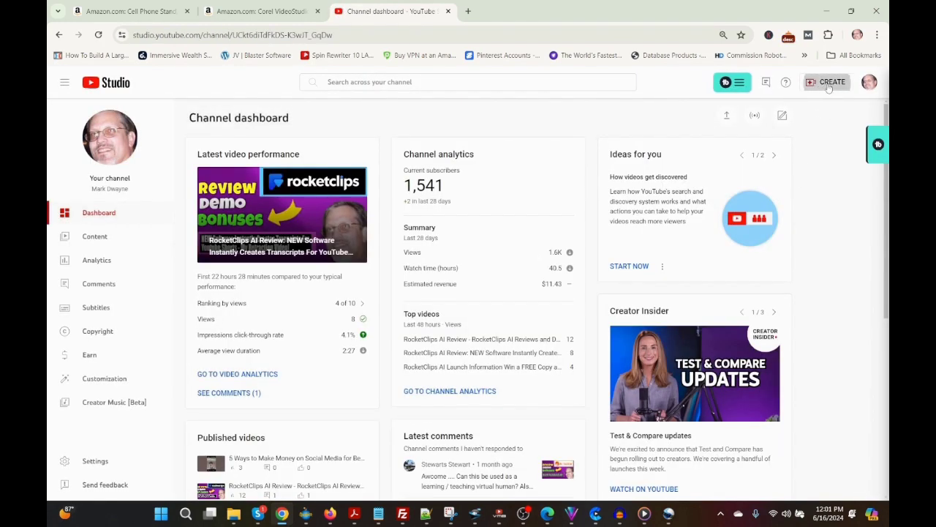
{"action": "left_click", "coordinate": [823, 104]}
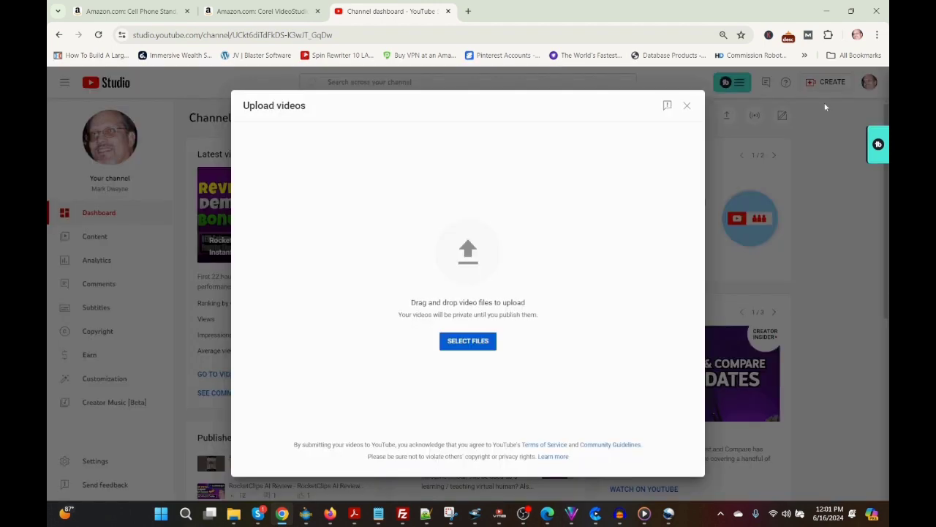
{"action": "left_click", "coordinate": [471, 341]}
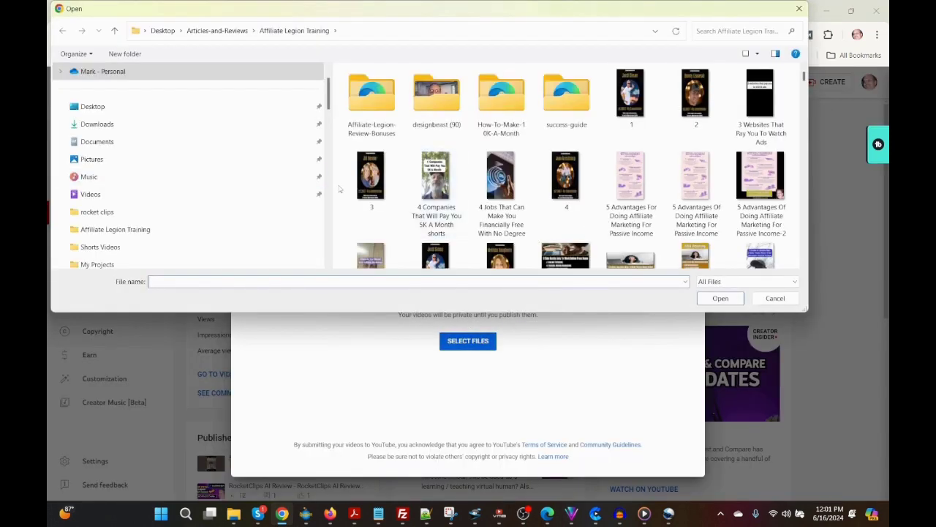
{"action": "left_click", "coordinate": [99, 124]}
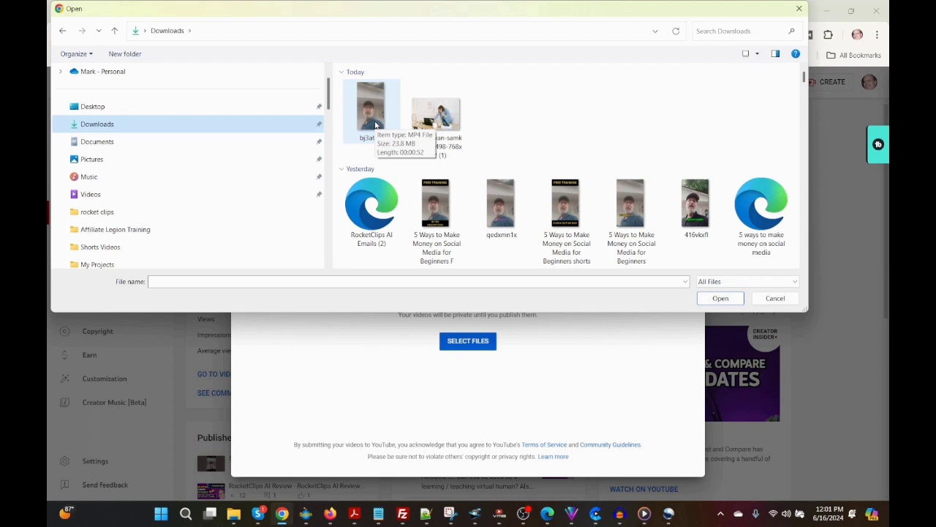
{"action": "left_click", "coordinate": [375, 126]}
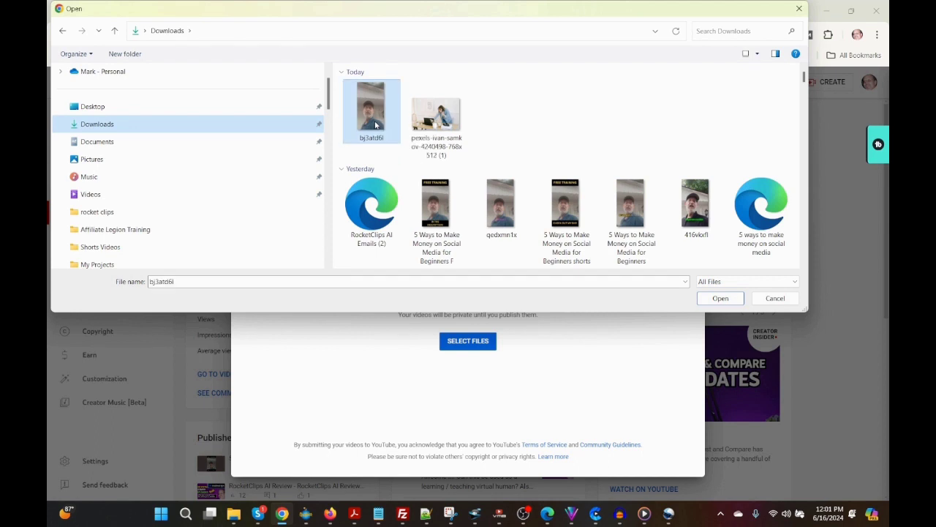
{"action": "left_click", "coordinate": [721, 299]}
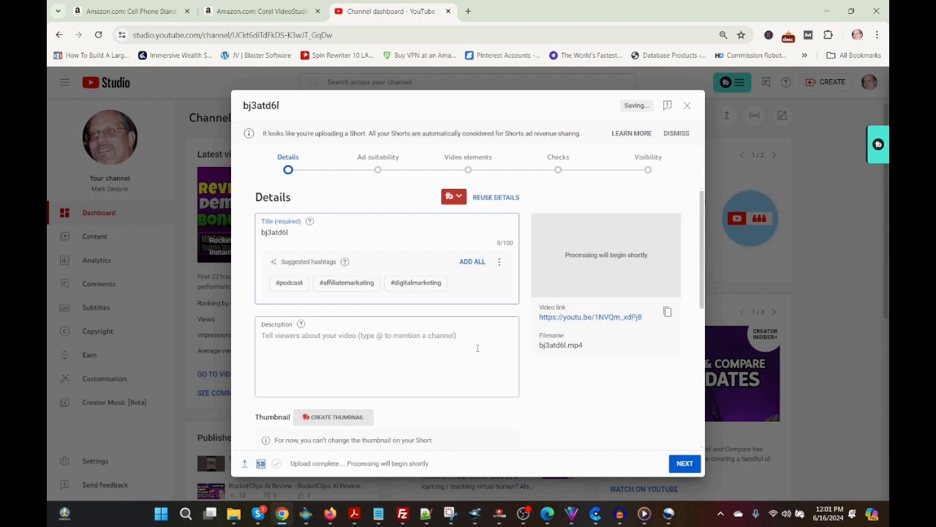
- Expand the extra details, choose Howto & Style as the category, and continue to Ad suitability
{"action": "scroll", "coordinate": [481, 348], "scroll_direction": "down", "scroll_amount": 4}
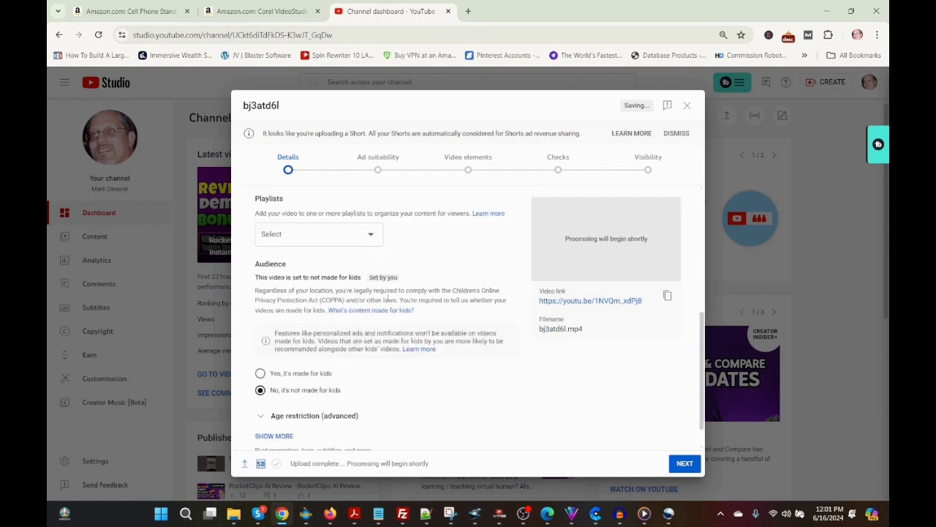
{"action": "scroll", "coordinate": [479, 359], "scroll_direction": "down", "scroll_amount": 1}
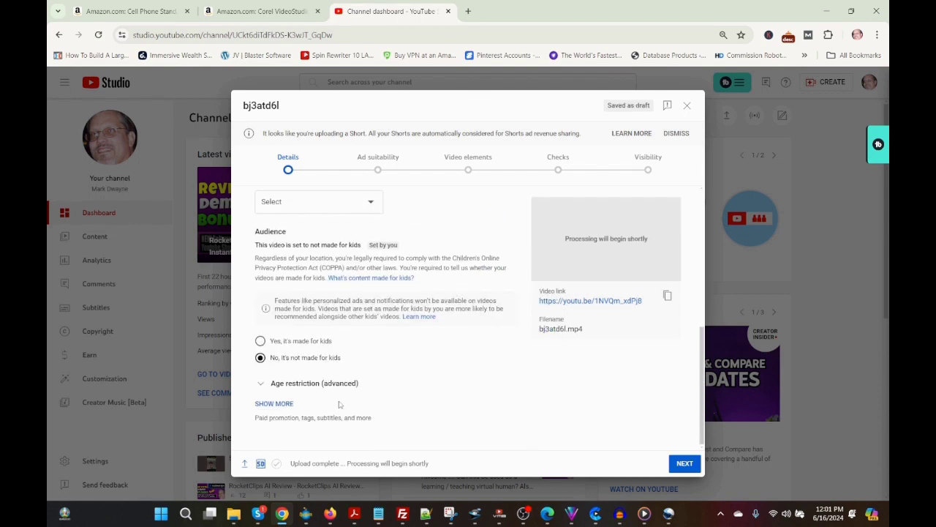
{"action": "left_click", "coordinate": [275, 404]}
{"action": "scroll", "coordinate": [457, 327], "scroll_direction": "down", "scroll_amount": 2}
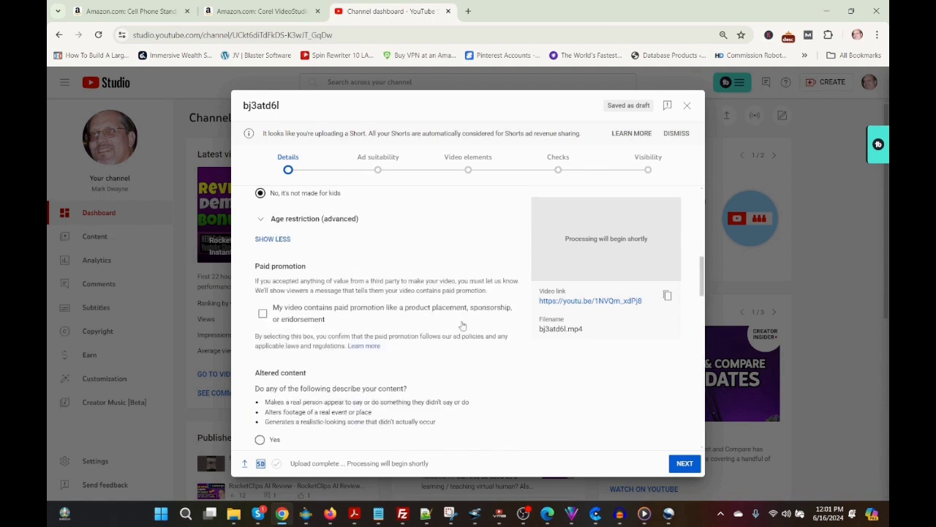
{"action": "scroll", "coordinate": [462, 324], "scroll_direction": "down", "scroll_amount": 1}
{"action": "scroll", "coordinate": [462, 324], "scroll_direction": "down", "scroll_amount": 7}
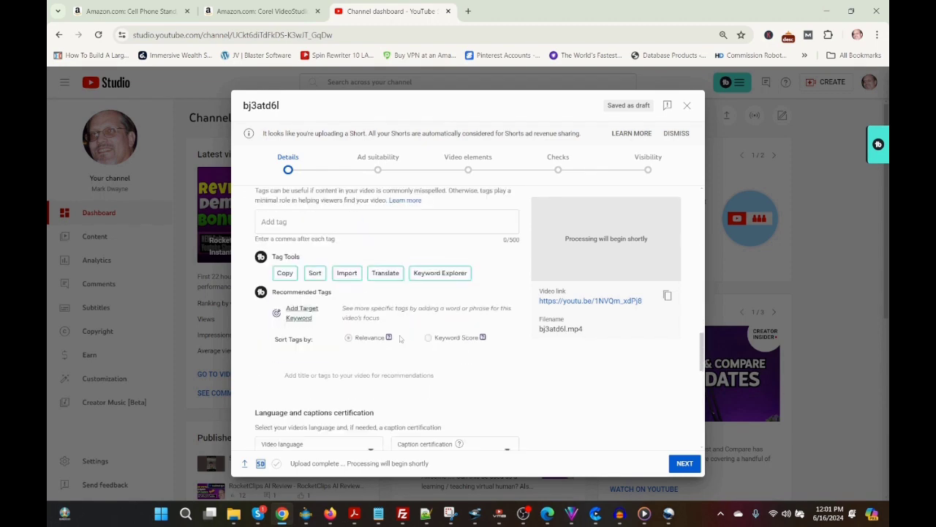
{"action": "scroll", "coordinate": [410, 344], "scroll_direction": "down", "scroll_amount": 5}
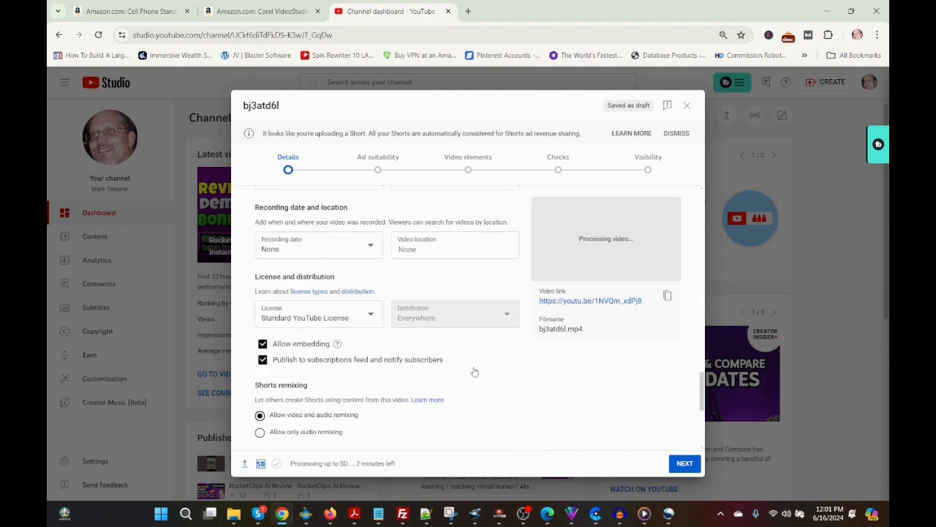
{"action": "scroll", "coordinate": [474, 372], "scroll_direction": "down", "scroll_amount": 2}
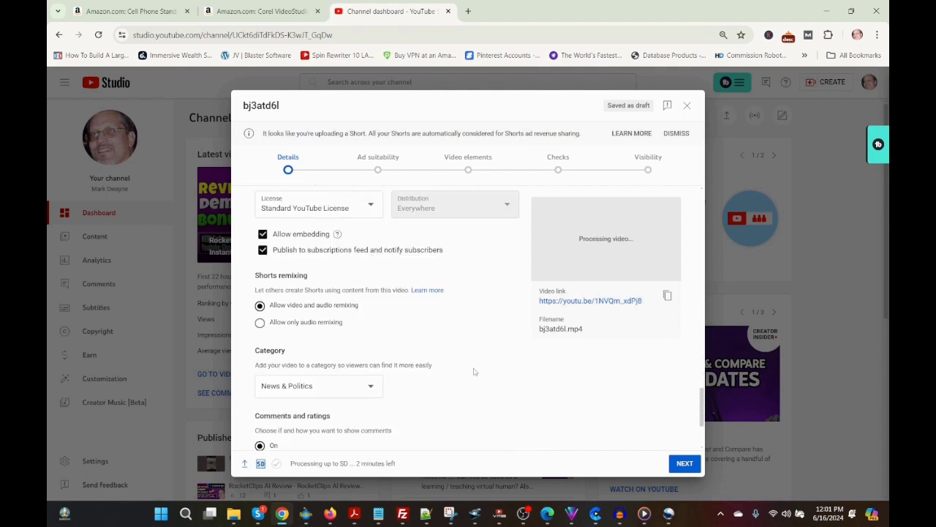
{"action": "left_click", "coordinate": [295, 392]}
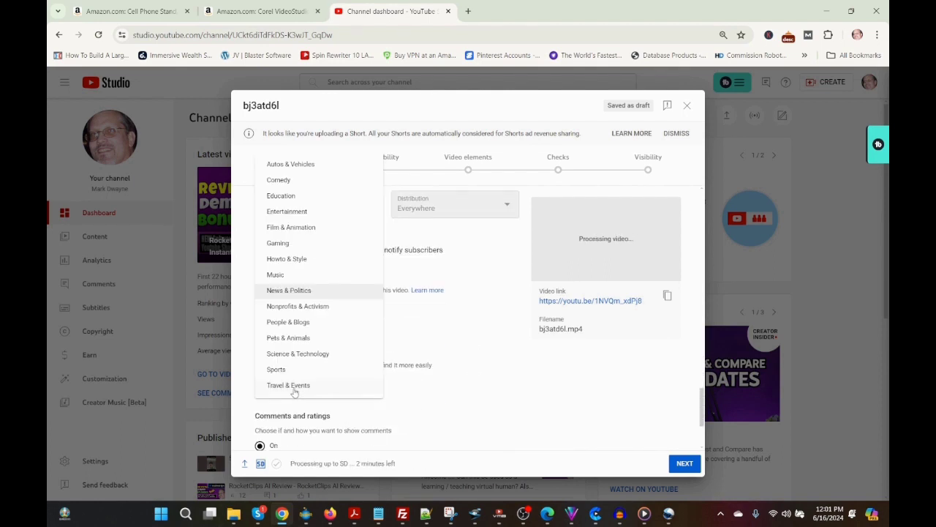
{"action": "left_click", "coordinate": [287, 259]}
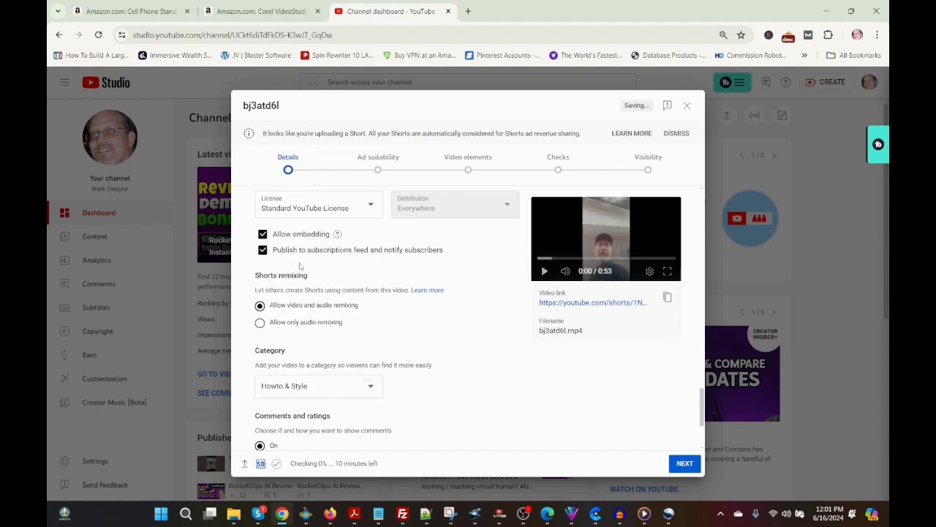
{"action": "left_click", "coordinate": [680, 466]}
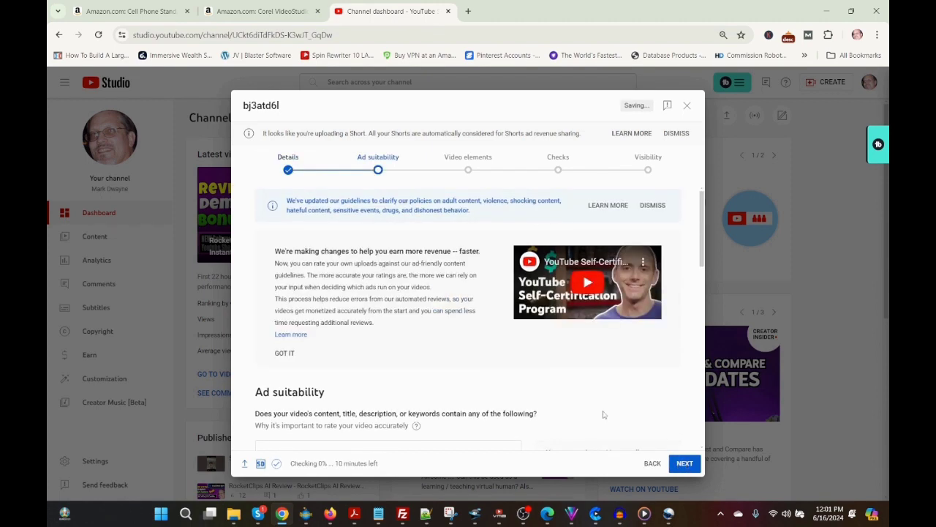
- Tick None of the above, submit the safe-for-ads rating, and continue to Video elements
{"action": "scroll", "coordinate": [373, 359], "scroll_direction": "down", "scroll_amount": 10}
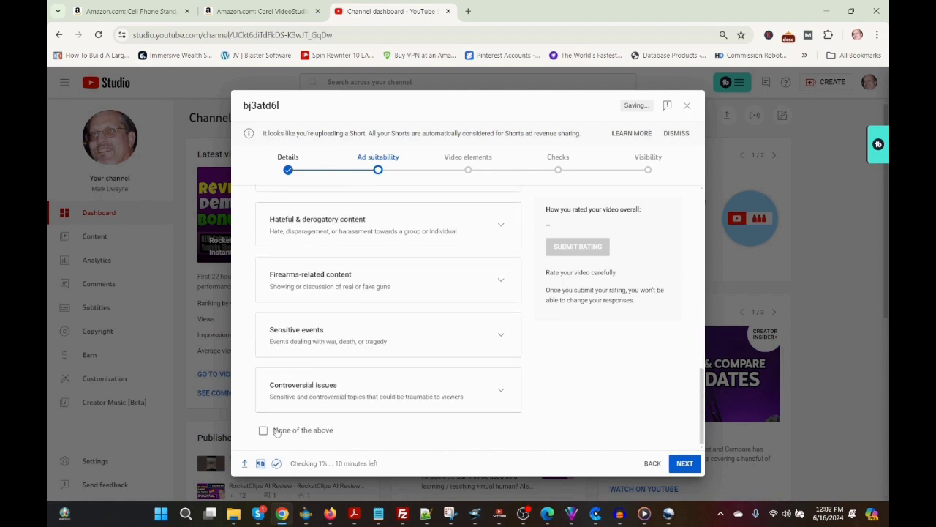
{"action": "left_click", "coordinate": [277, 432]}
{"action": "left_click", "coordinate": [585, 240]}
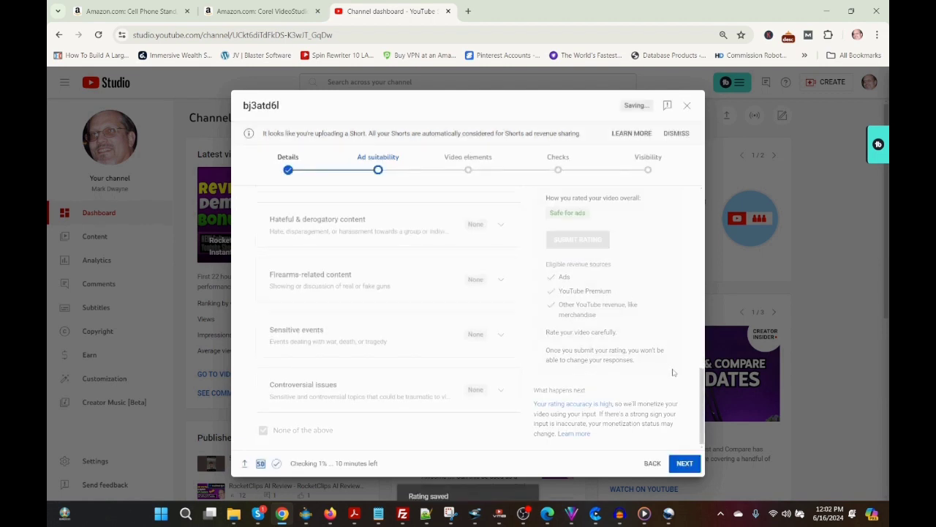
{"action": "left_click", "coordinate": [684, 465]}
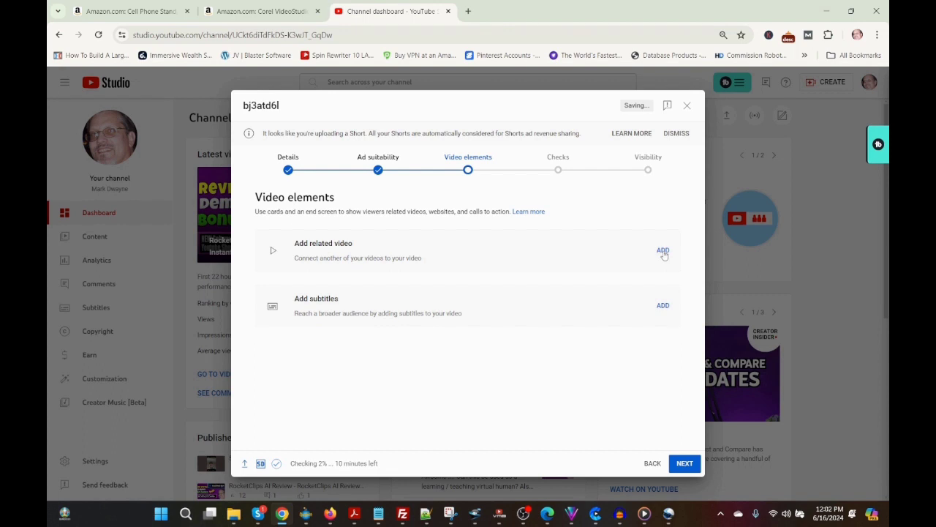
- Link the How to Grow Your Audience video as the Short's related video
{"action": "left_click", "coordinate": [662, 251]}
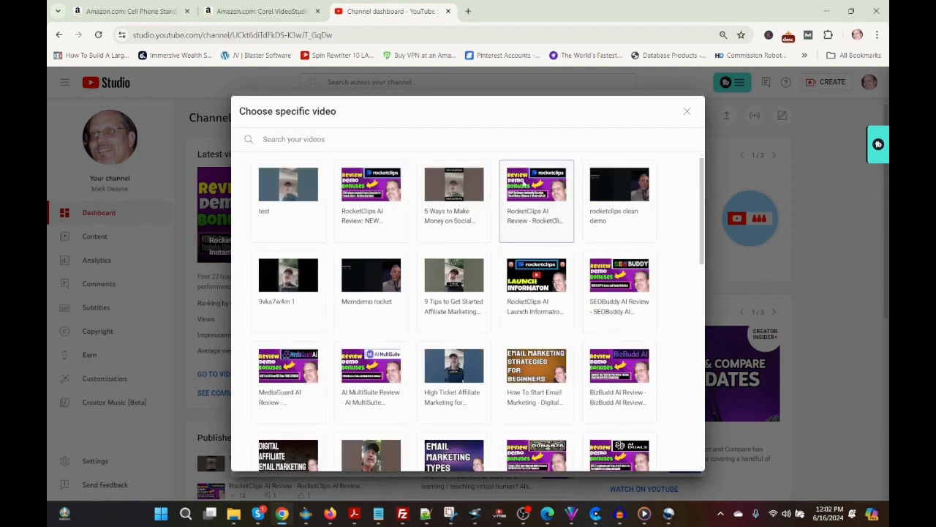
{"action": "scroll", "coordinate": [559, 360], "scroll_direction": "down", "scroll_amount": 1}
{"action": "scroll", "coordinate": [559, 360], "scroll_direction": "down", "scroll_amount": 2}
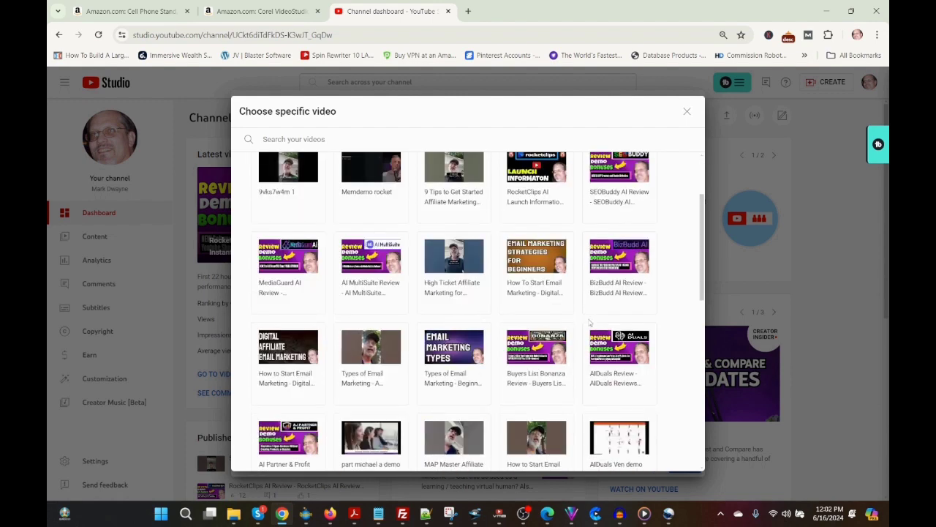
{"action": "scroll", "coordinate": [485, 324], "scroll_direction": "down", "scroll_amount": 2}
{"action": "scroll", "coordinate": [485, 324], "scroll_direction": "down", "scroll_amount": 3}
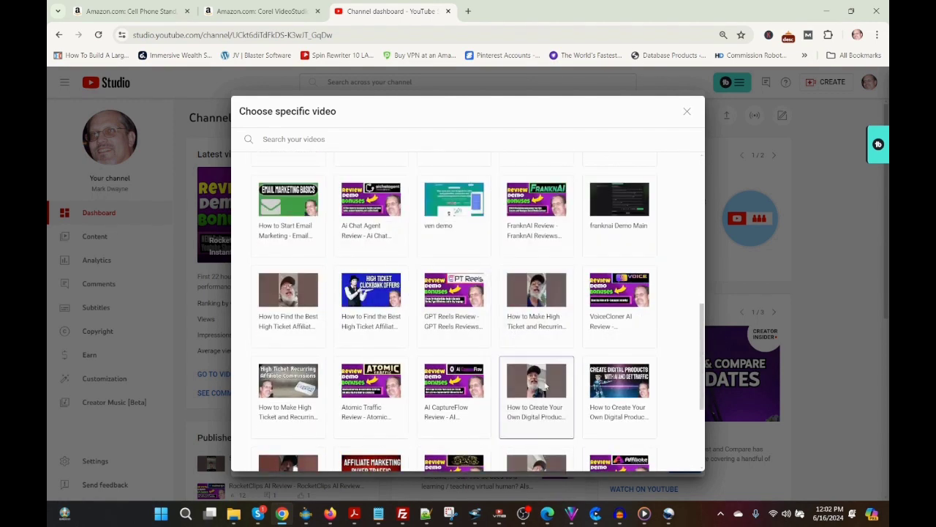
{"action": "scroll", "coordinate": [547, 386], "scroll_direction": "down", "scroll_amount": 1}
{"action": "scroll", "coordinate": [541, 388], "scroll_direction": "down", "scroll_amount": 1}
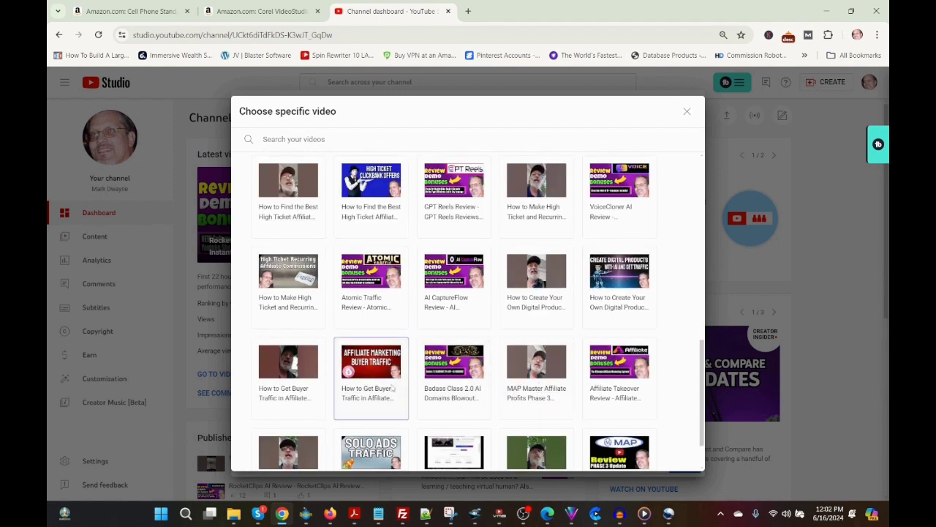
{"action": "scroll", "coordinate": [403, 370], "scroll_direction": "down", "scroll_amount": 1}
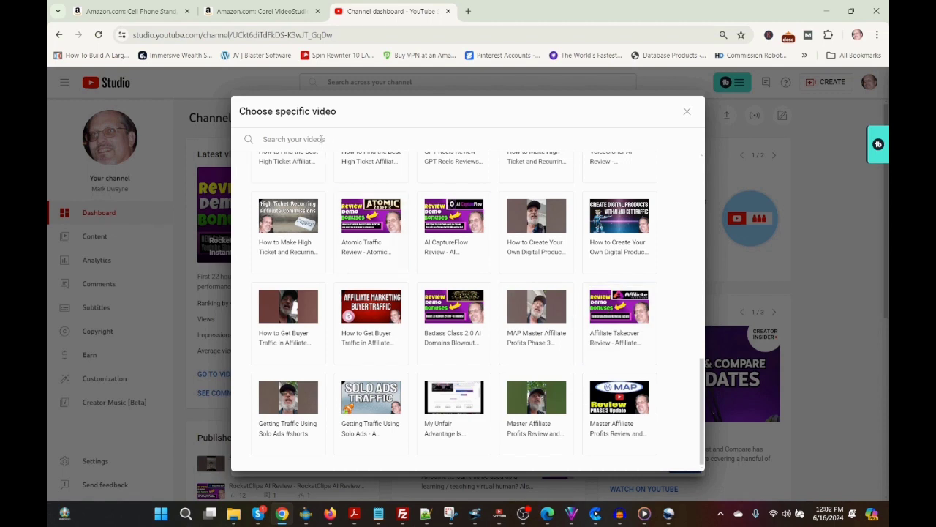
{"action": "type", "text": "fa"}
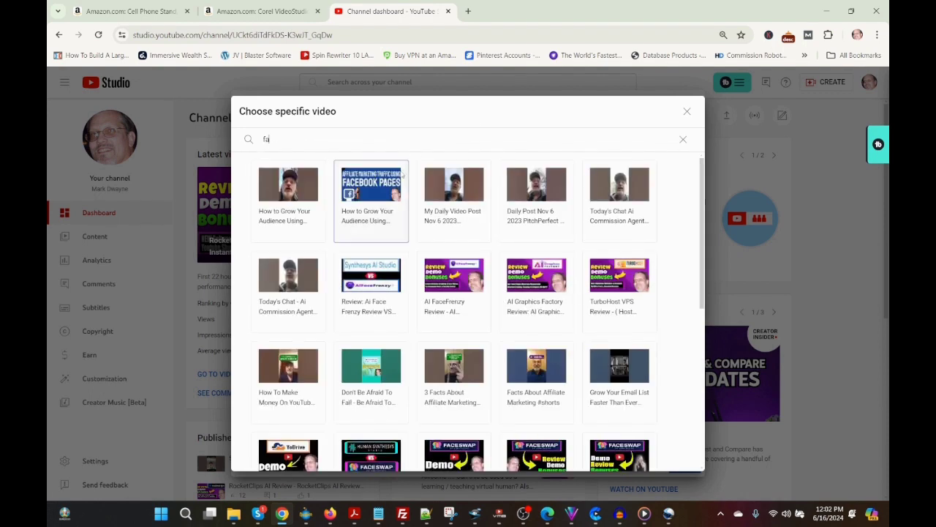
{"action": "left_click", "coordinate": [359, 188]}
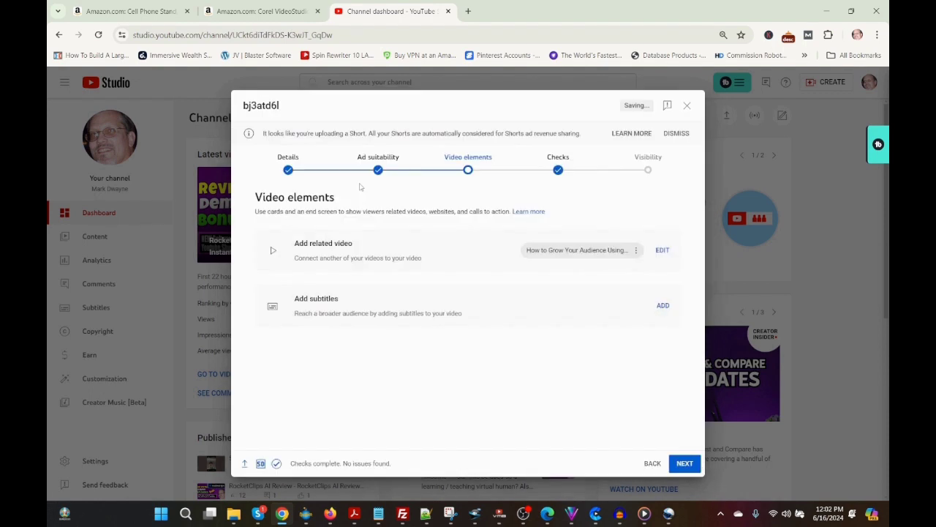
- Skip through Checks and save the Short with Unlisted visibility
{"action": "left_click", "coordinate": [684, 465]}
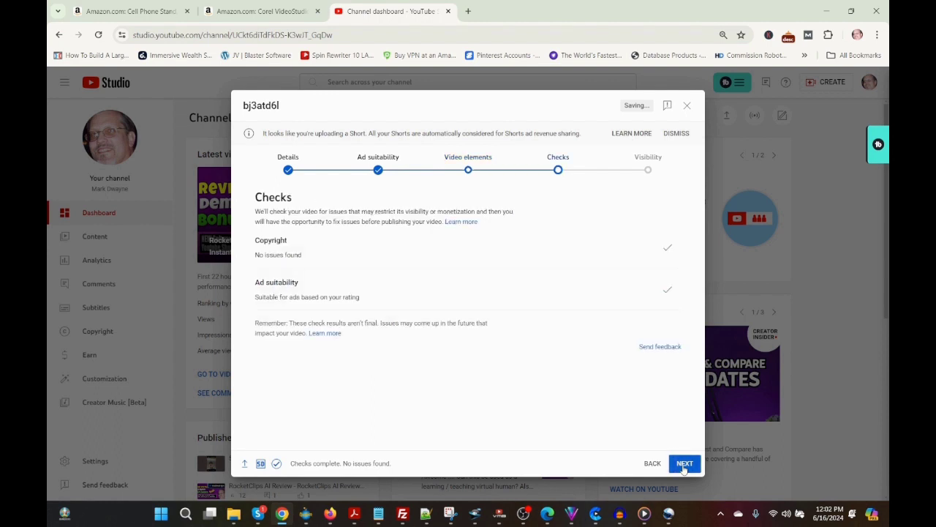
{"action": "left_click", "coordinate": [685, 466]}
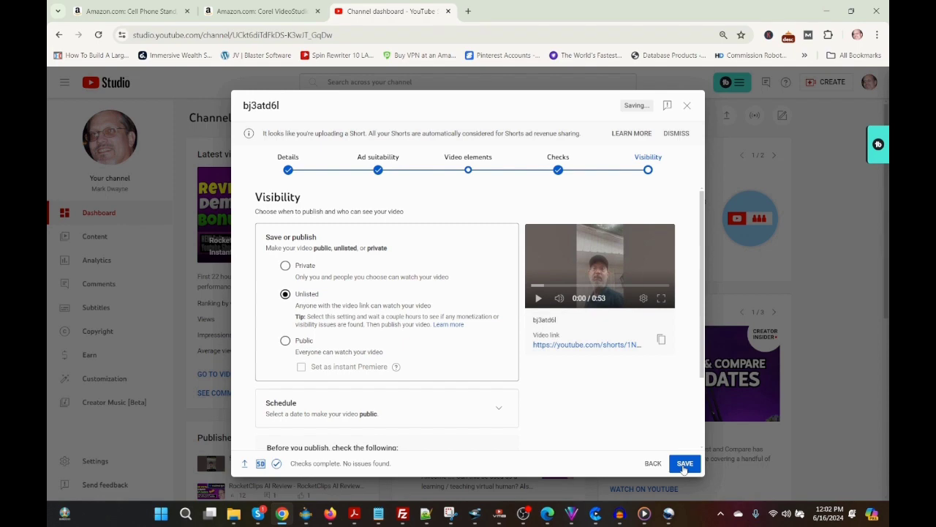
{"action": "left_click", "coordinate": [685, 465]}
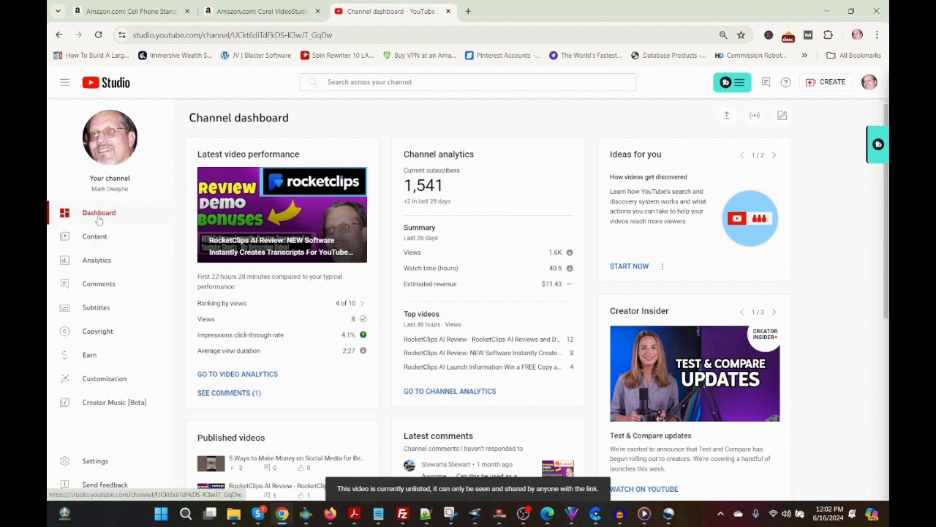
- Open the bj3atd6l Short from Content > Shorts and watch it on YouTube
{"action": "left_click", "coordinate": [97, 239]}
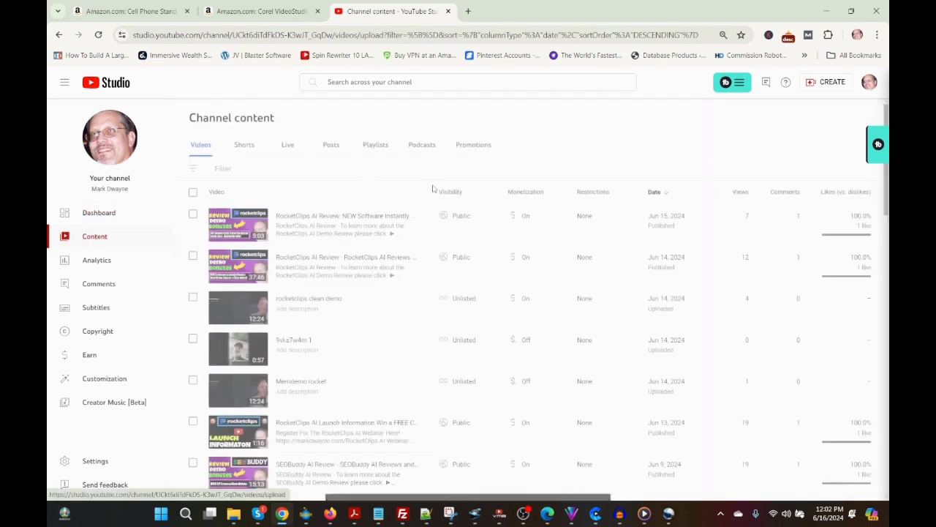
{"action": "left_click", "coordinate": [244, 145]}
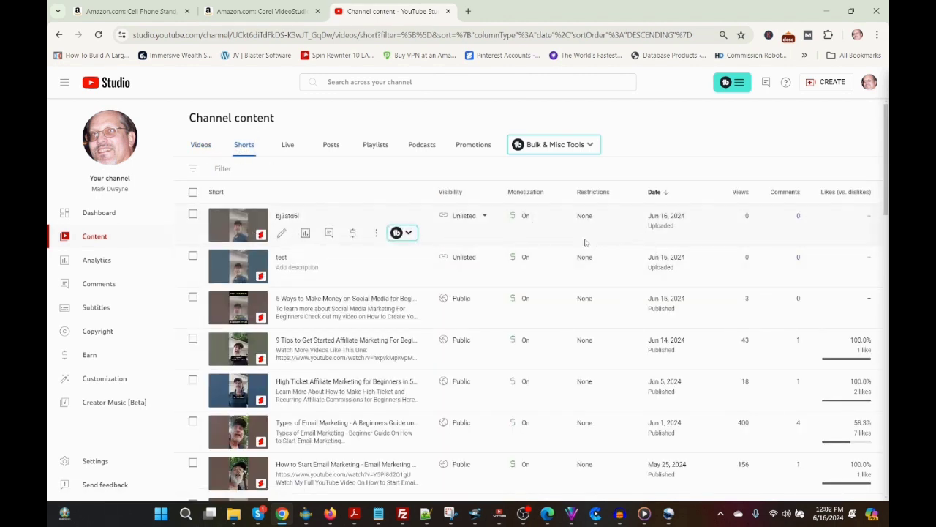
{"action": "left_click", "coordinate": [244, 229]}
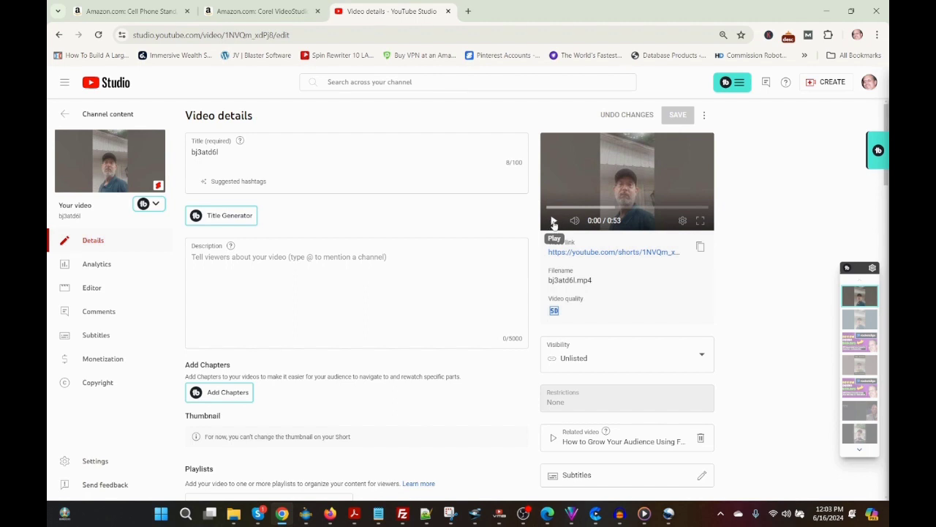
{"action": "left_click", "coordinate": [128, 163]}
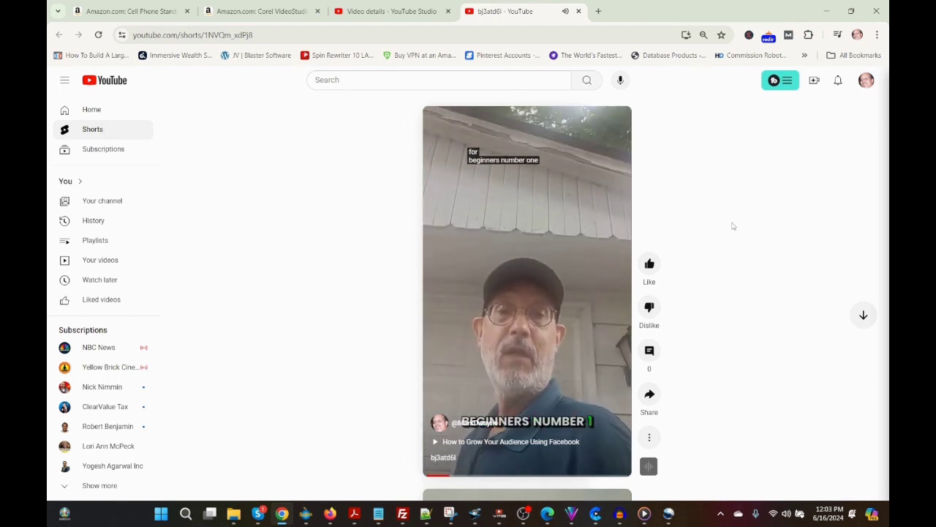
- Pause and resume the Short, leaving it paused at the 'five ways' caption
{"action": "left_click", "coordinate": [545, 278]}
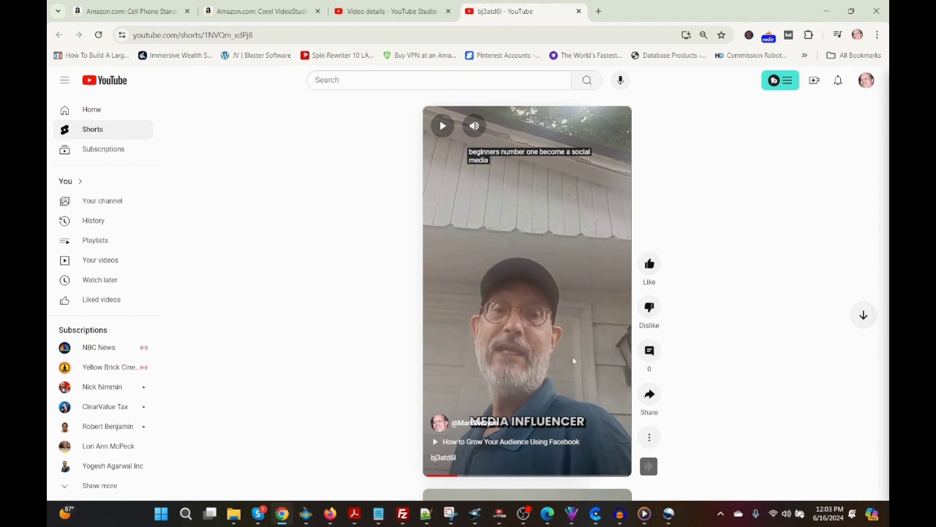
{"action": "left_click", "coordinate": [517, 320]}
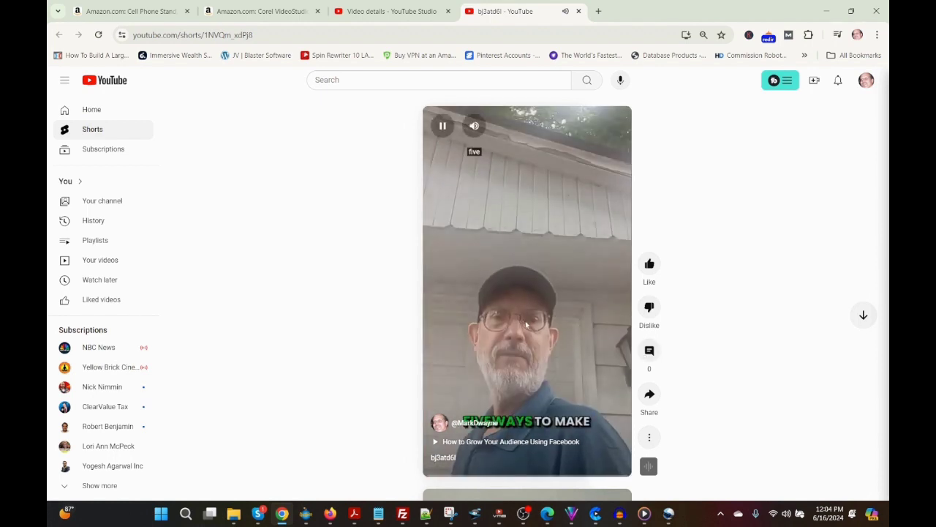
{"action": "left_click", "coordinate": [545, 410]}
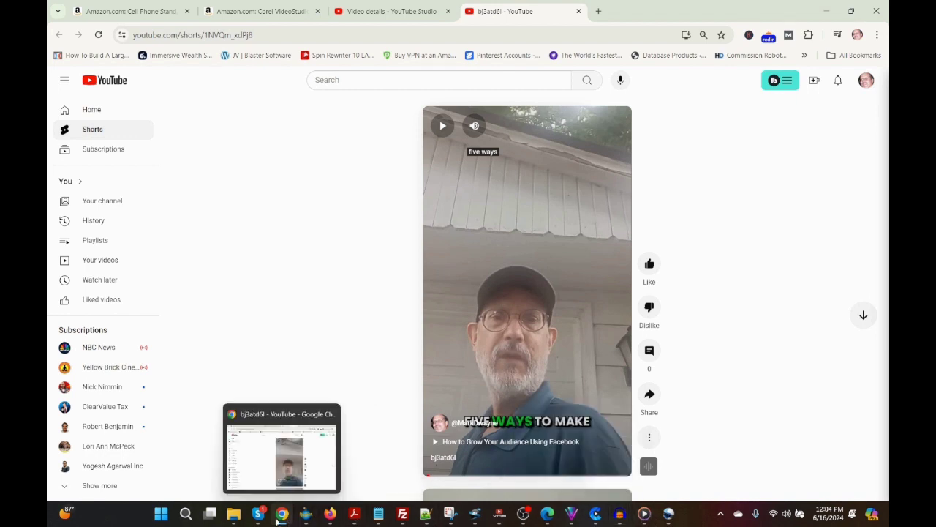
- Open the bj3atd6l clip in the RocketClips editor and show a caption at 00:00.44 in Design
{"action": "left_click", "coordinate": [547, 514]}
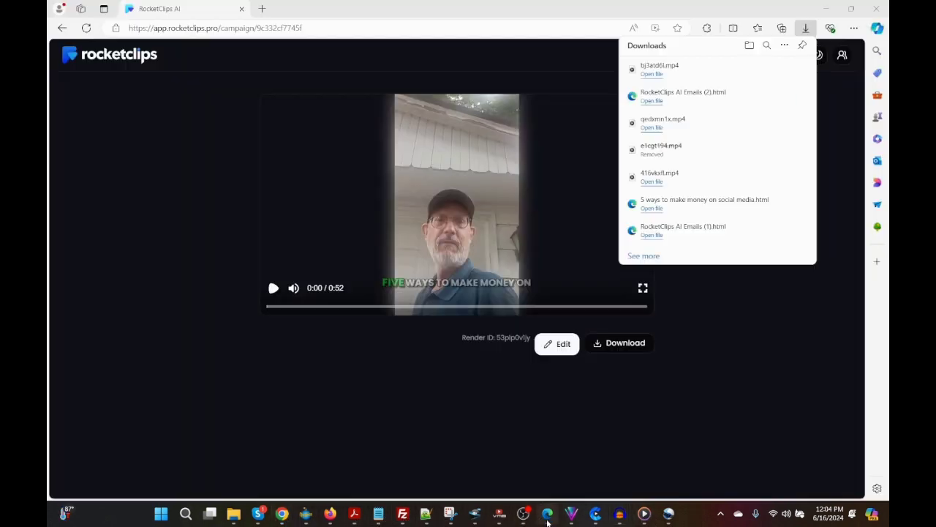
{"action": "left_click", "coordinate": [572, 349]}
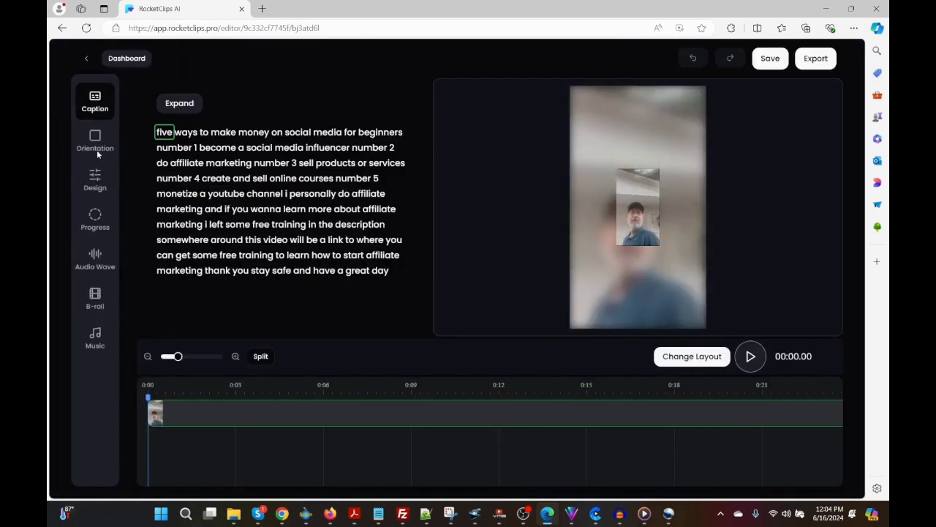
{"action": "left_click", "coordinate": [94, 183]}
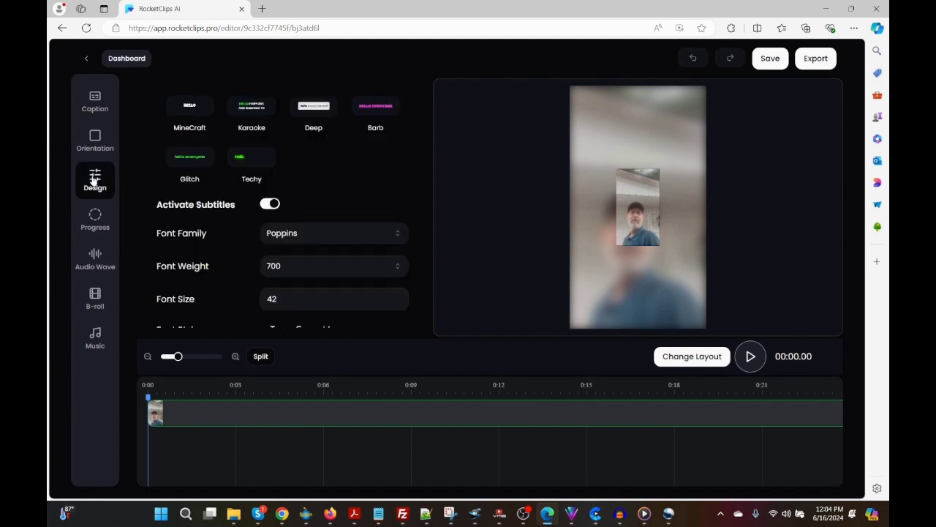
{"action": "scroll", "coordinate": [381, 225], "scroll_direction": "down", "scroll_amount": 1}
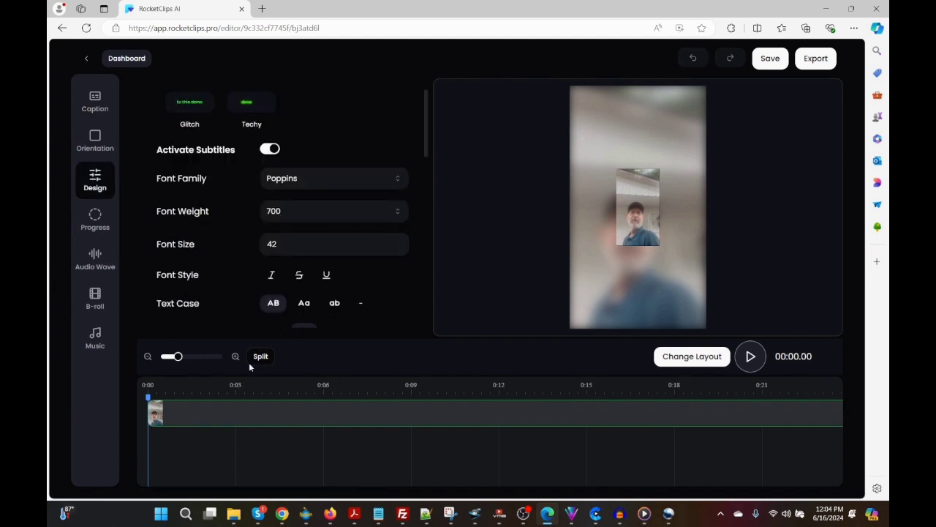
{"action": "scroll", "coordinate": [298, 306], "scroll_direction": "down", "scroll_amount": 3}
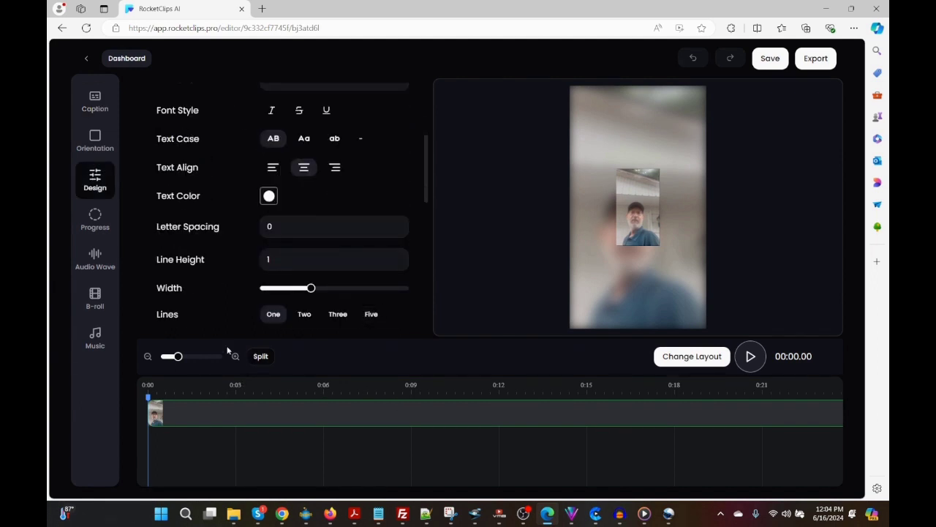
{"action": "left_click_drag", "start_coordinate": [151, 397], "coordinate": [161, 399]}
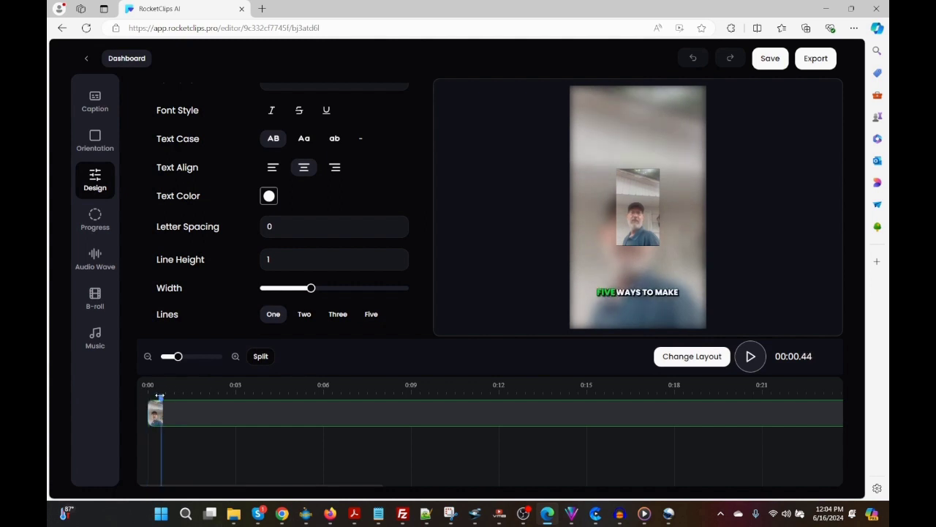
- Change the layout so the inset video stretches to fill the full vertical frame
{"action": "left_click", "coordinate": [692, 357]}
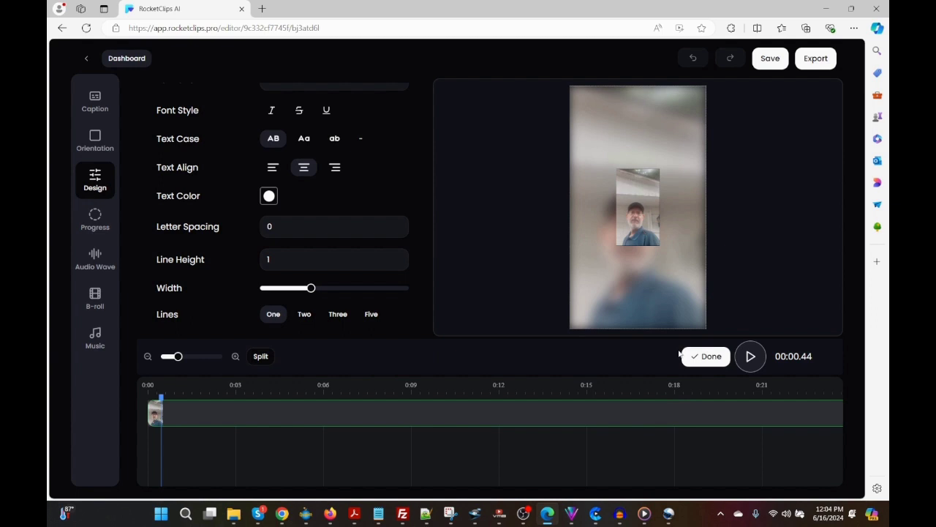
{"action": "left_click", "coordinate": [703, 361]}
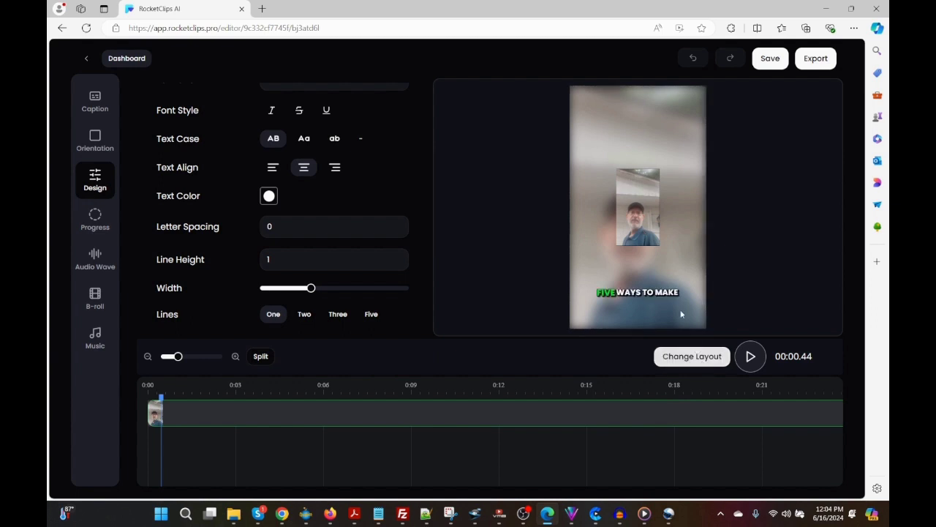
{"action": "left_click", "coordinate": [690, 363]}
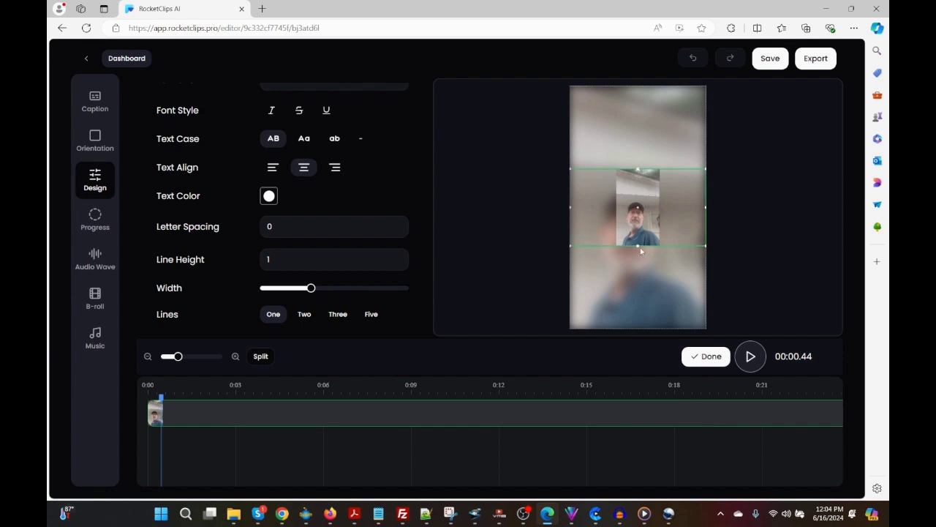
{"action": "left_click_drag", "start_coordinate": [636, 246], "coordinate": [644, 330]}
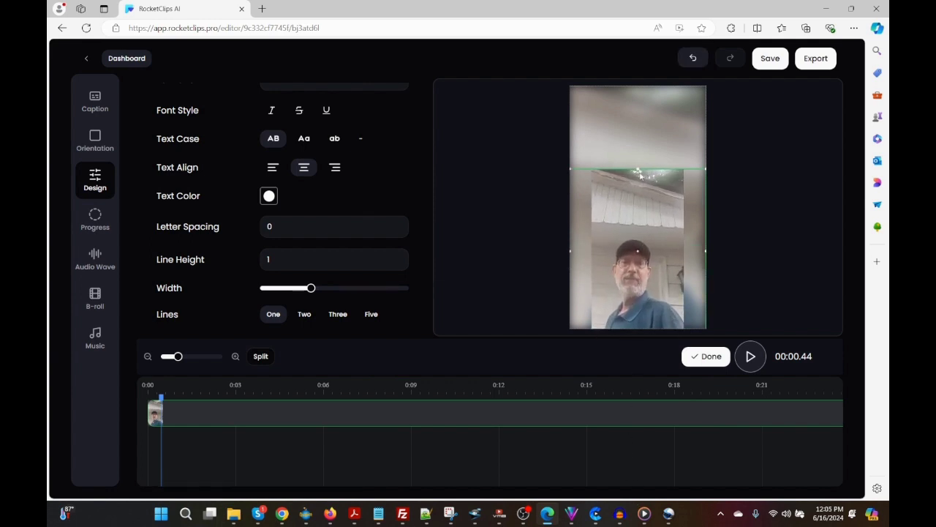
{"action": "left_click_drag", "start_coordinate": [637, 169], "coordinate": [641, 80]}
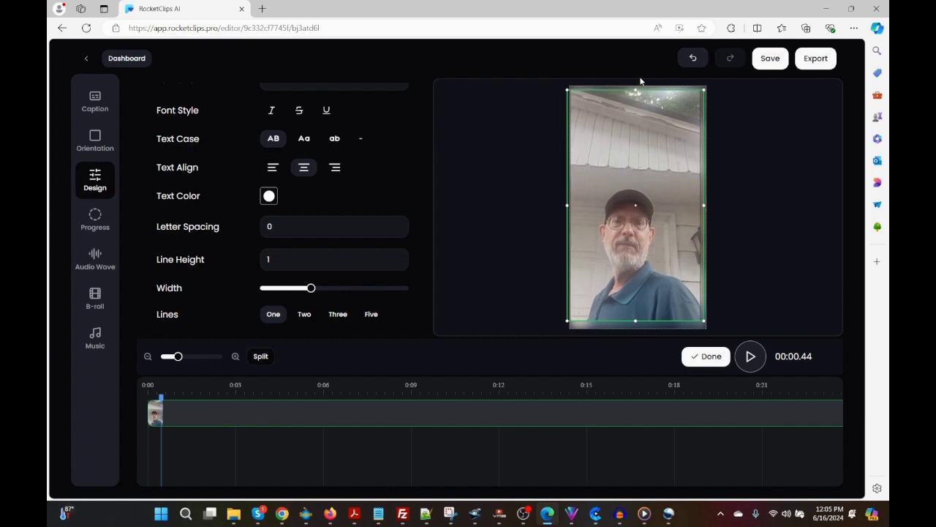
{"action": "left_click_drag", "start_coordinate": [636, 320], "coordinate": [637, 331]}
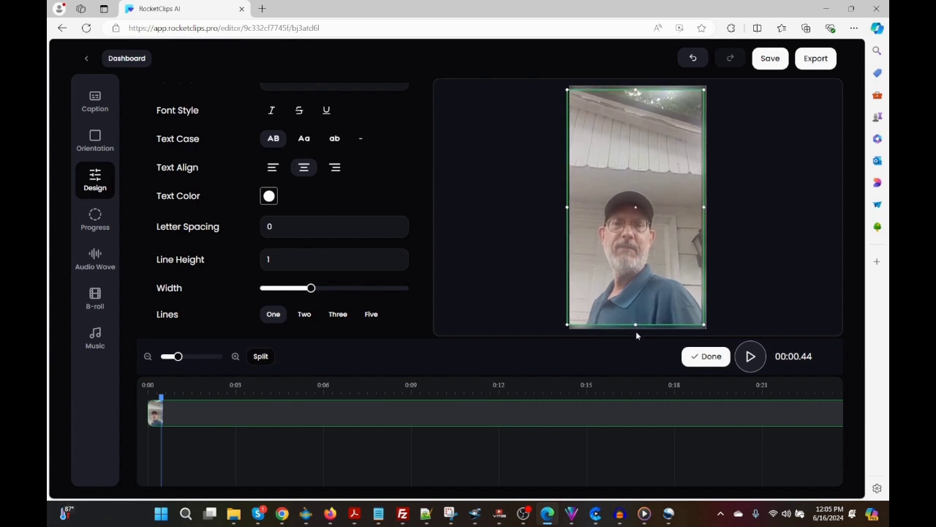
{"action": "left_click_drag", "start_coordinate": [566, 211], "coordinate": [563, 211]}
{"action": "left_click_drag", "start_coordinate": [704, 209], "coordinate": [709, 210]}
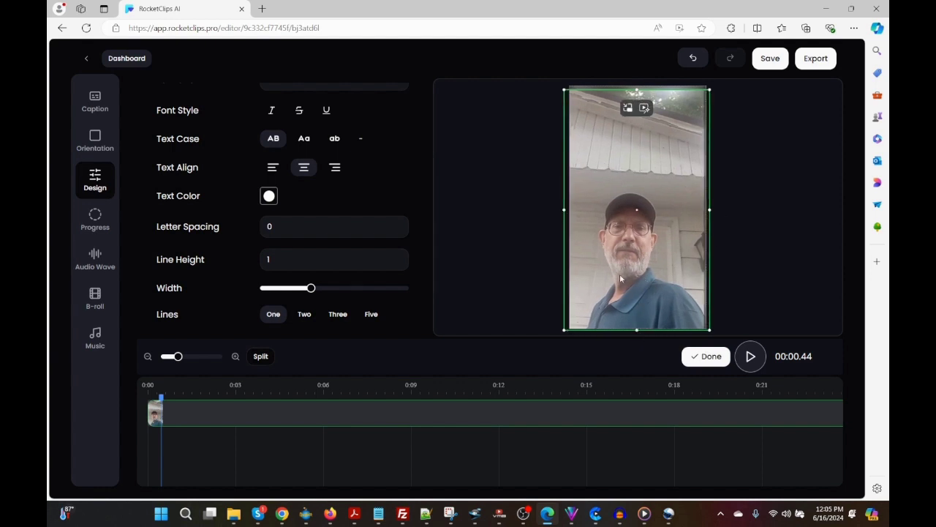
{"action": "left_click", "coordinate": [706, 357]}
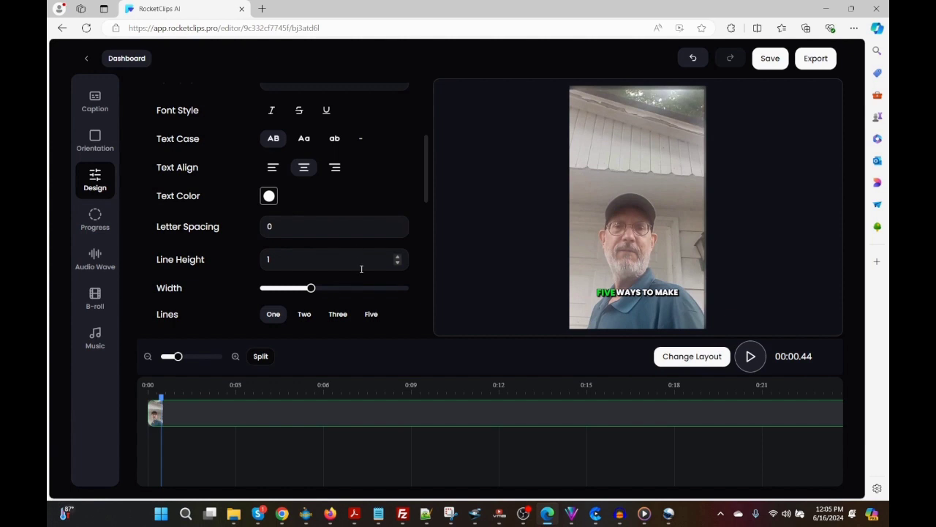
- Raise the captions to Y Position -13, keeping line height at 1
{"action": "scroll", "coordinate": [370, 276], "scroll_direction": "down", "scroll_amount": 1}
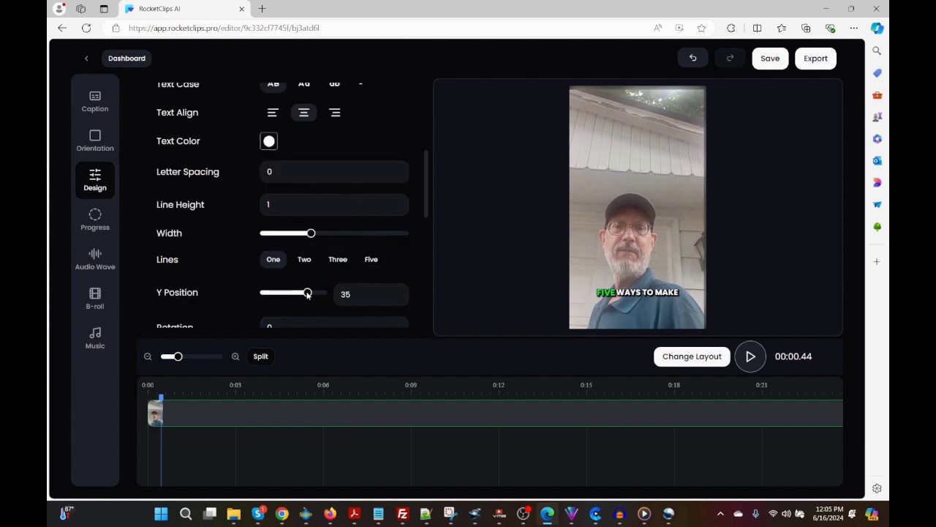
{"action": "left_click_drag", "start_coordinate": [307, 292], "coordinate": [289, 299]}
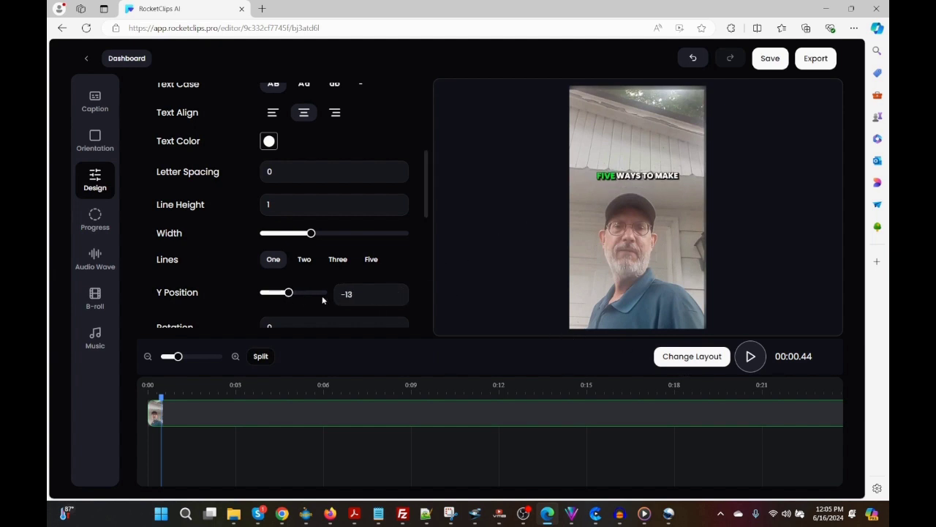
{"action": "left_click", "coordinate": [398, 204]}
{"action": "left_click", "coordinate": [397, 209]}
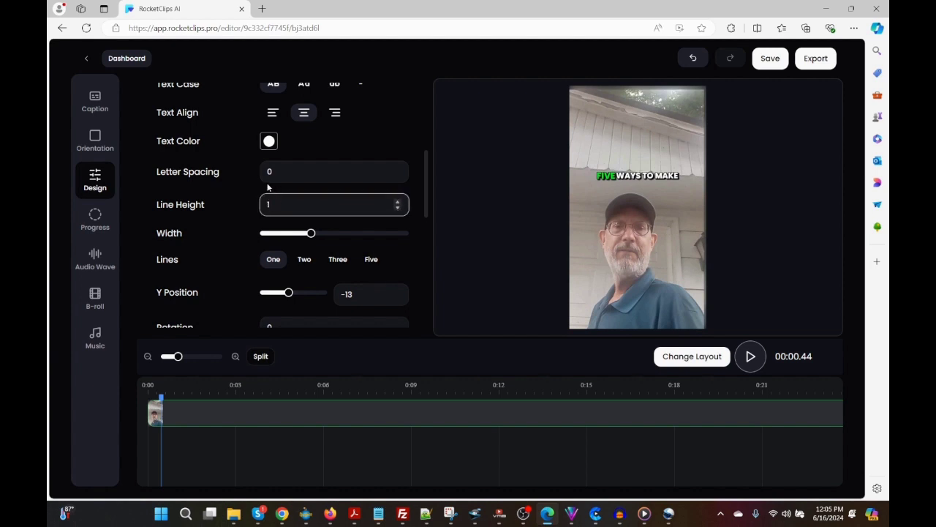
- Increase the caption letter spacing to 8
{"action": "left_click", "coordinate": [397, 169]}
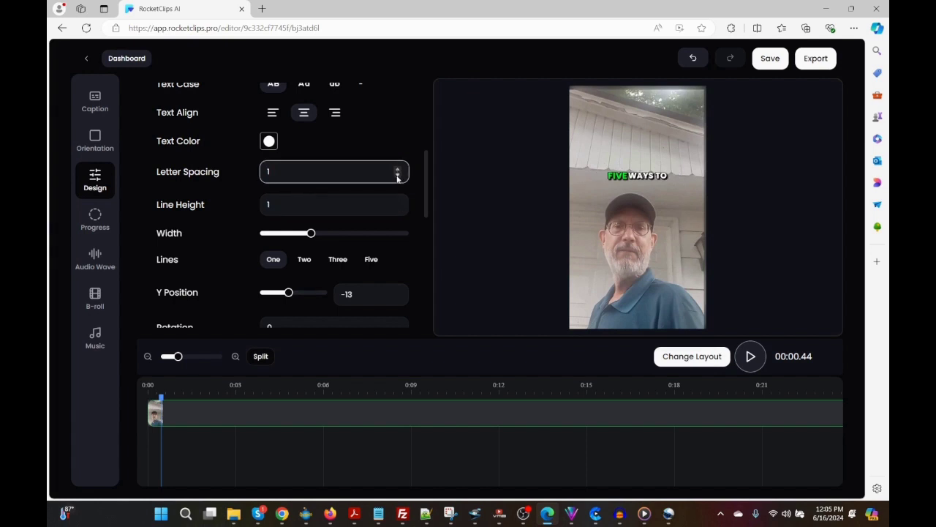
{"action": "left_click", "coordinate": [397, 170]}
{"action": "left_click", "coordinate": [397, 170]}
{"action": "left_click", "coordinate": [397, 170]}
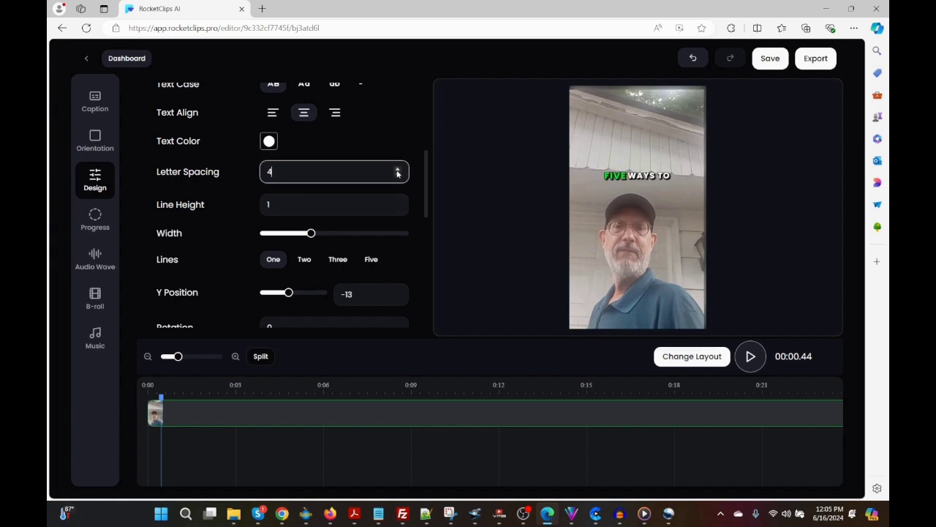
{"action": "left_click", "coordinate": [397, 170]}
{"action": "left_click", "coordinate": [398, 170]}
{"action": "left_click", "coordinate": [398, 169]}
{"action": "left_click", "coordinate": [397, 170]}
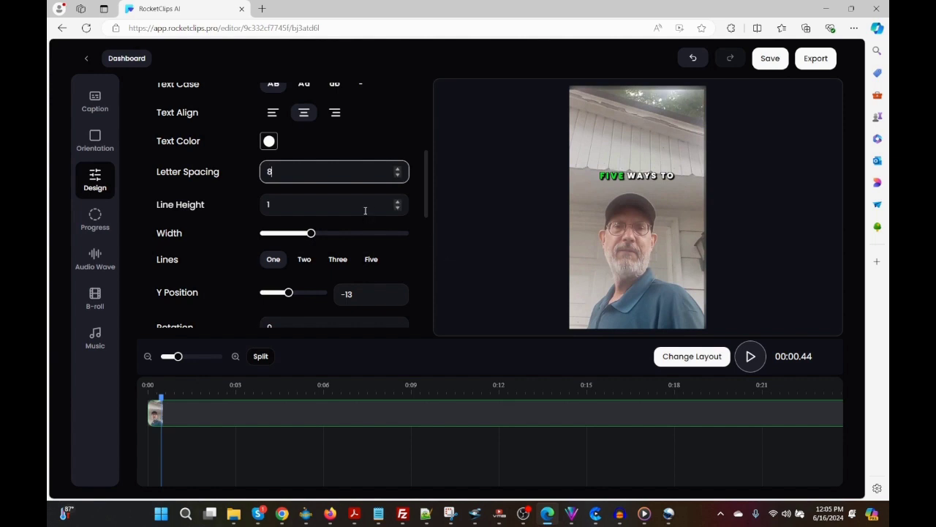
- Check the video layout framing and preview the raised captions
{"action": "left_click", "coordinate": [691, 363]}
{"action": "left_click", "coordinate": [695, 358]}
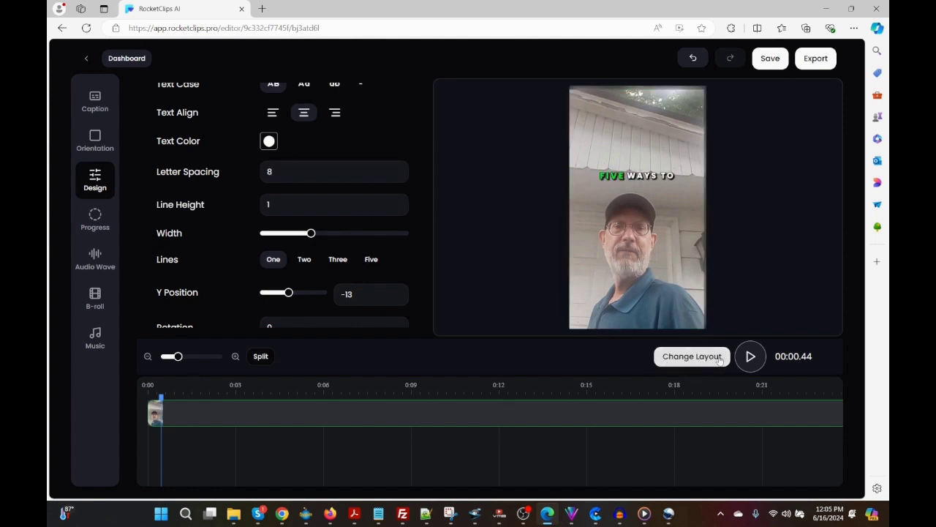
{"action": "left_click", "coordinate": [750, 358]}
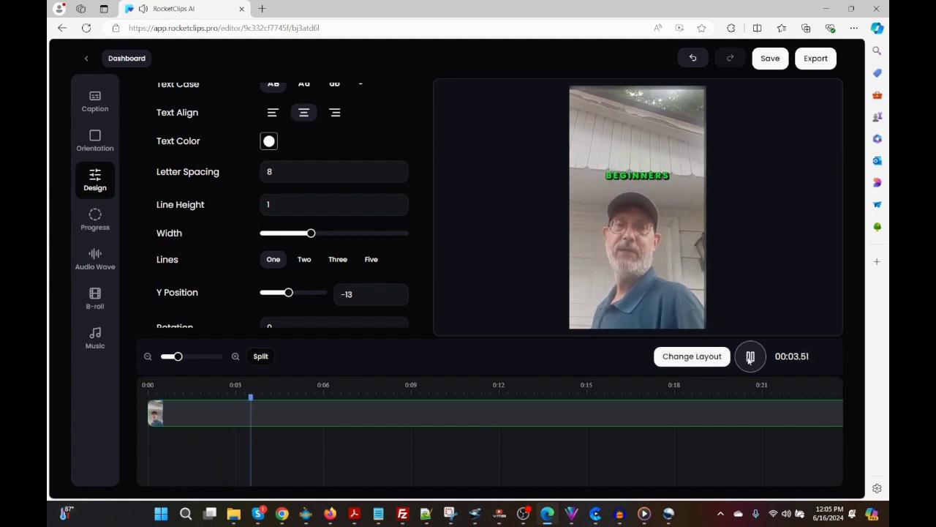
{"action": "left_click", "coordinate": [750, 358]}
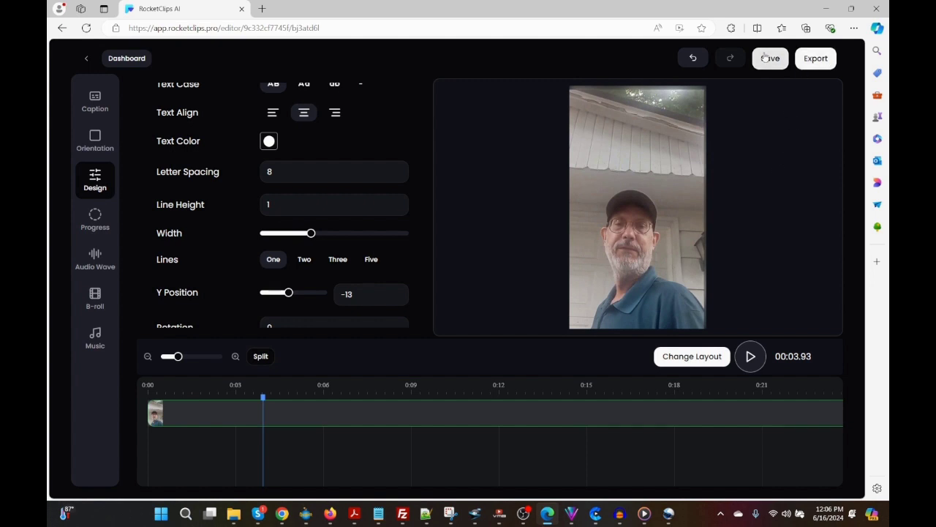
- Export the re-edited clip, return to the clips page, and minimize Edge
{"action": "left_click", "coordinate": [817, 66]}
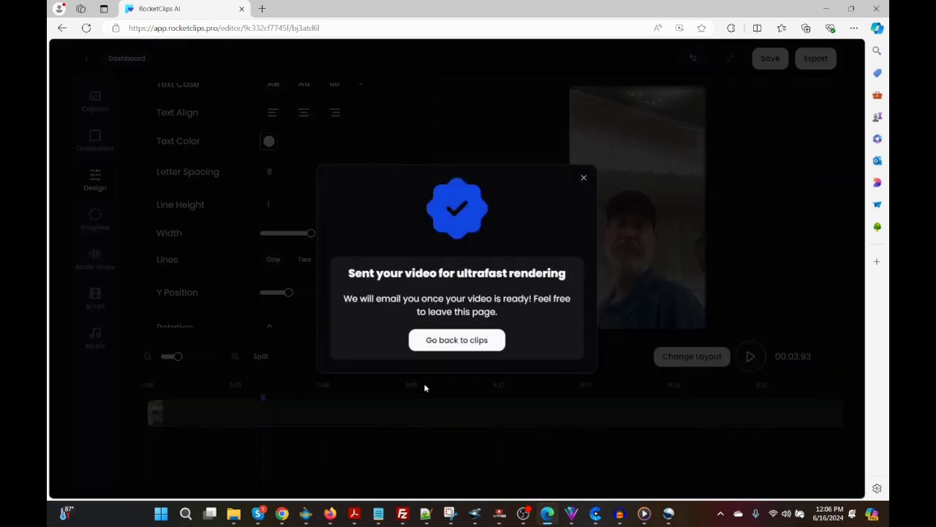
{"action": "left_click", "coordinate": [460, 339]}
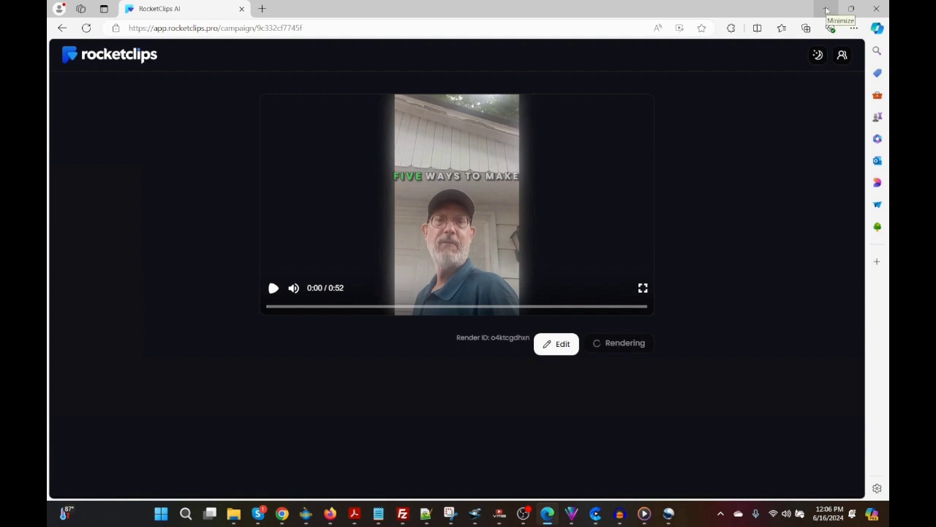
{"action": "left_click", "coordinate": [826, 9]}
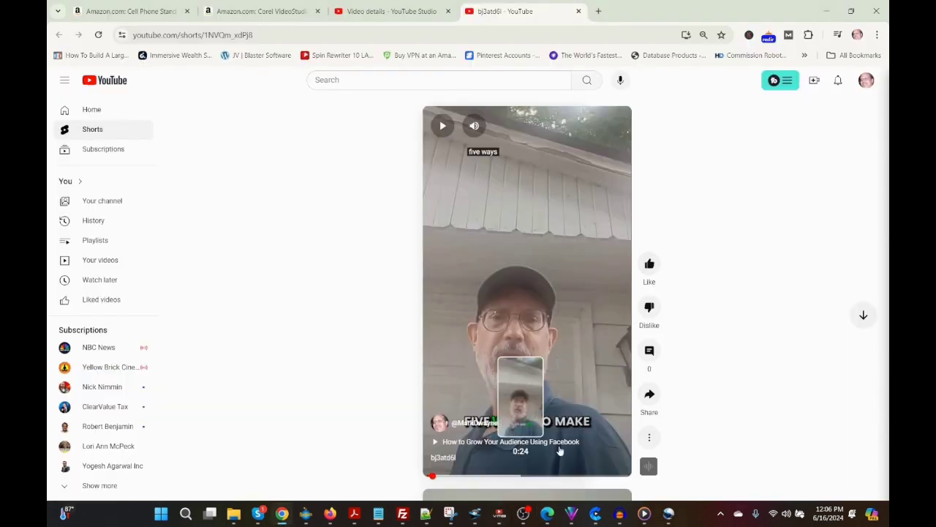